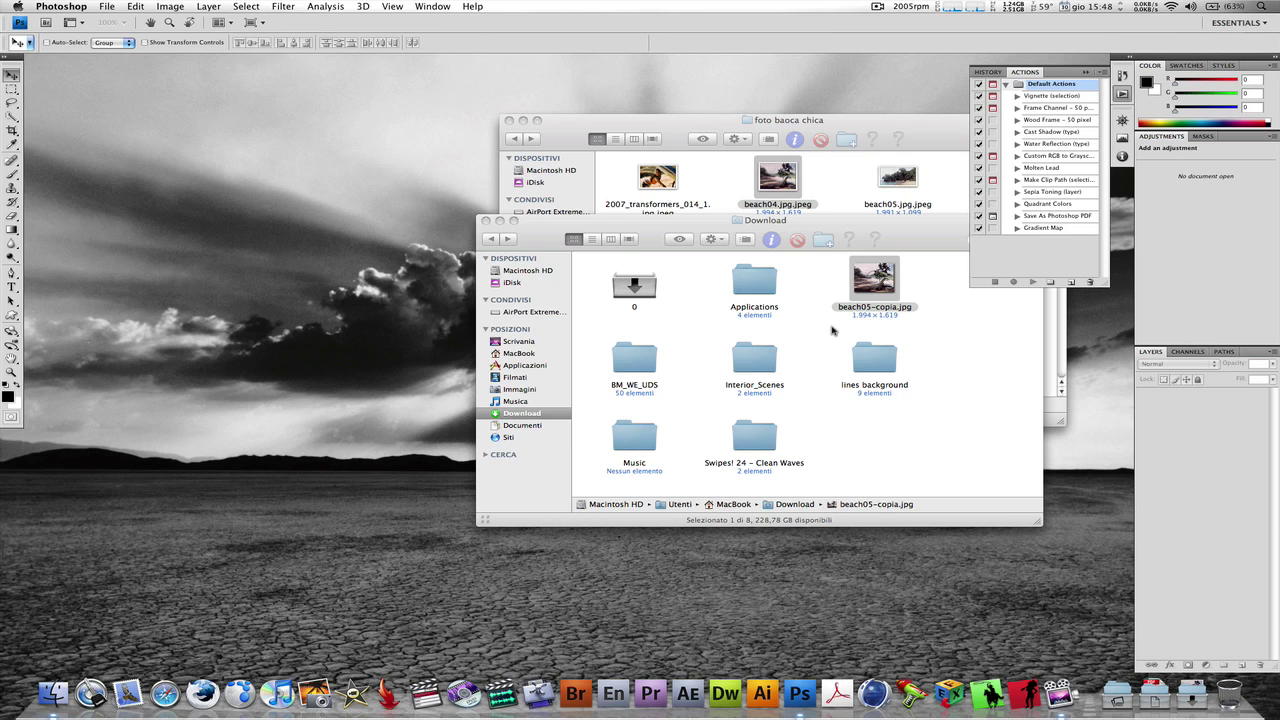
- Quick Look the watermarked beach05-copia.jpg in Download, then close the preview
left_click(867, 288)
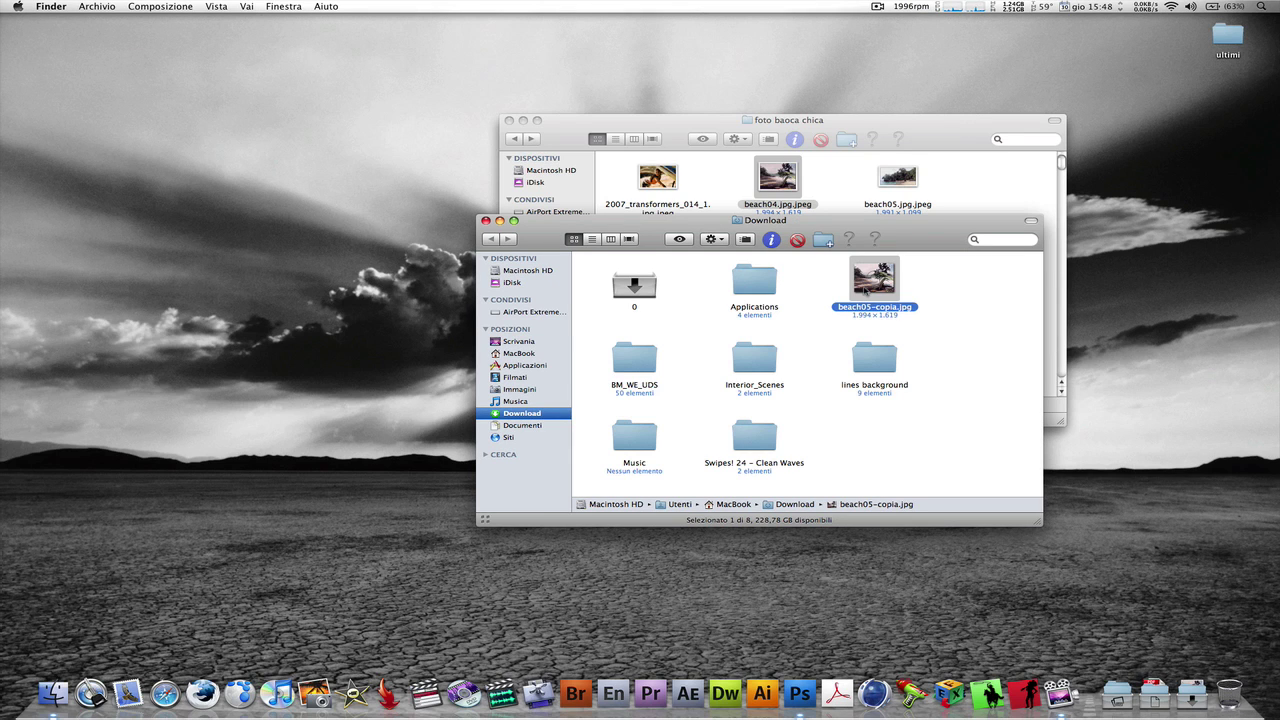
key("space")
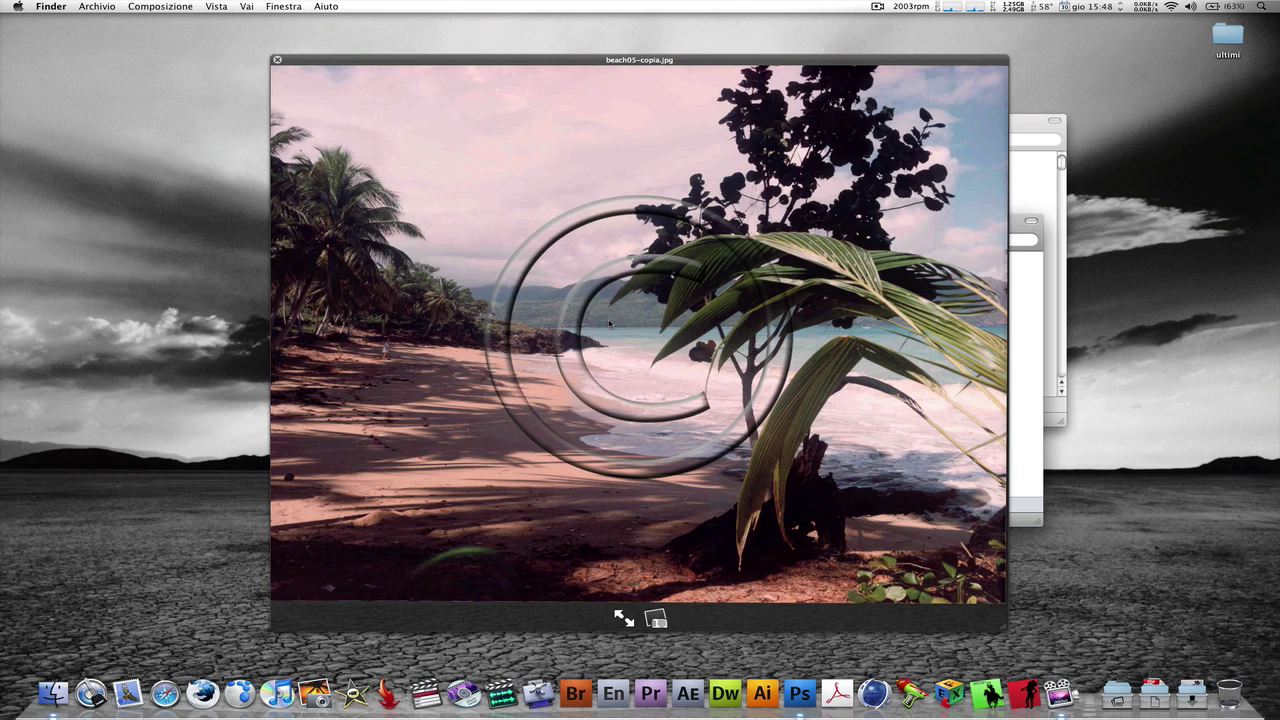
key("space")
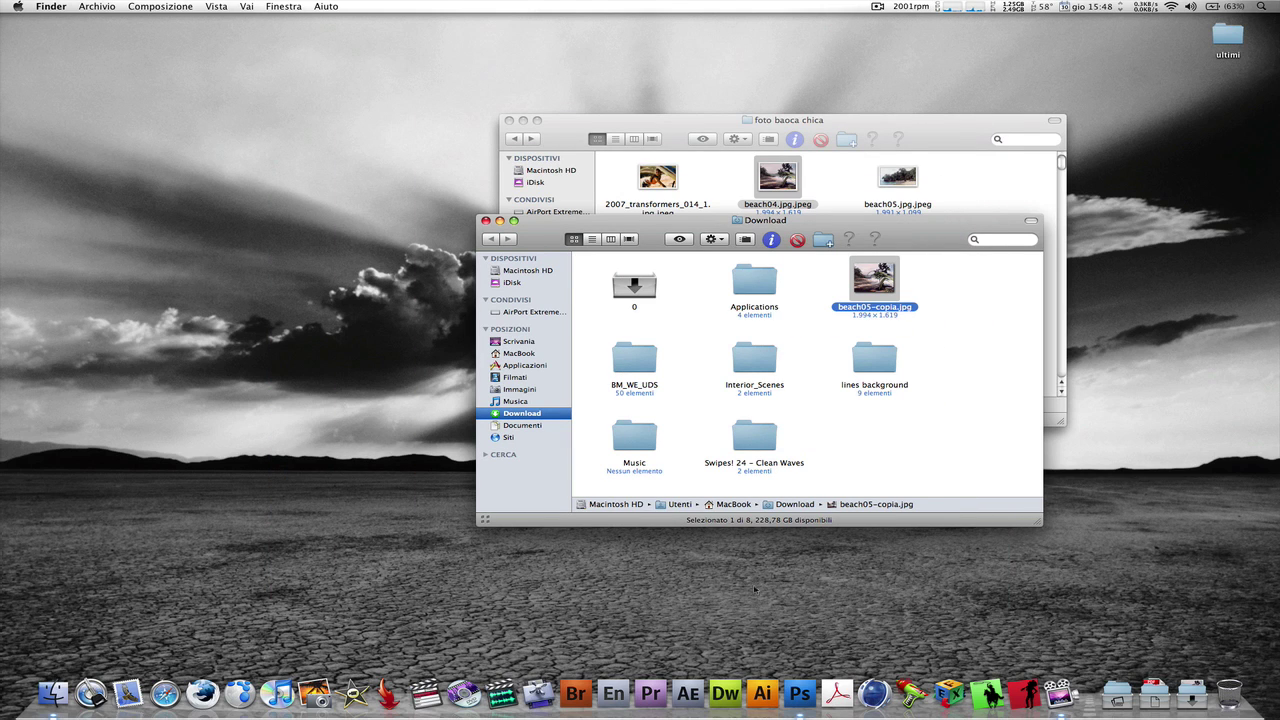
- Open a second Finder window showing the Applications folder
left_click(800, 690)
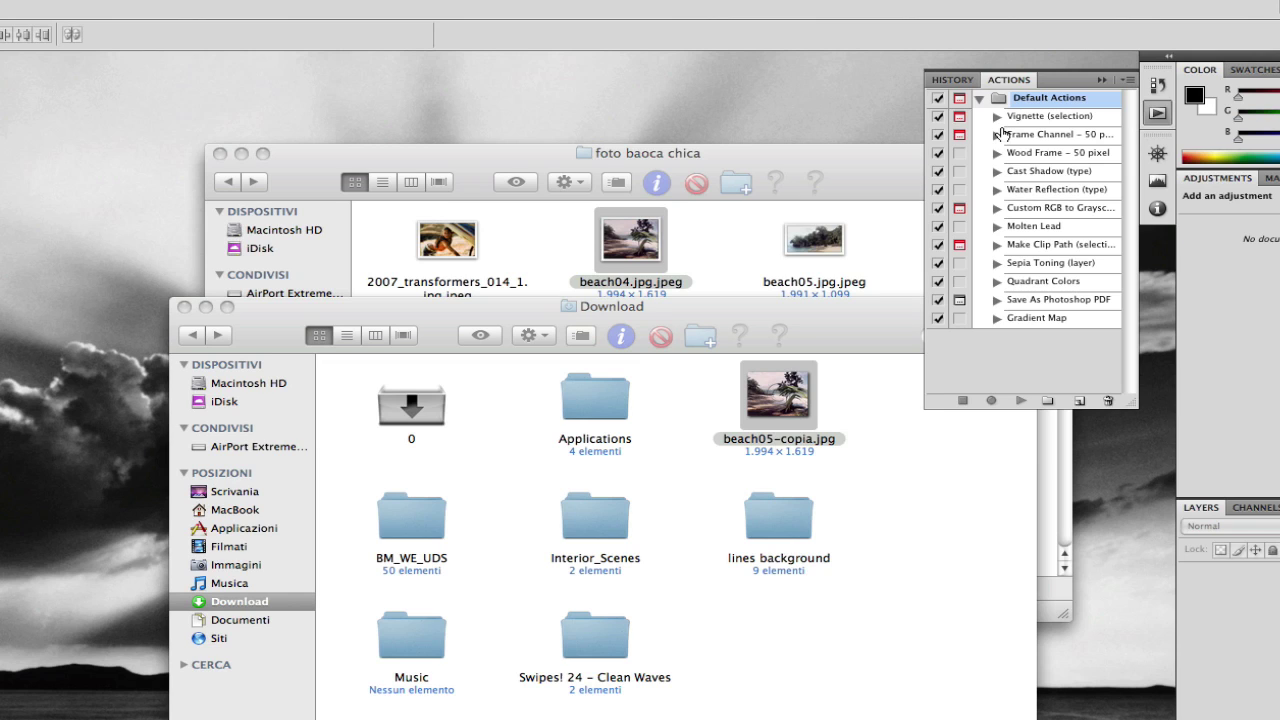
left_click(916, 446)
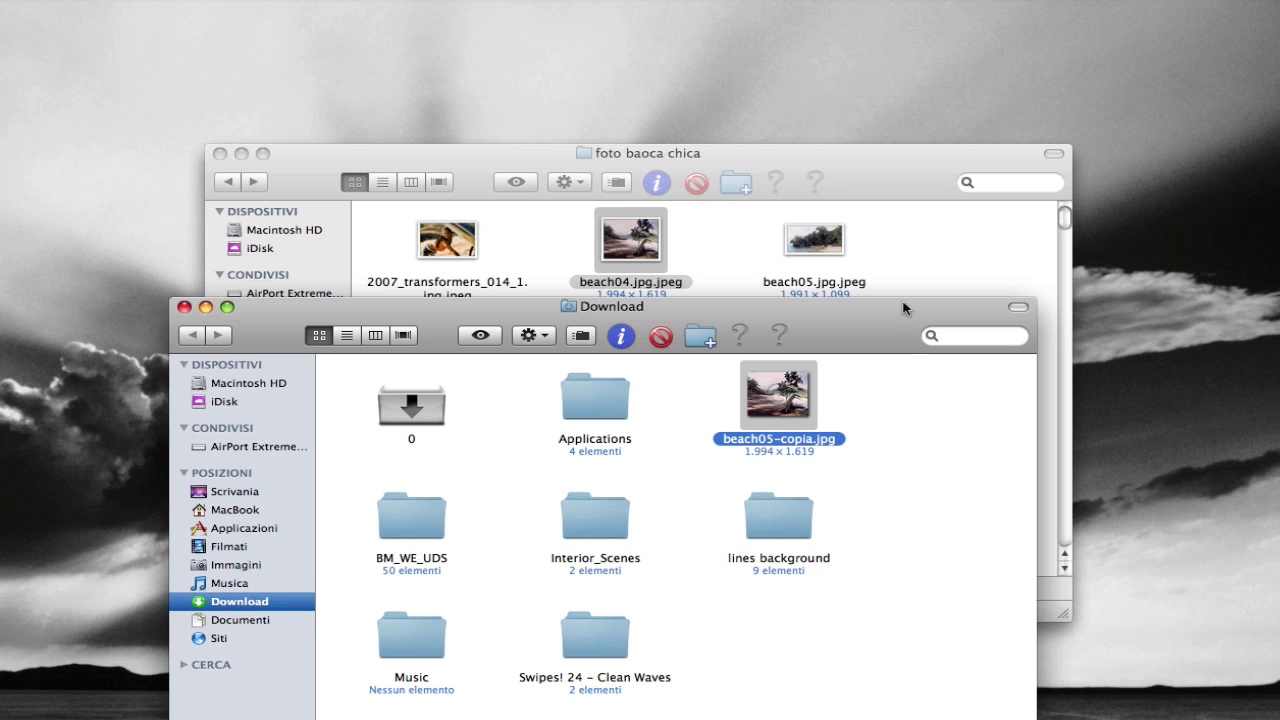
key("super+n")
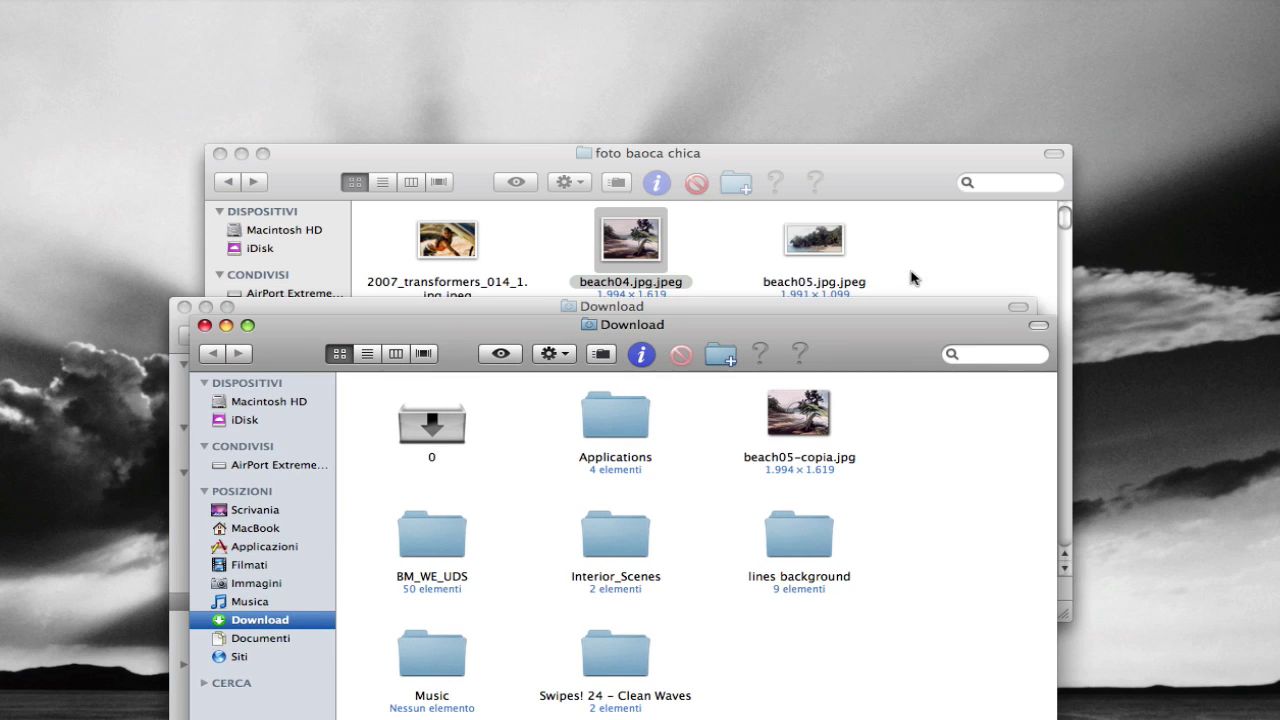
left_click_drag(836, 346, 787, 241)
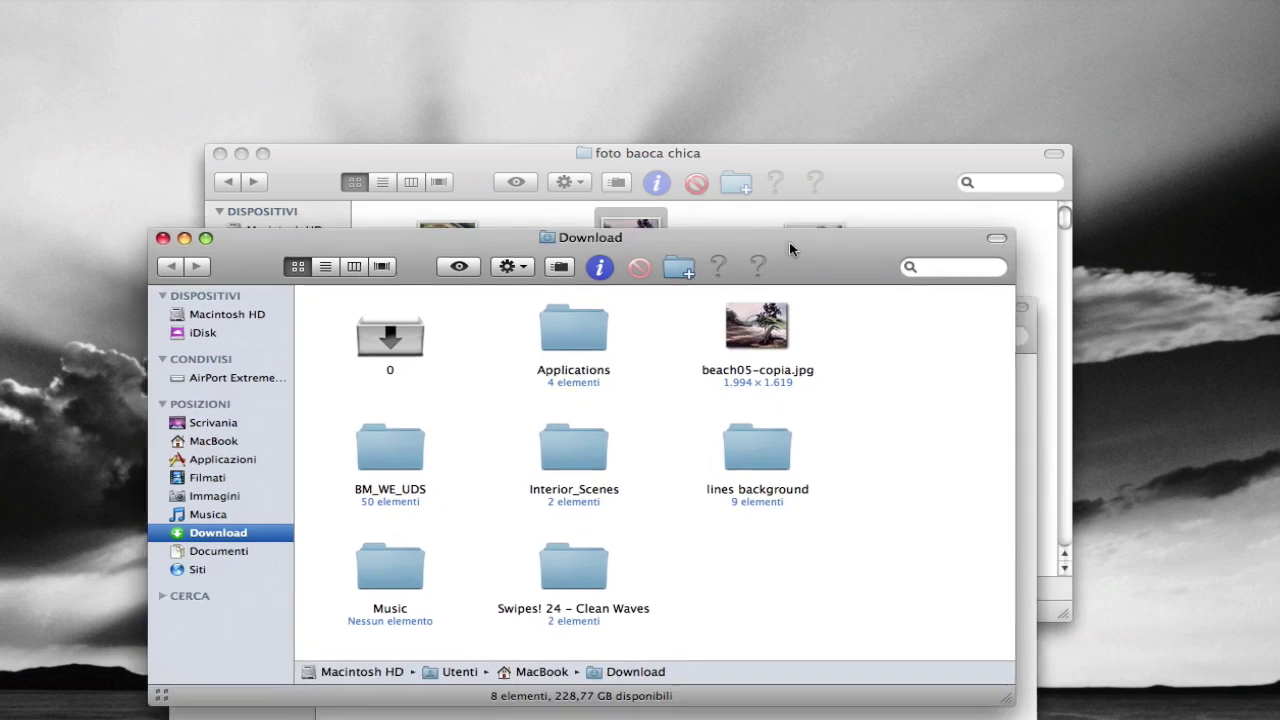
left_click(207, 446)
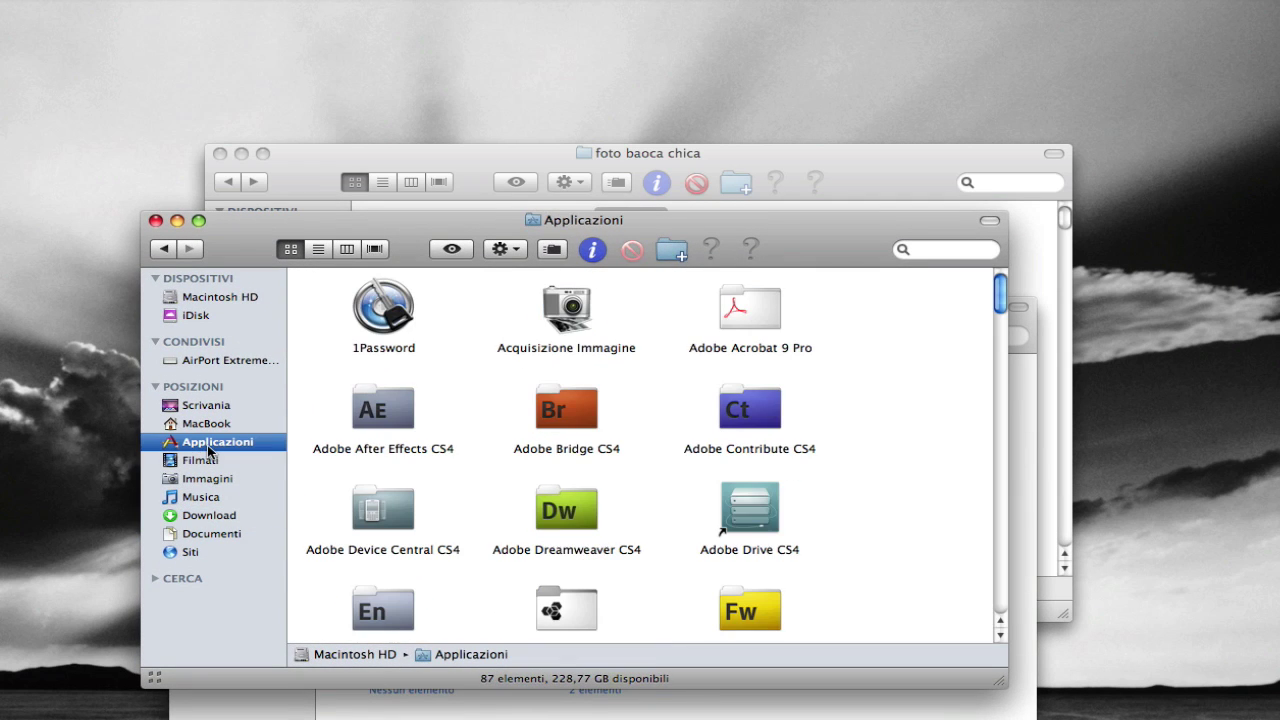
scroll(432, 476, "down", 5)
scroll(432, 476, "down", 5)
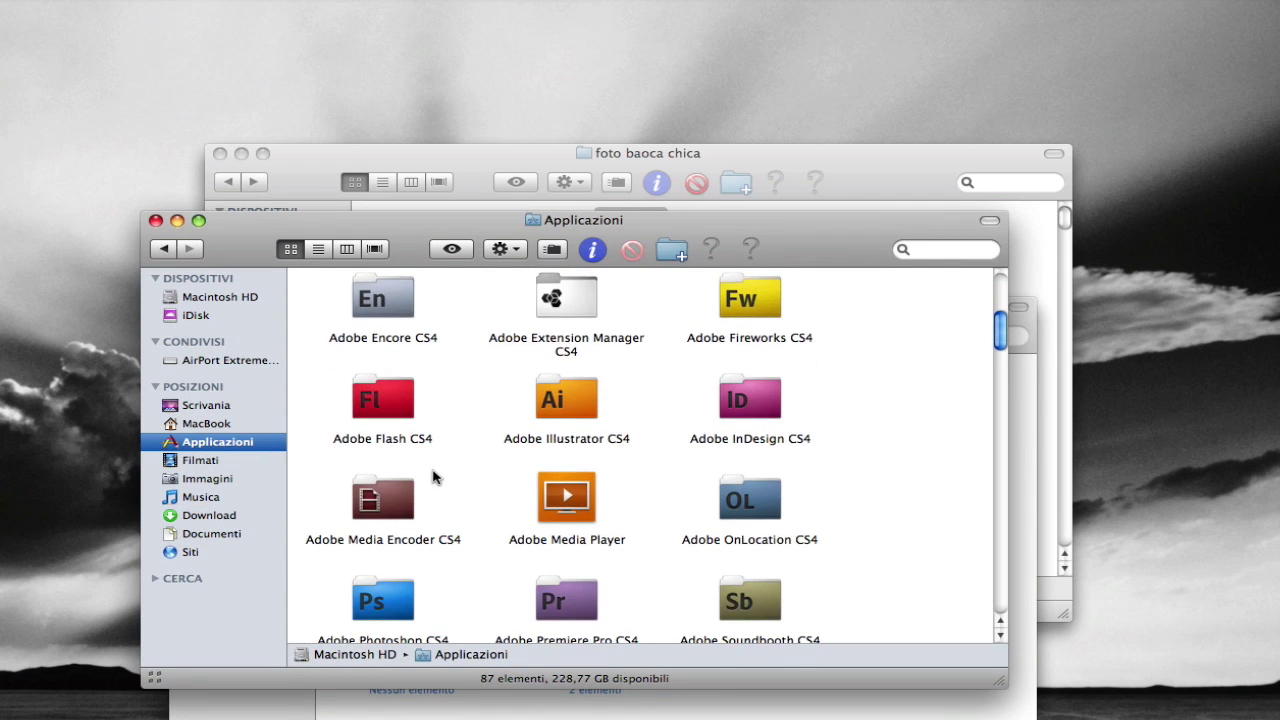
- Trash copyright.psd from Adobe Photoshop CS4 > Azioni-personali and return to the Photoshop folder
double_click(388, 533)
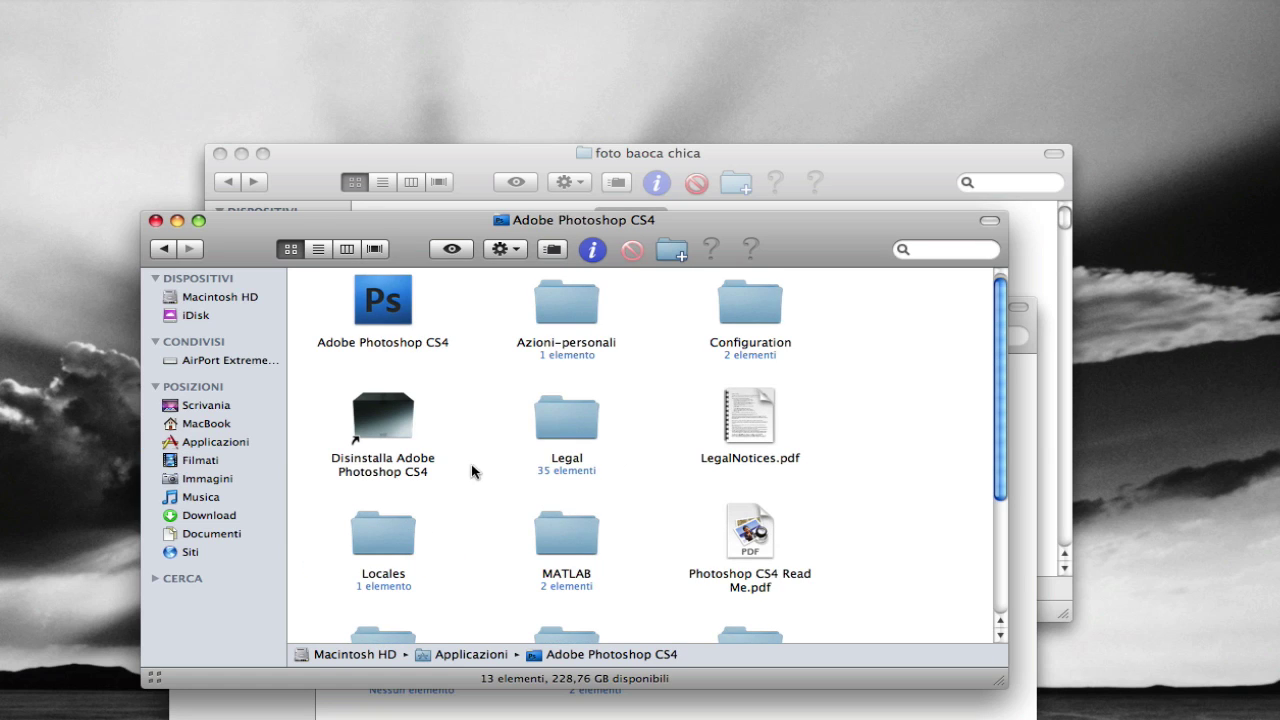
double_click(560, 317)
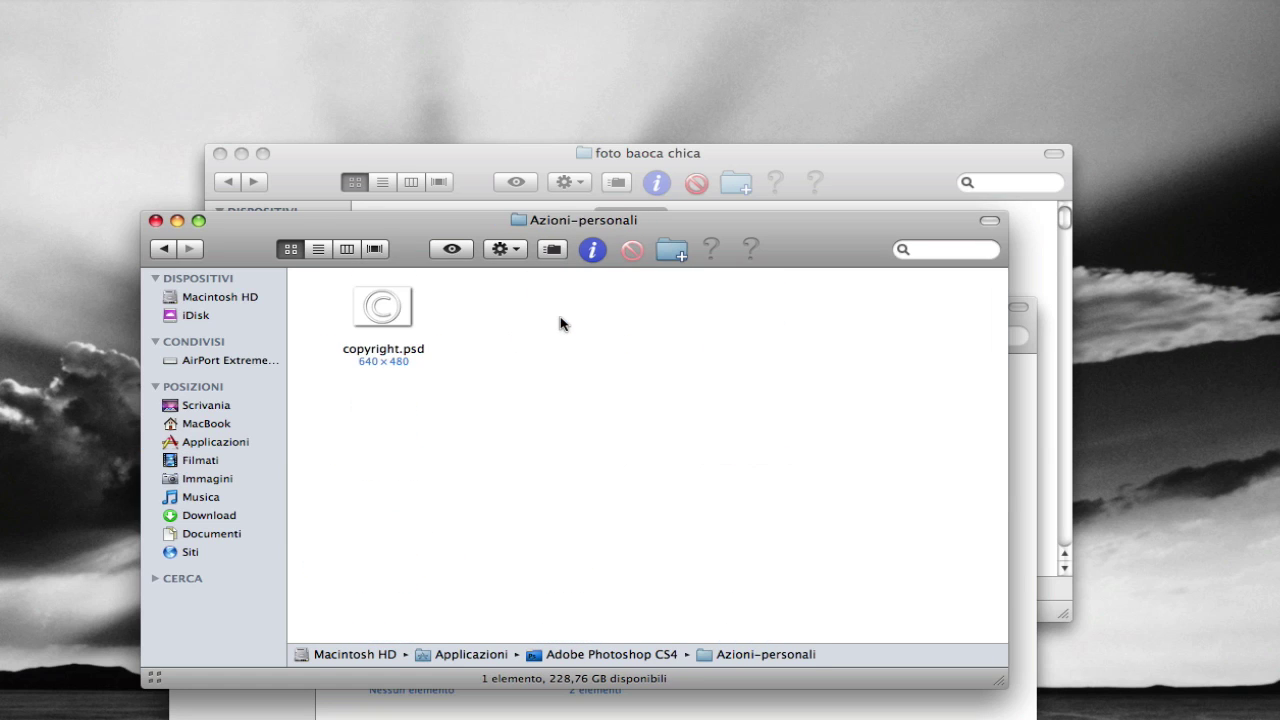
left_click(392, 330)
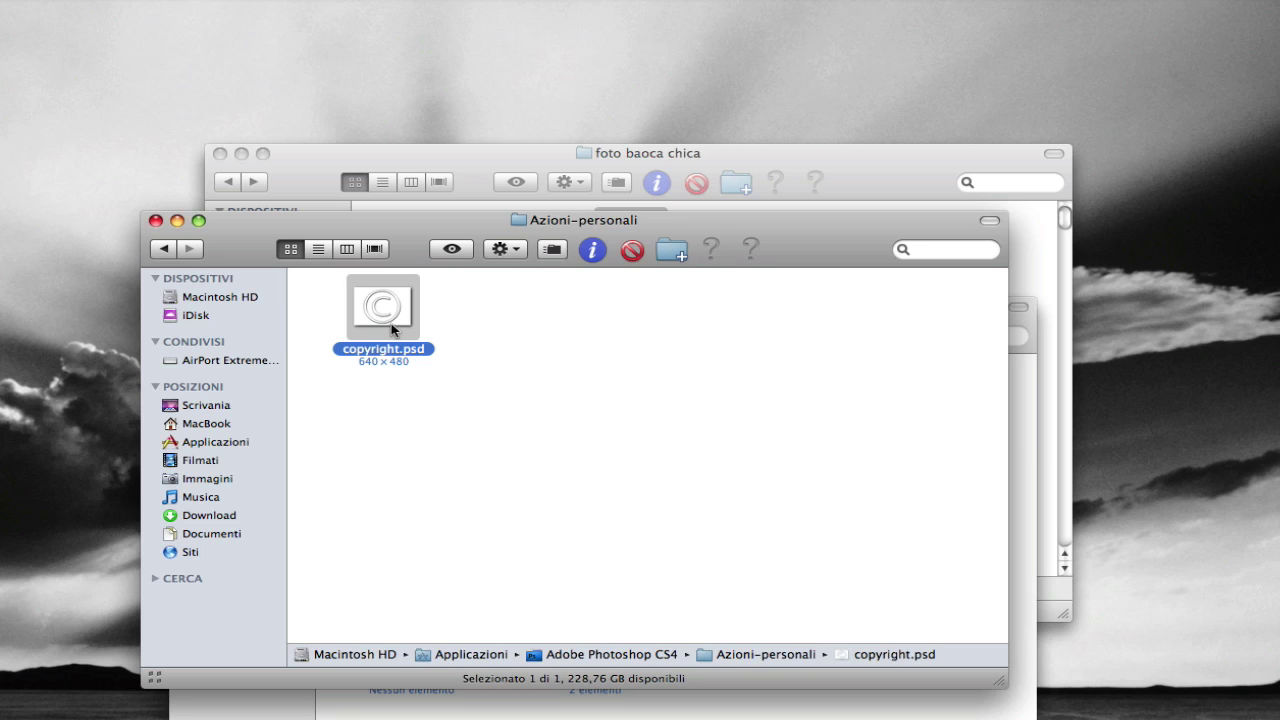
left_click(630, 256)
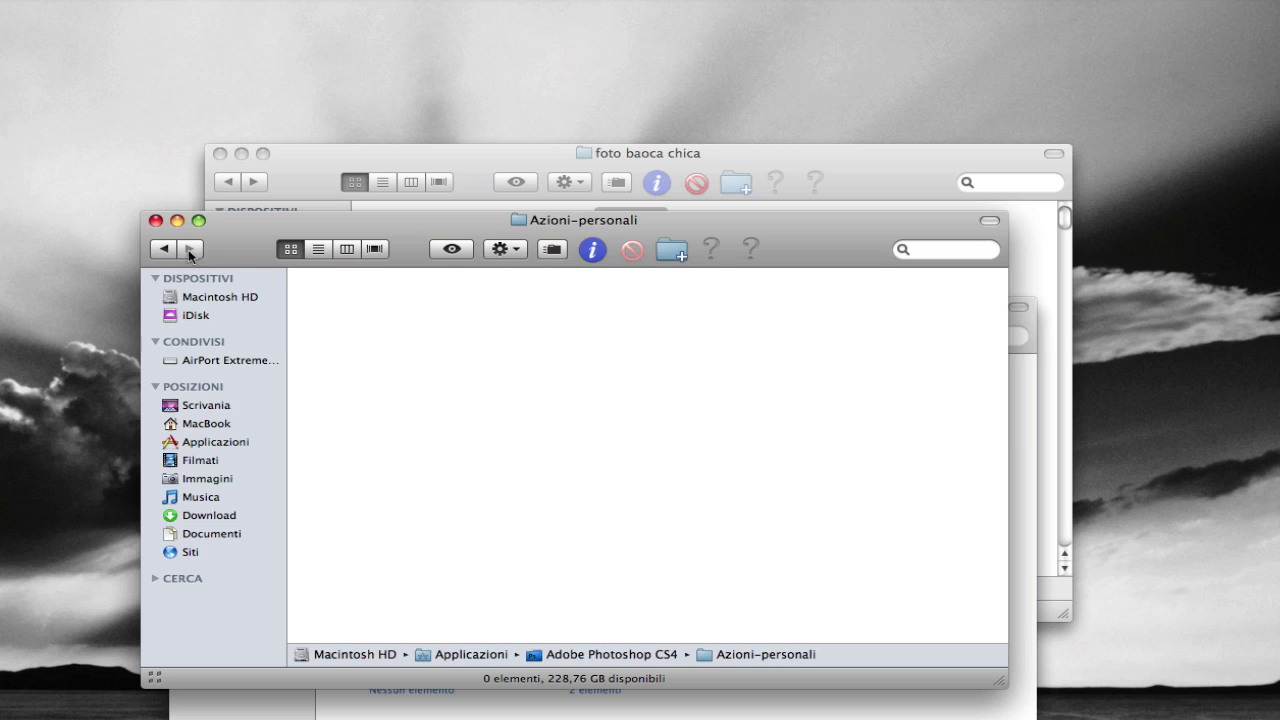
left_click(157, 249)
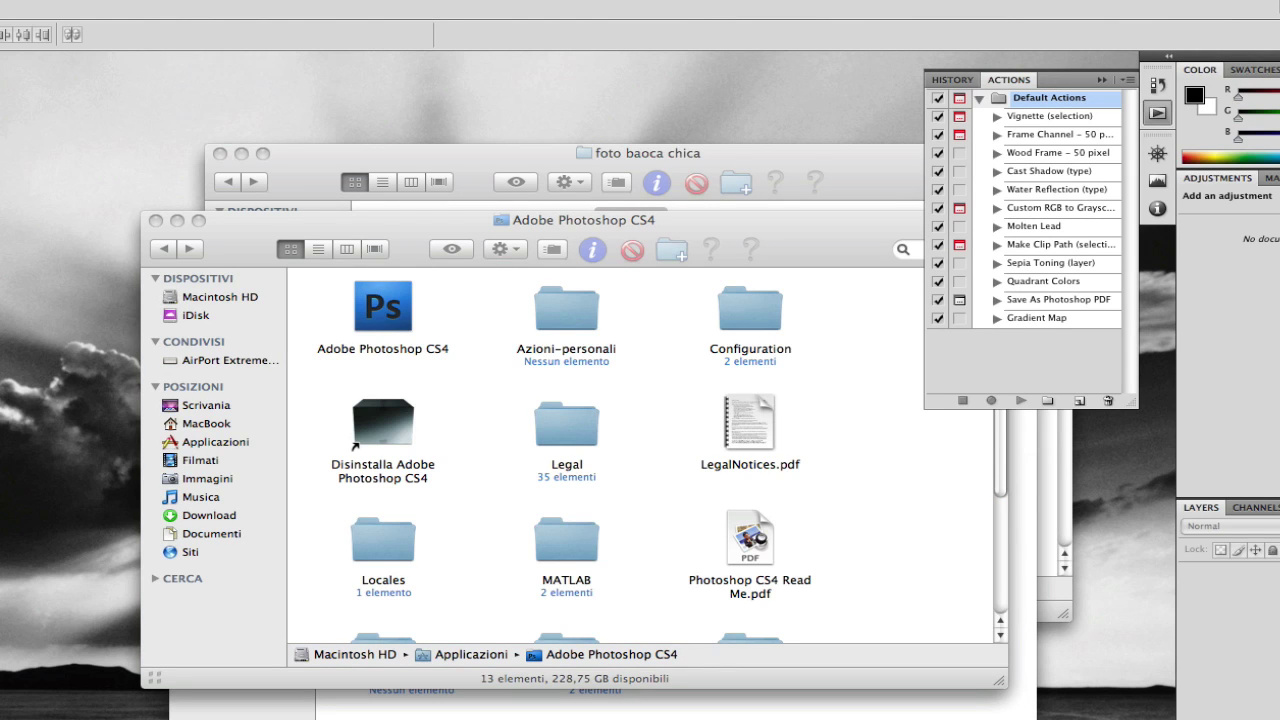
- Create a transparent 640×480 px document named 'copyright'
key("ctrl+n")
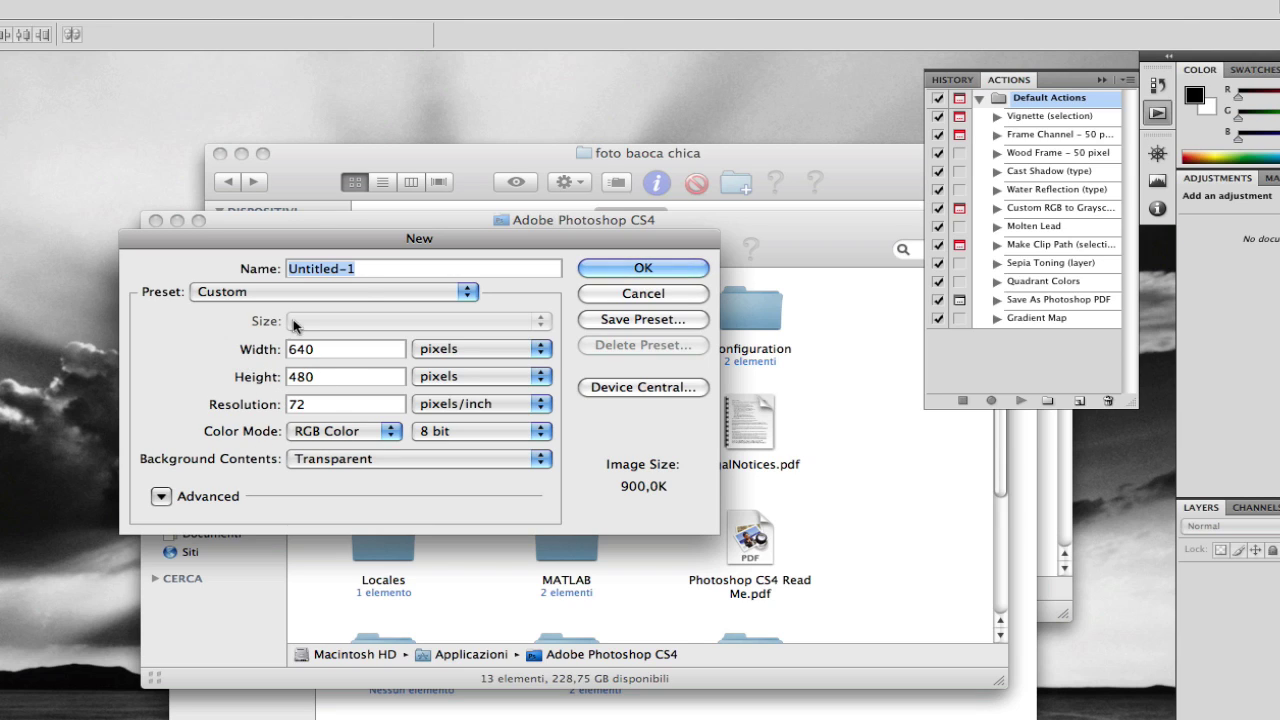
type("c")
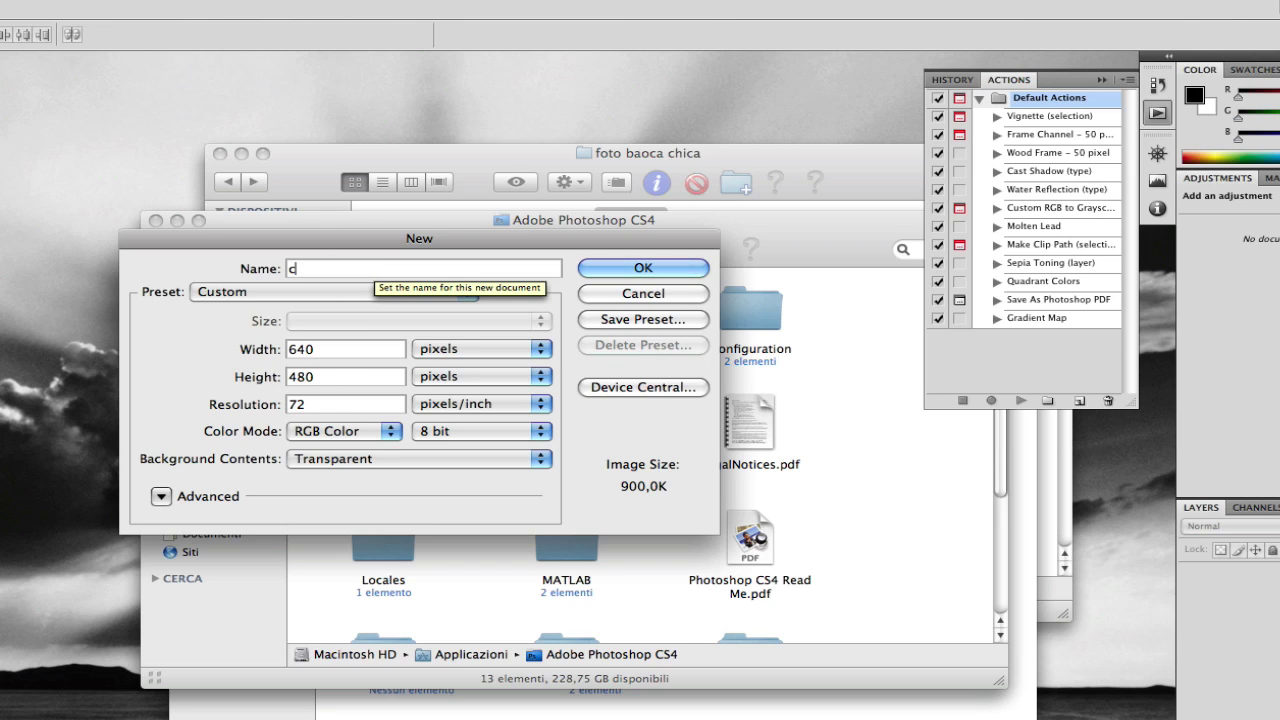
type("opy")
type("right")
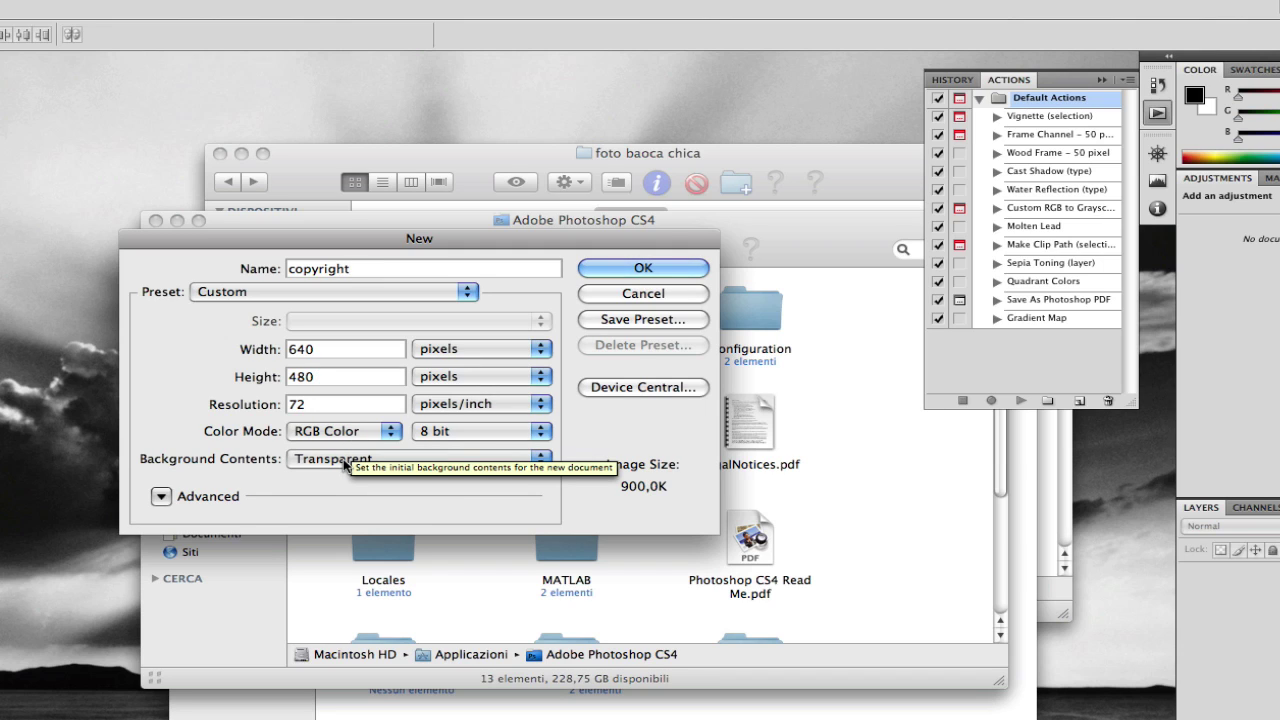
left_click(623, 274)
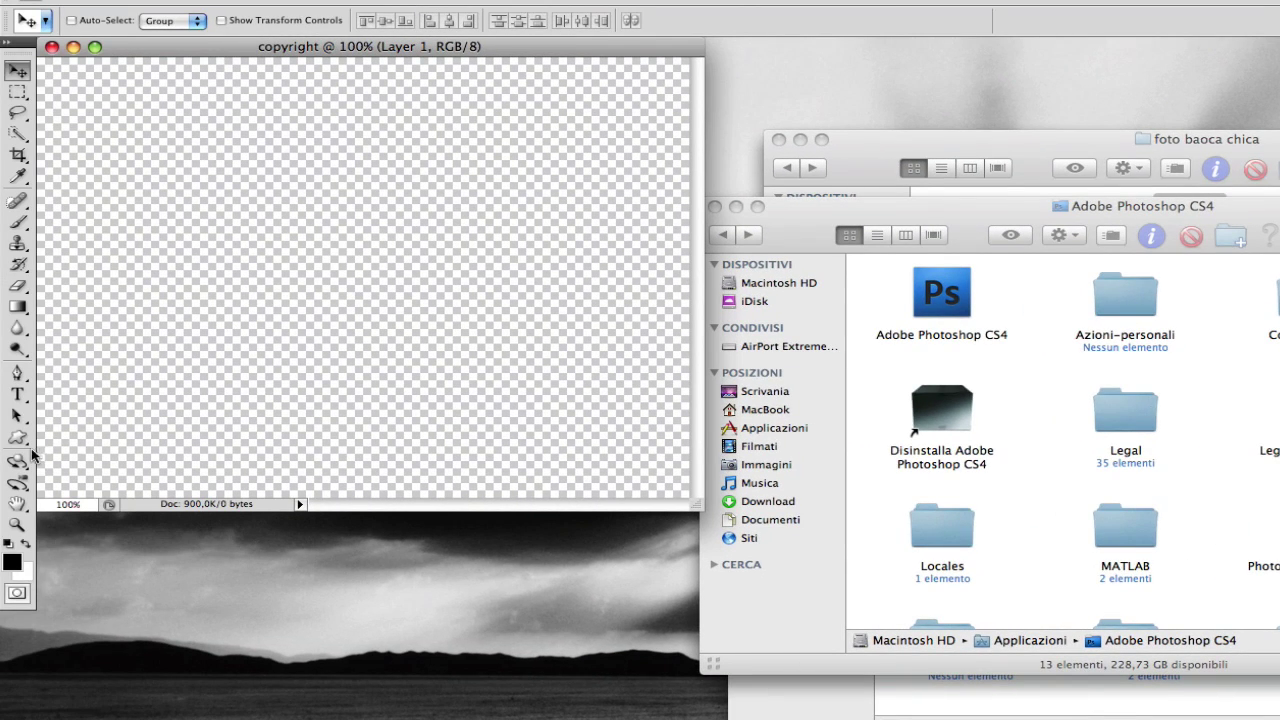
- Draw the Custom Shape copyright symbol across most of the canvas
left_click(17, 438)
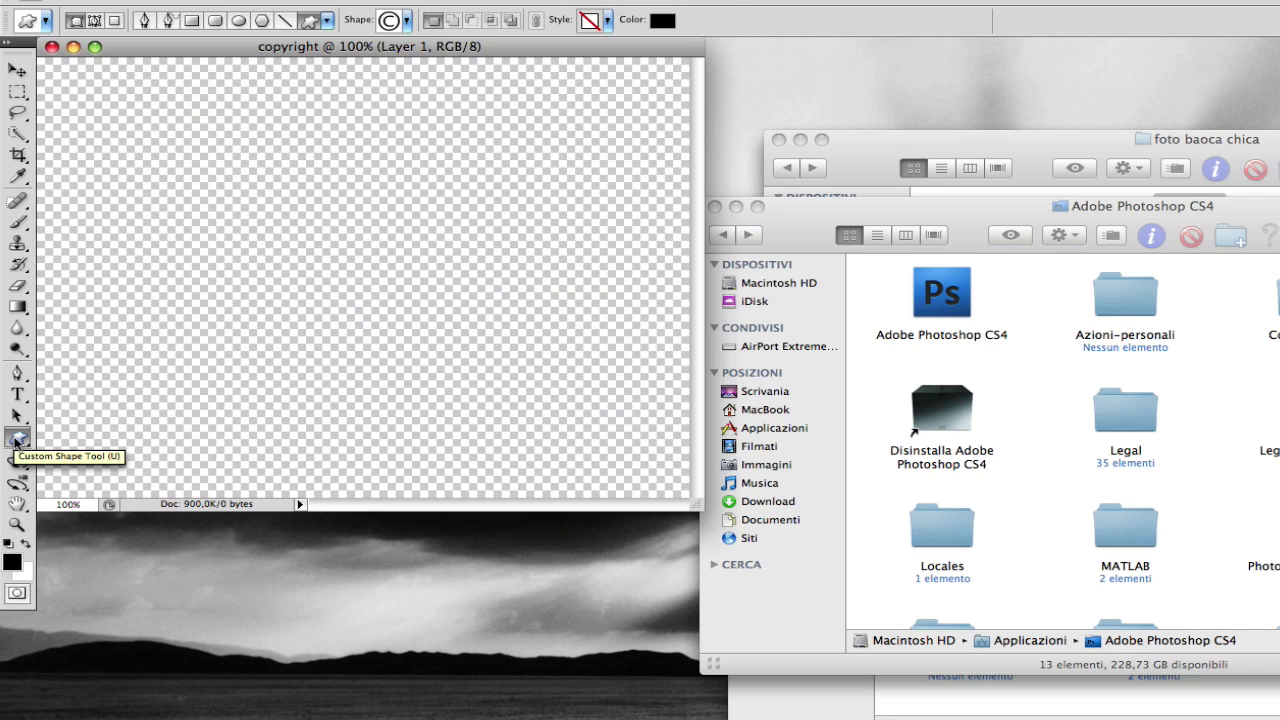
left_click(408, 21)
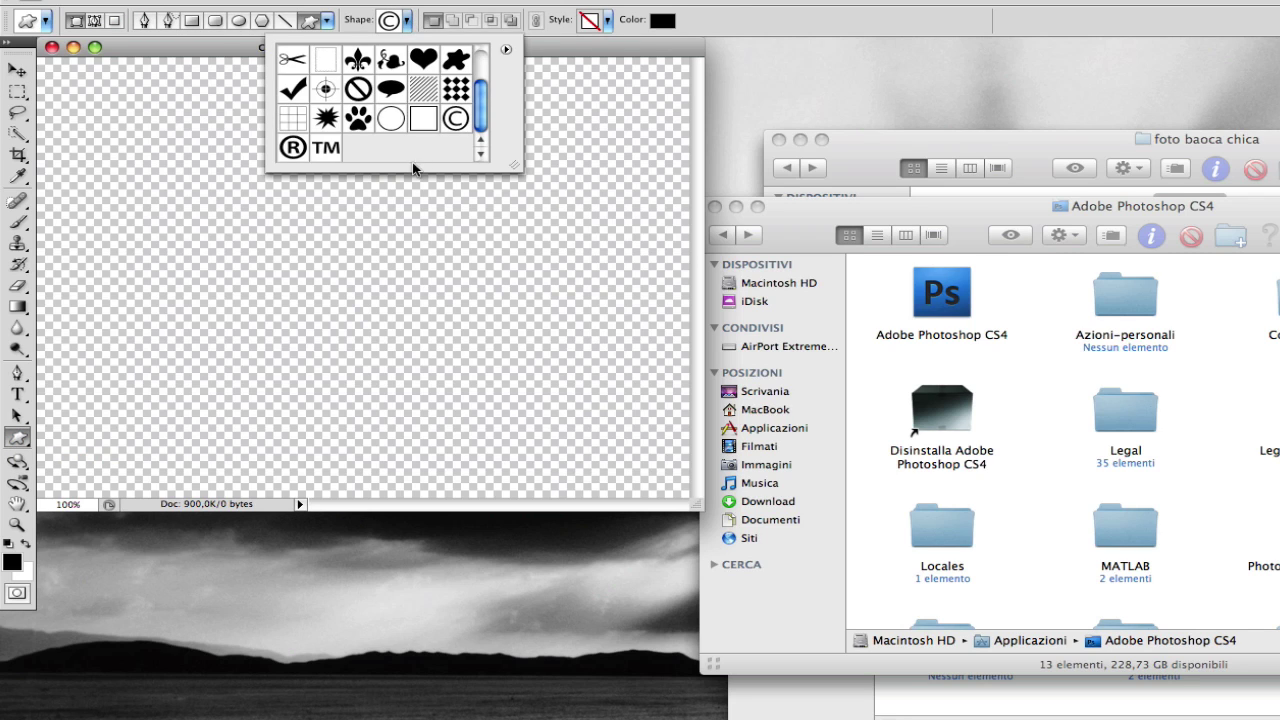
left_click(456, 121)
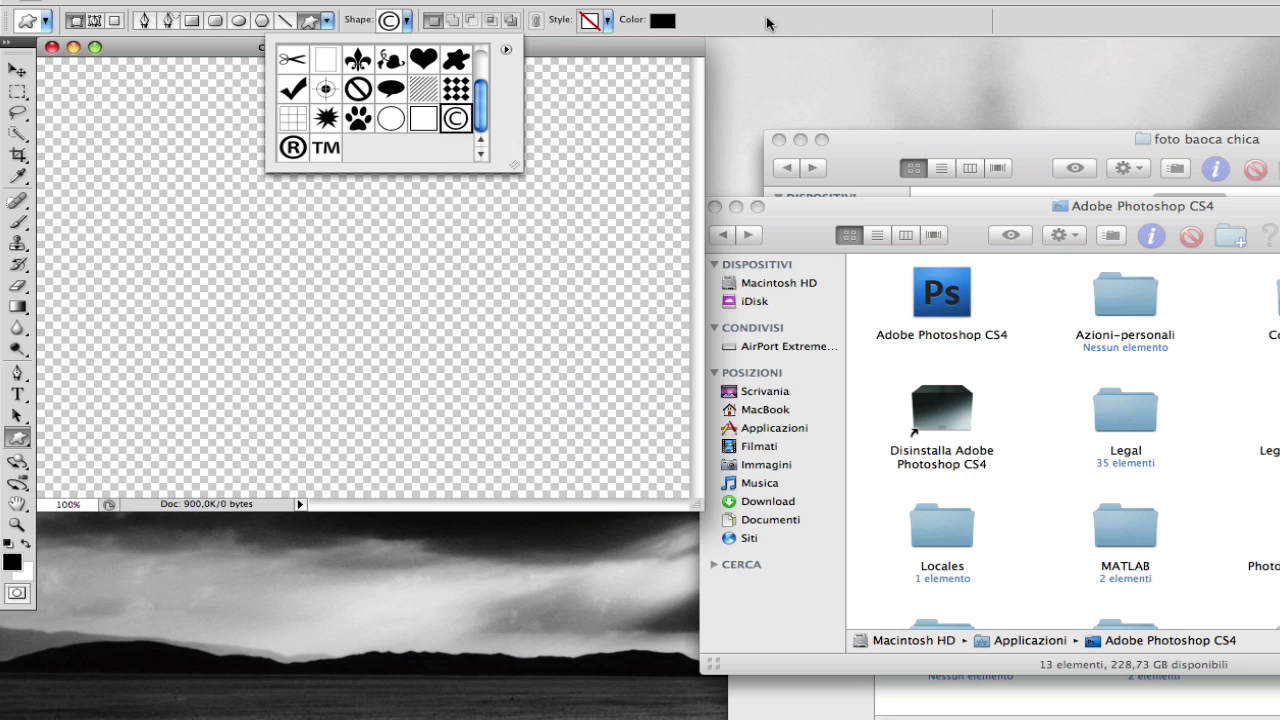
left_click(268, 194)
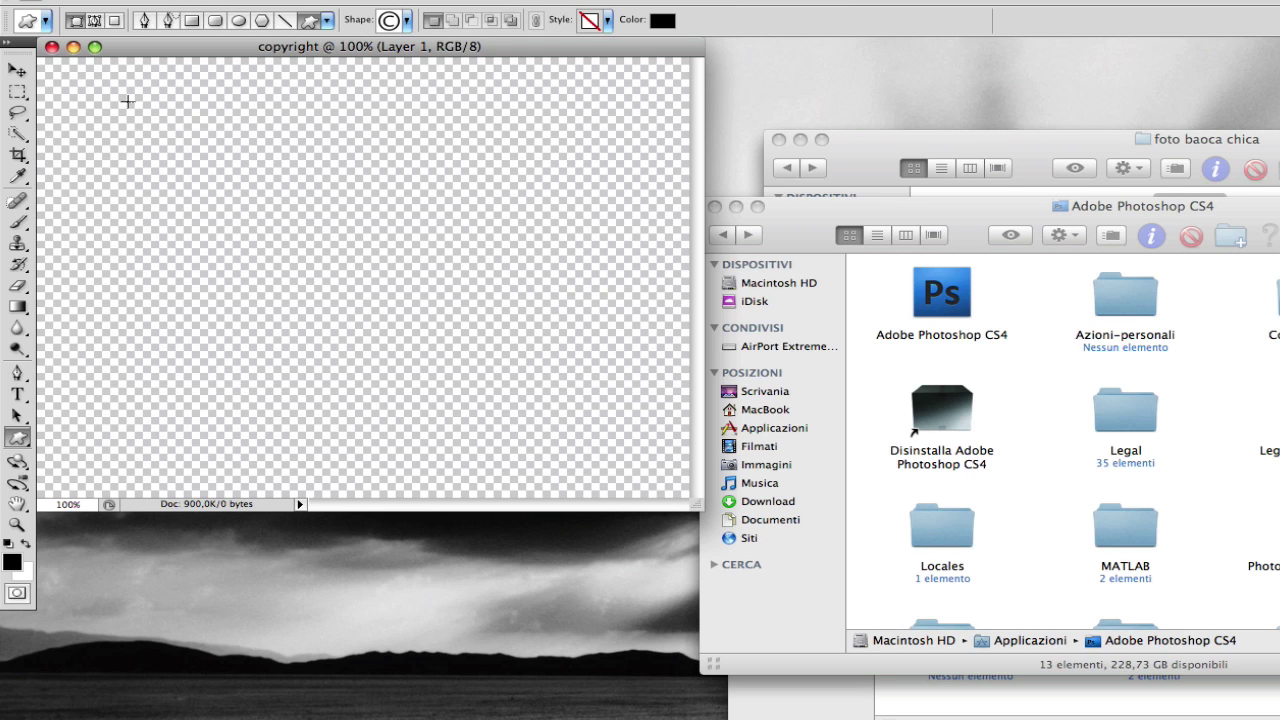
mouse_move(127, 101)
left_mouse_down()
mouse_move(708, 407)
mouse_move(1008, 481)
mouse_move(907, 484)
left_mouse_up()
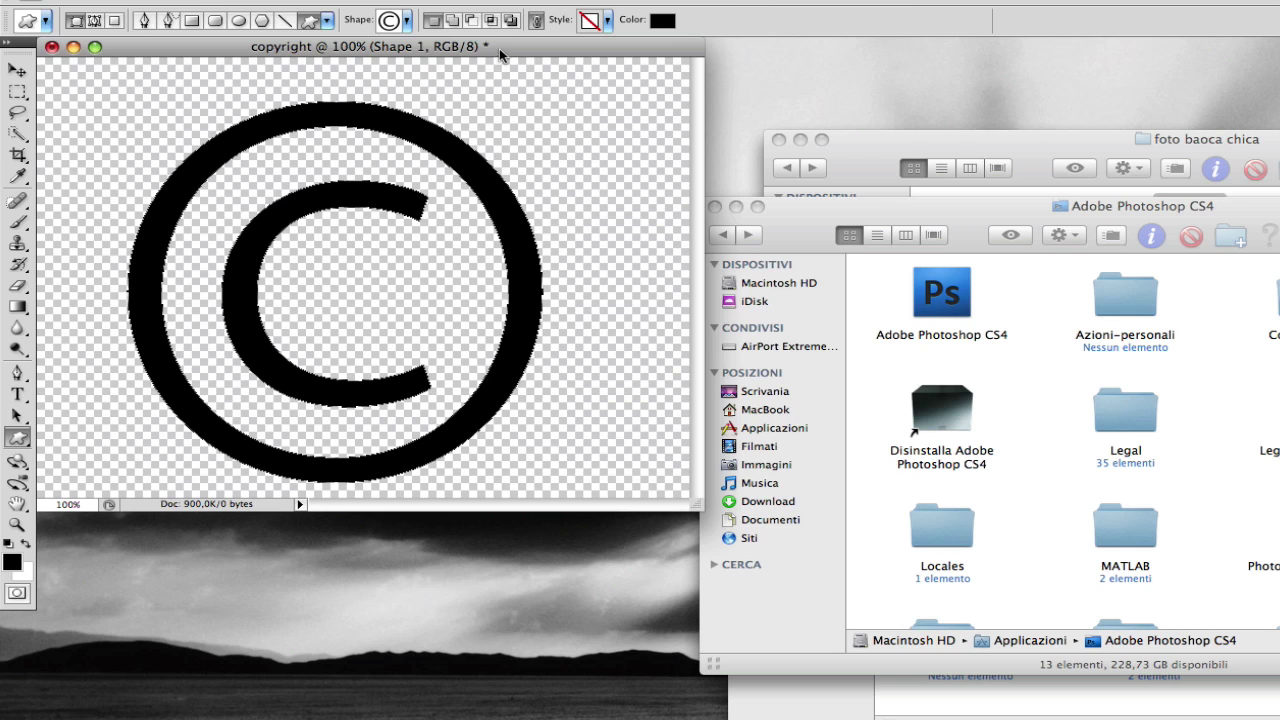
left_click_drag(502, 47, 572, 50)
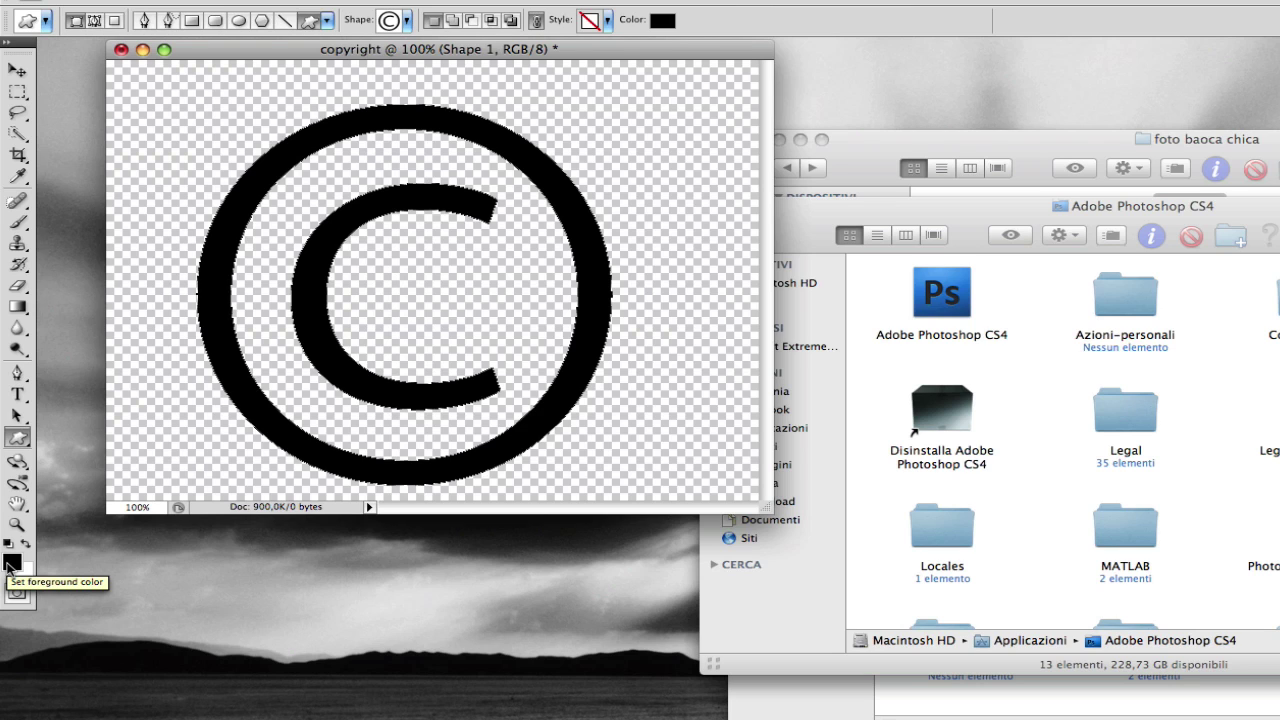
- Nudge the copyright symbol right three times with the Move tool
left_click(18, 76)
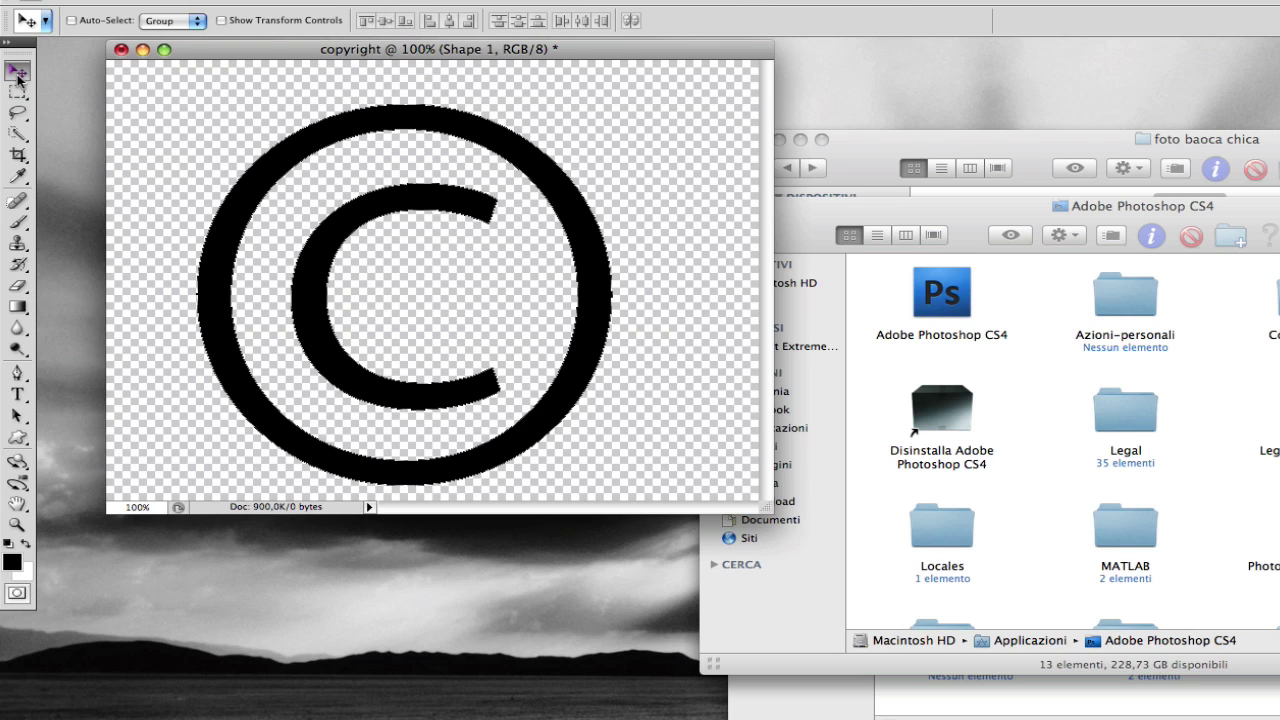
key("Right")
key("Right")
key("Right")
key("Right")
key("Right")
key("Right")
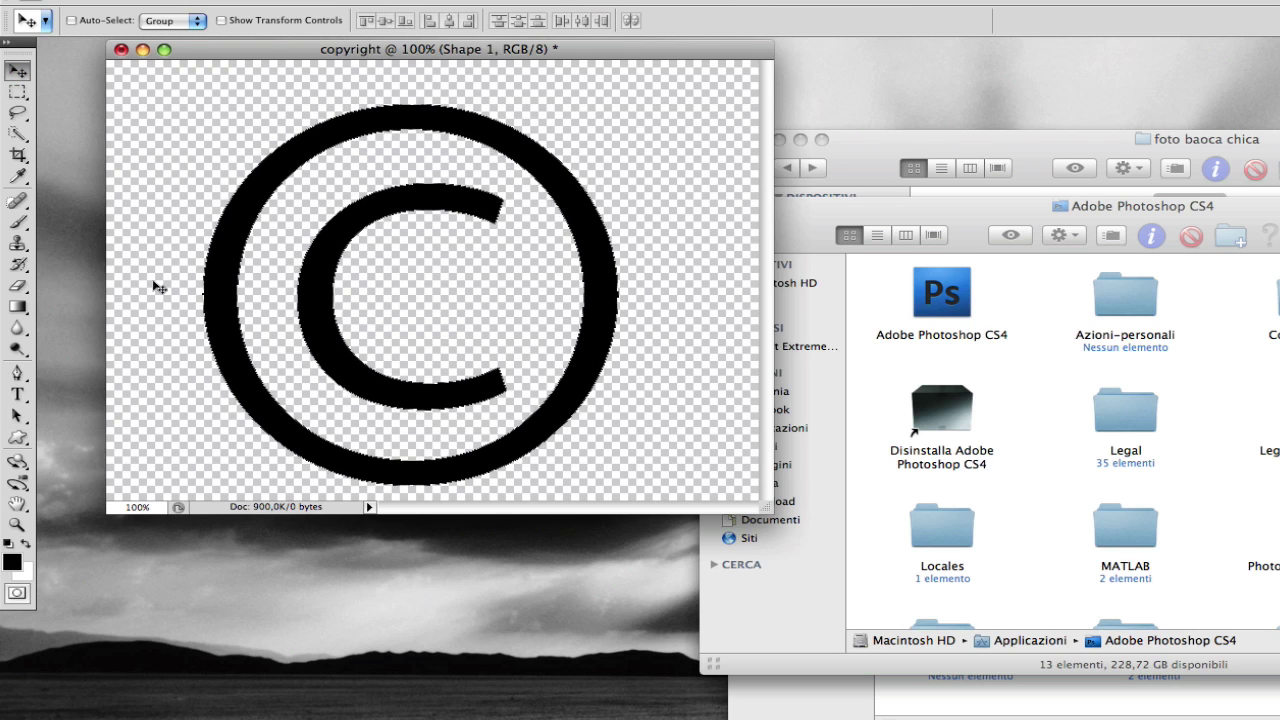
key("Right")
key("Right")
key("Right")
key("Right")
key("Right")
key("Right")
key("Right")
key("Right")
key("Right")
key("Right")
key("Right")
key("Right")
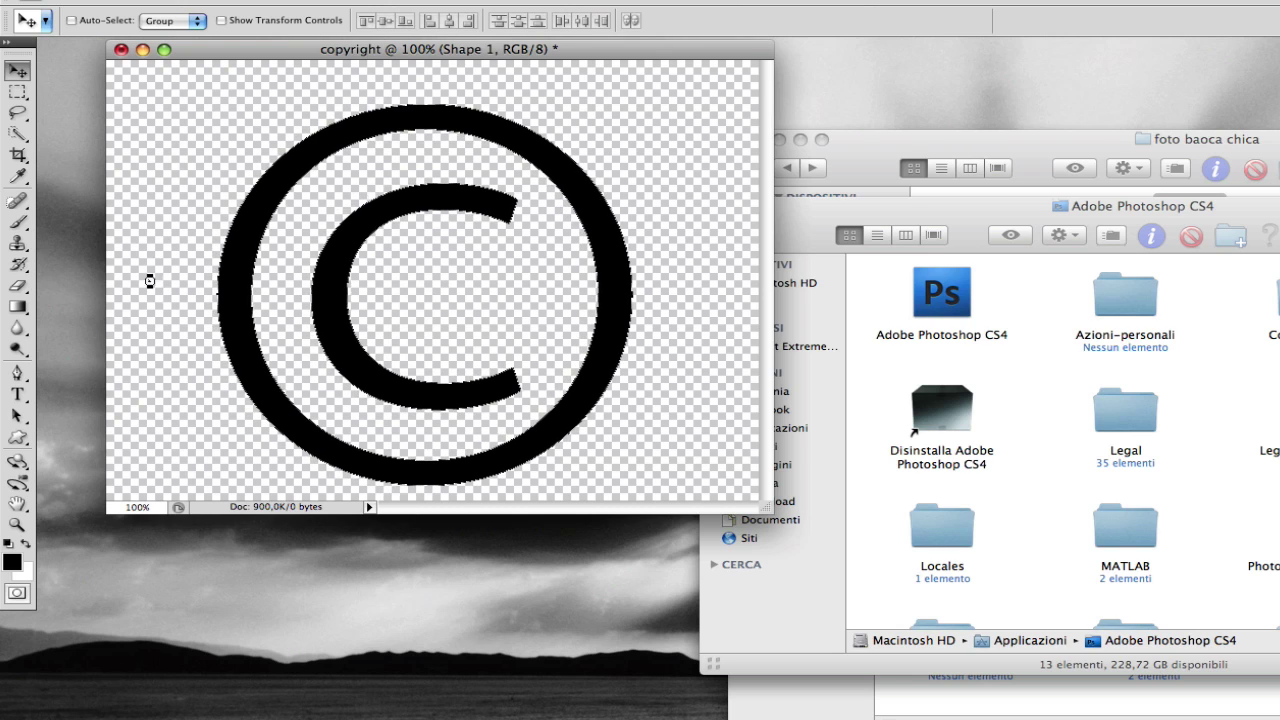
key("Right")
key("Right")
key("Right")
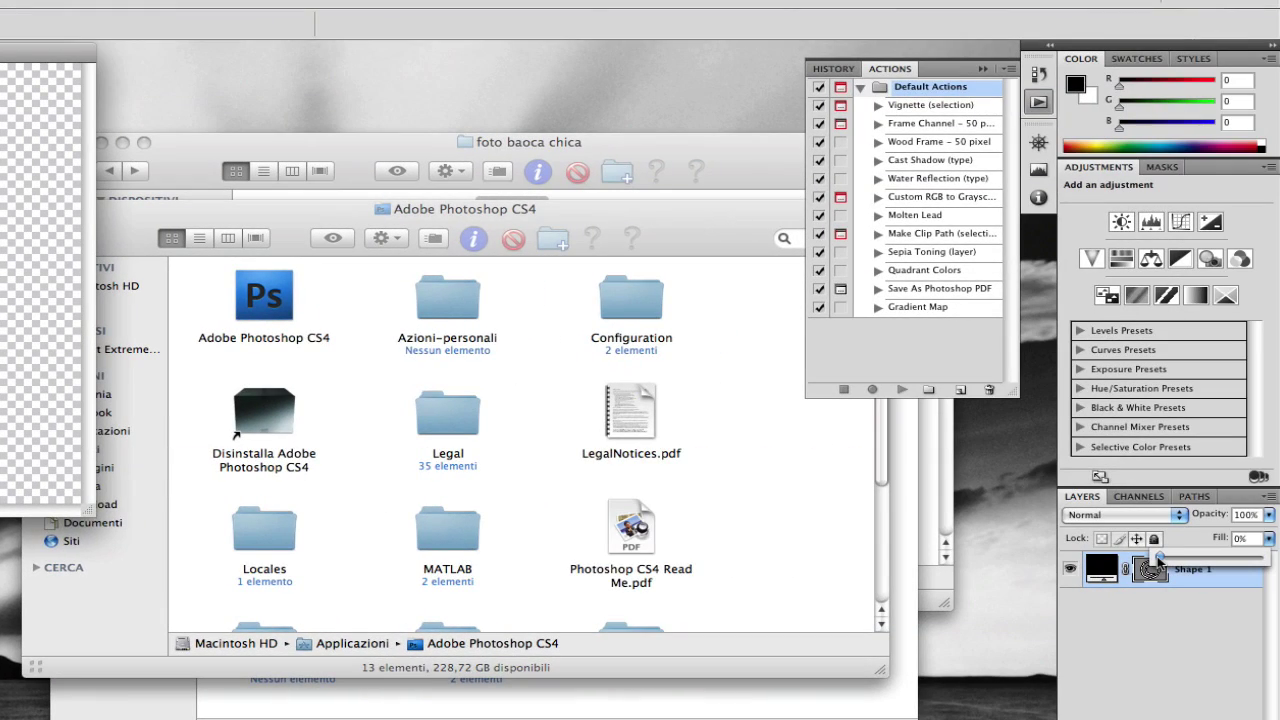
- Select the Shape 1 layer and bring up its fx layer style list
left_click(1150, 714)
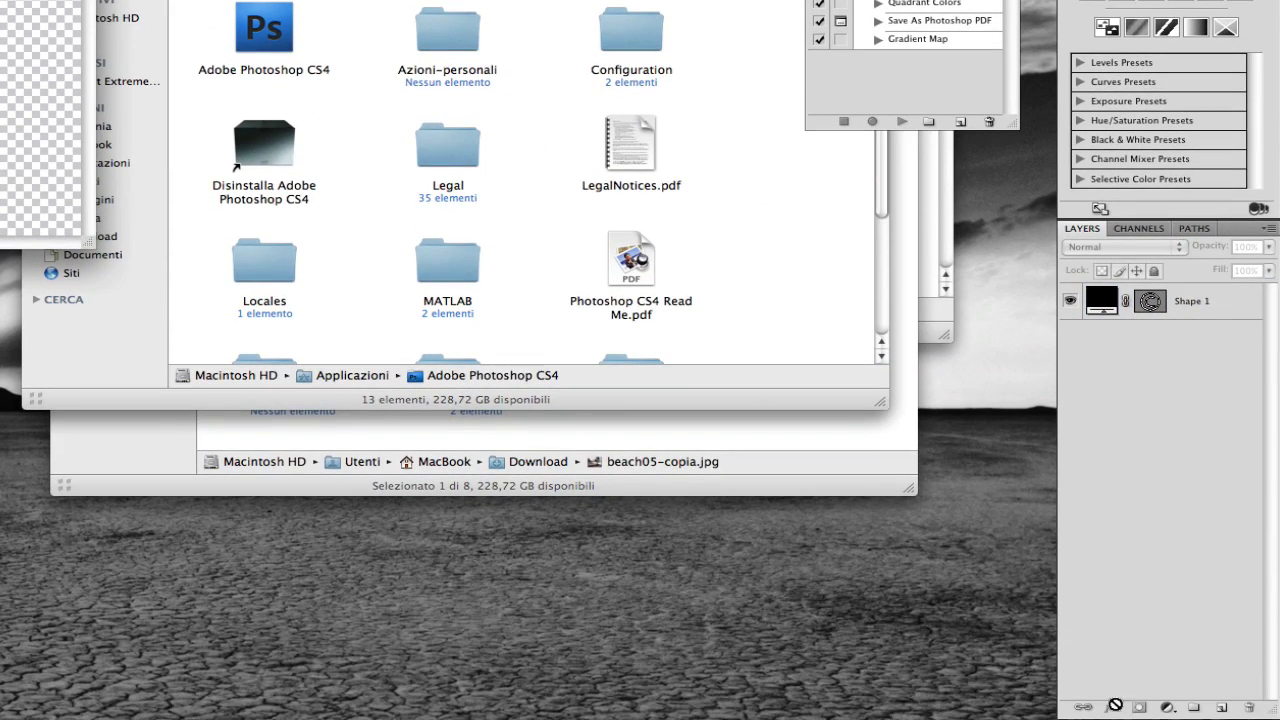
left_click(1106, 298)
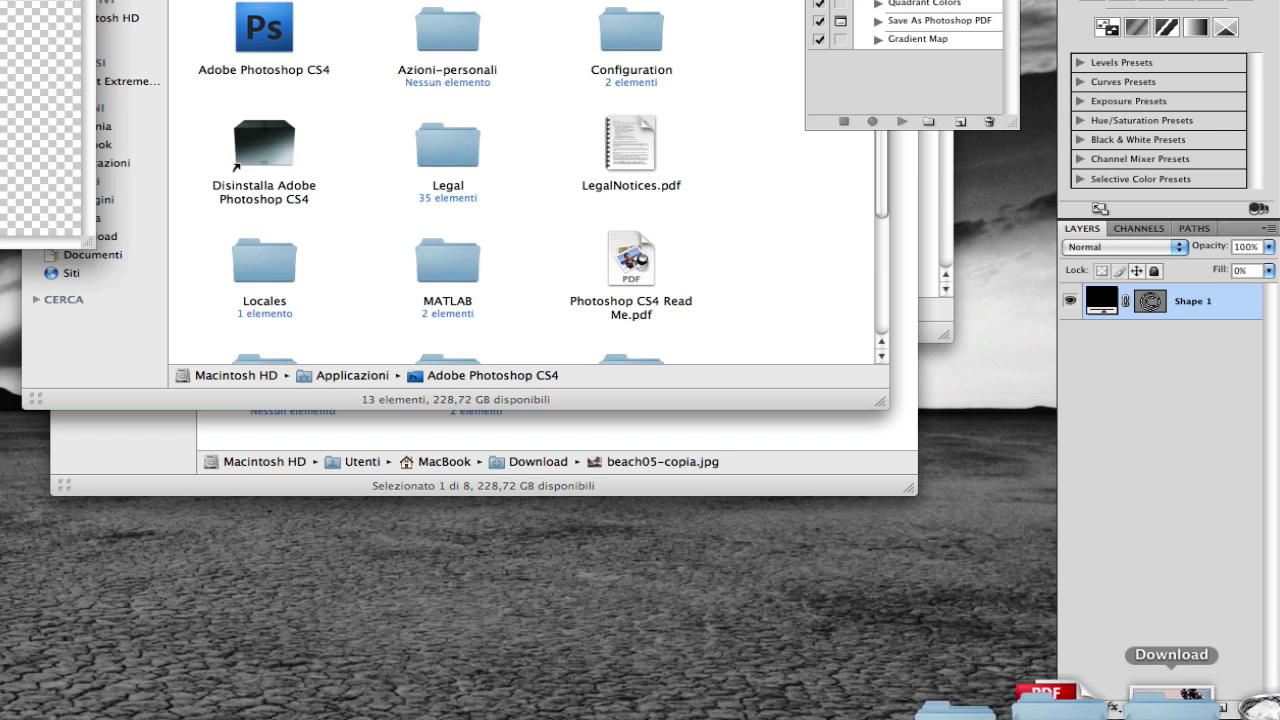
left_click(1111, 708)
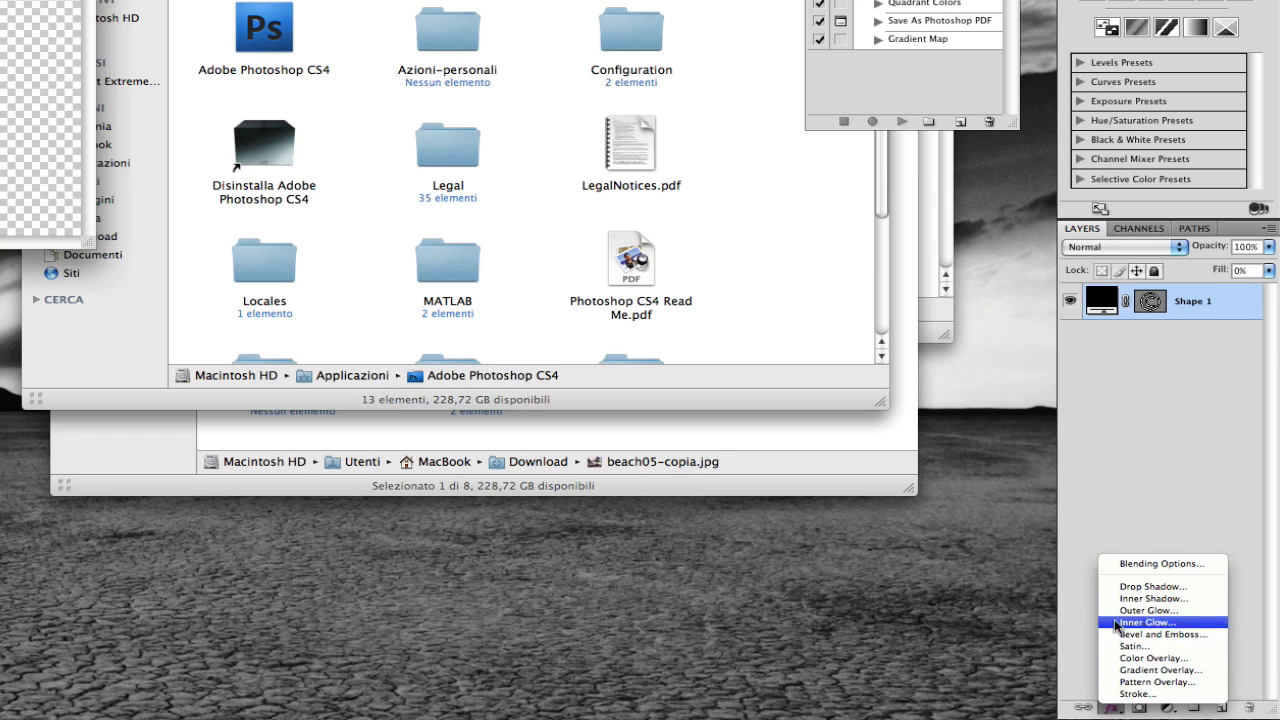
- Apply Inner Shadow, Bevel and Emboss of size 10, and Contour to the symbol
left_click(1127, 566)
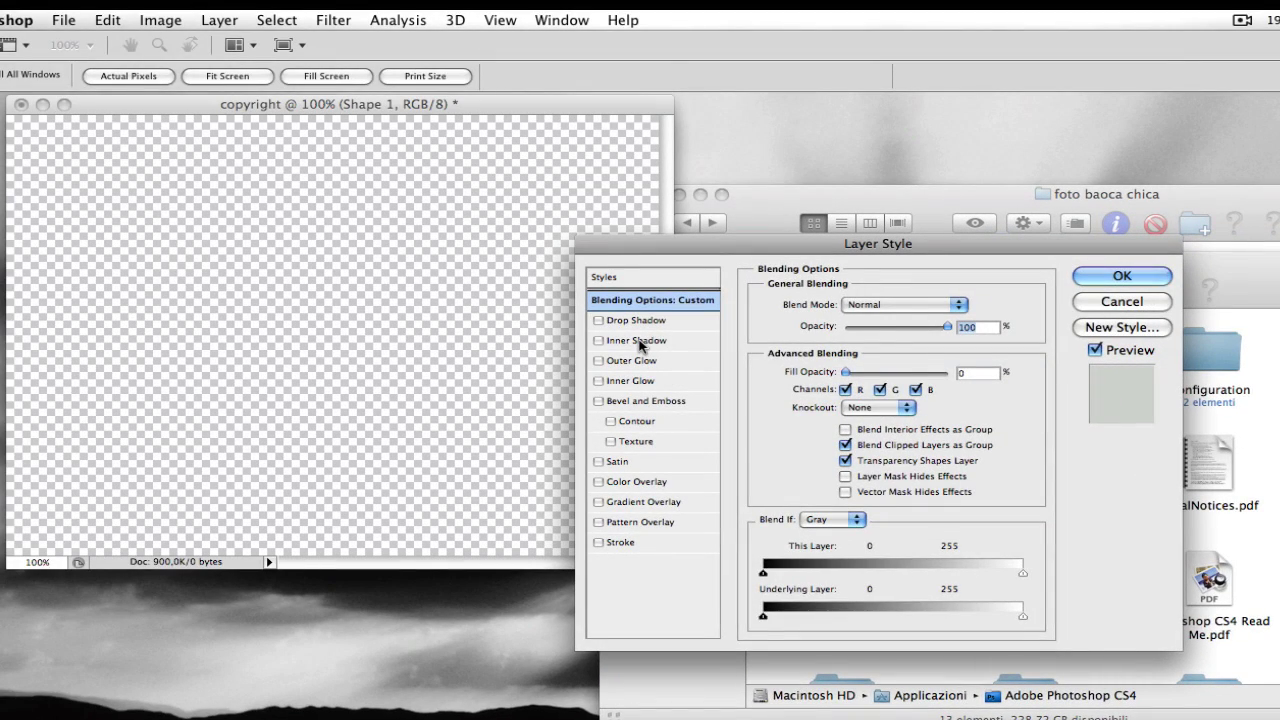
left_click(638, 341)
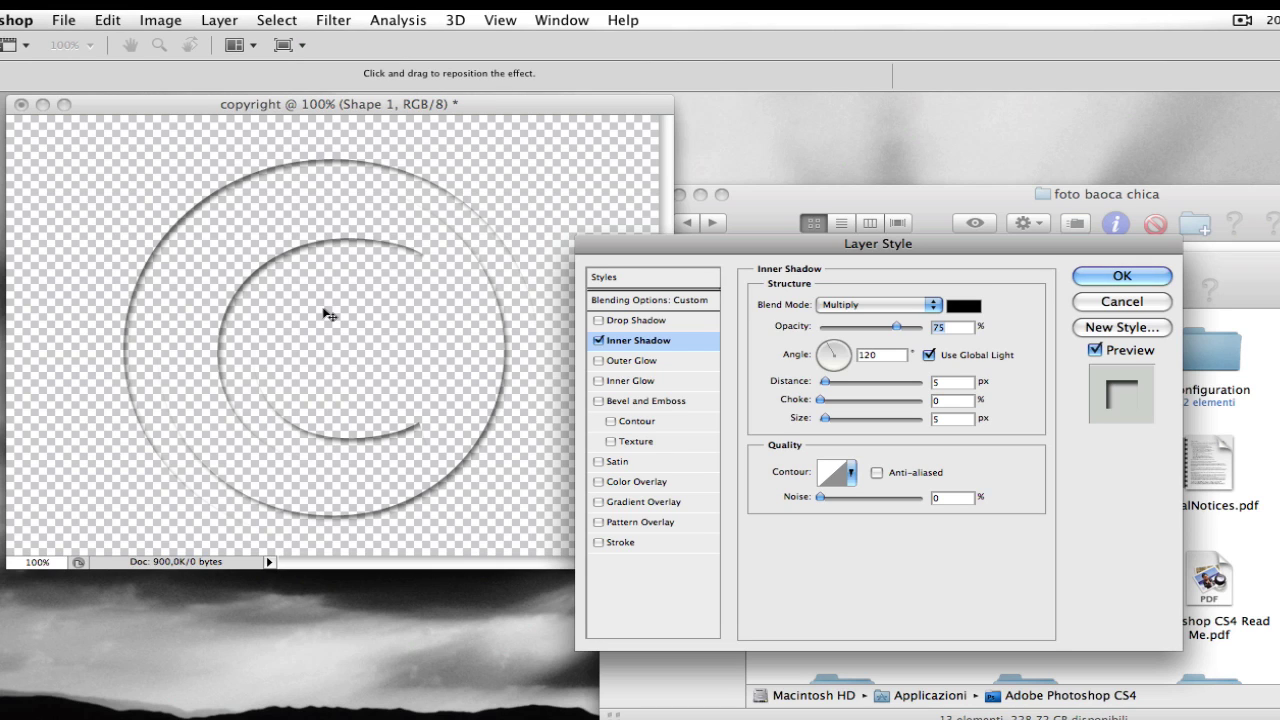
left_click(630, 401)
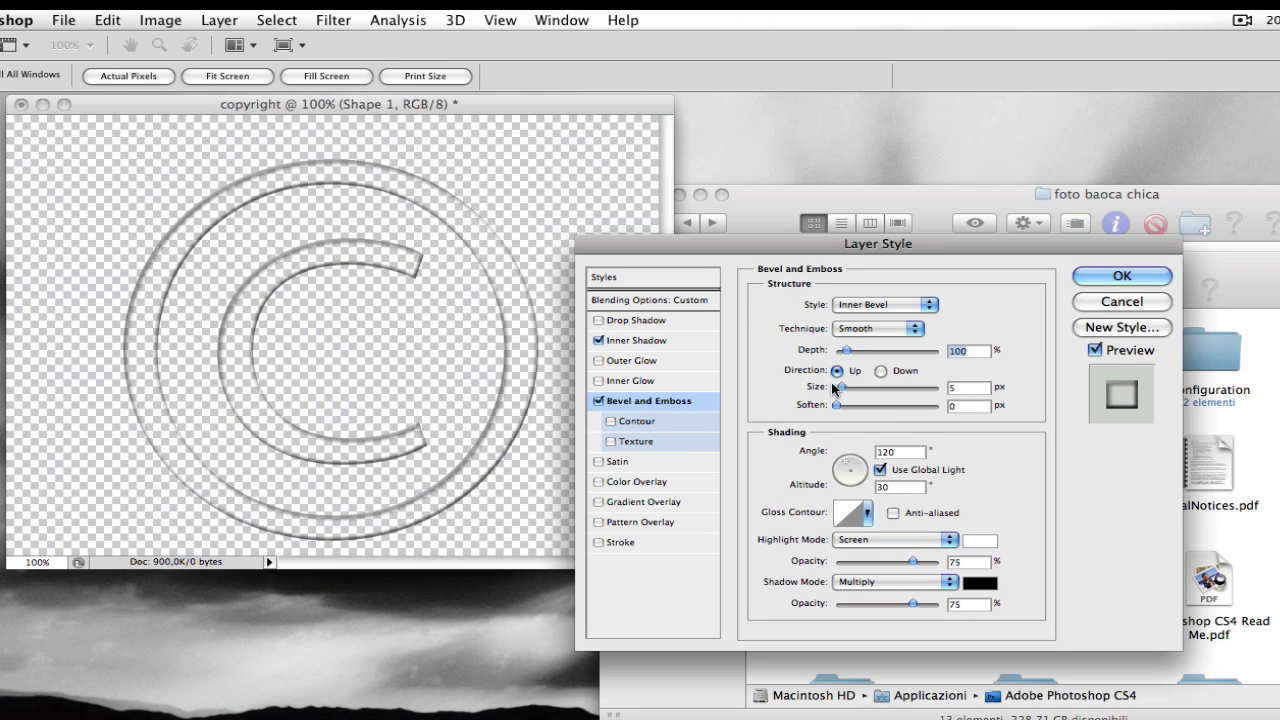
left_click(964, 389)
key("BackSpace")
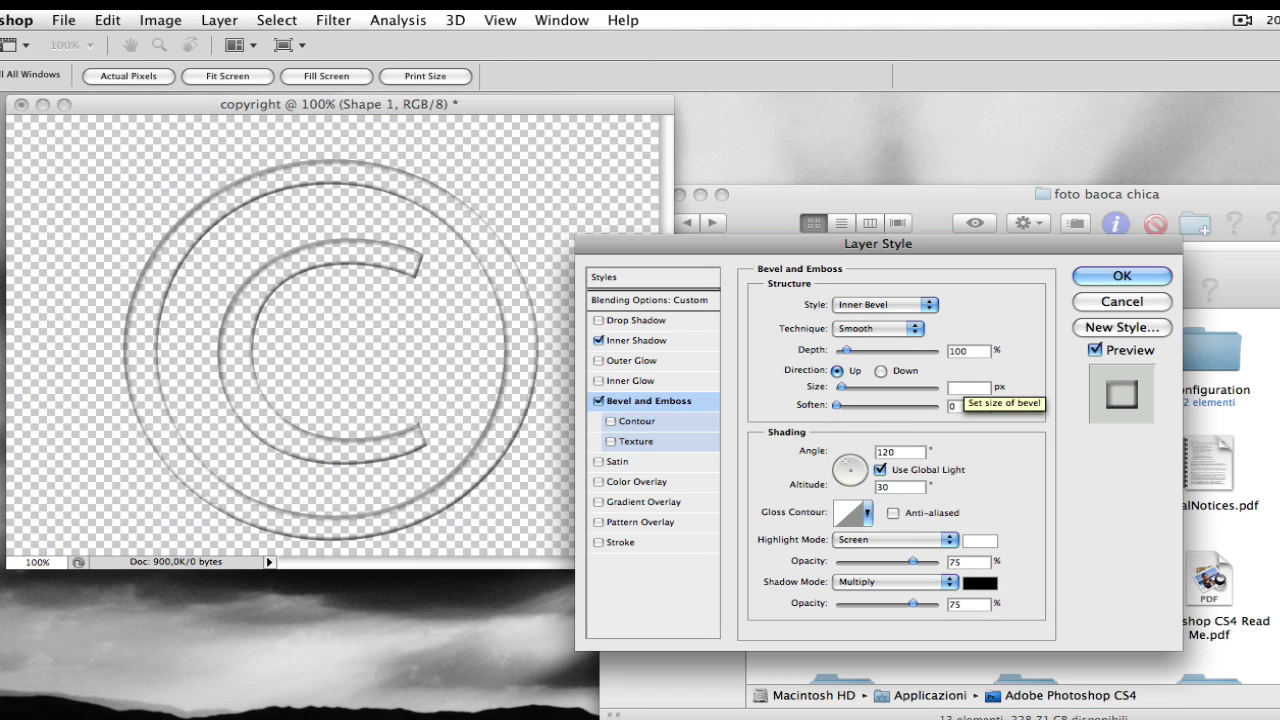
type("10")
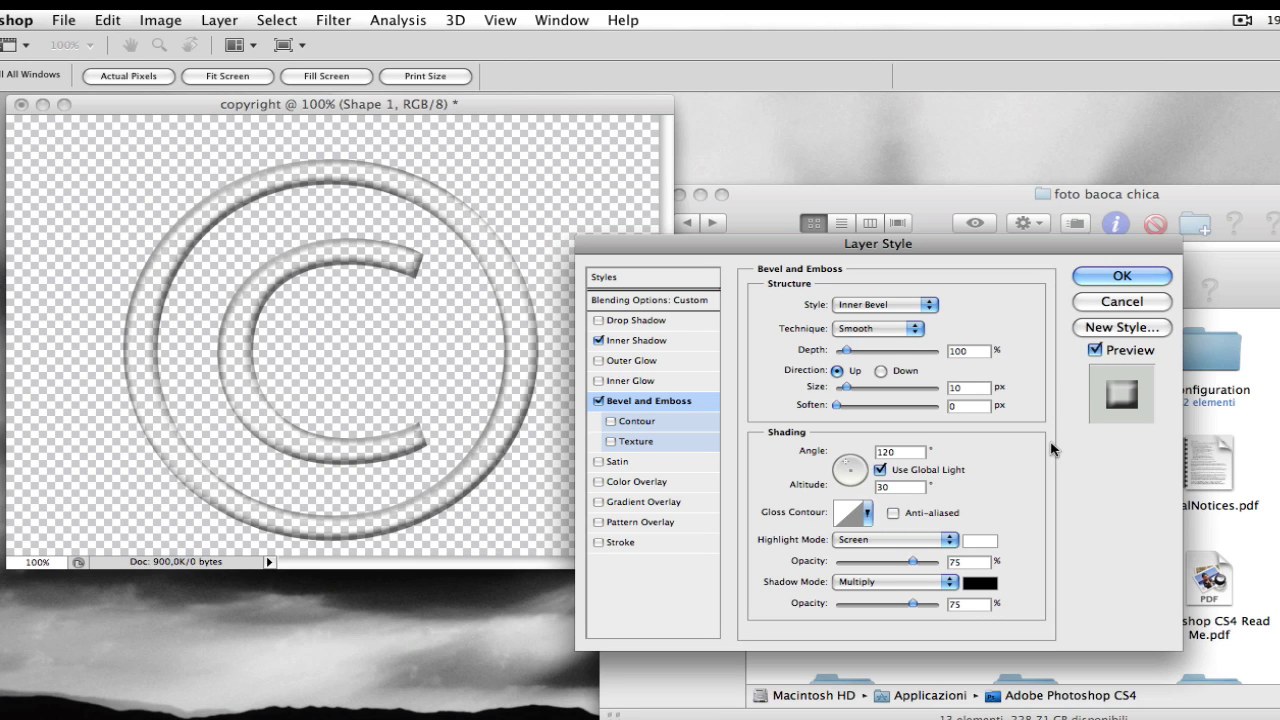
left_click(611, 421)
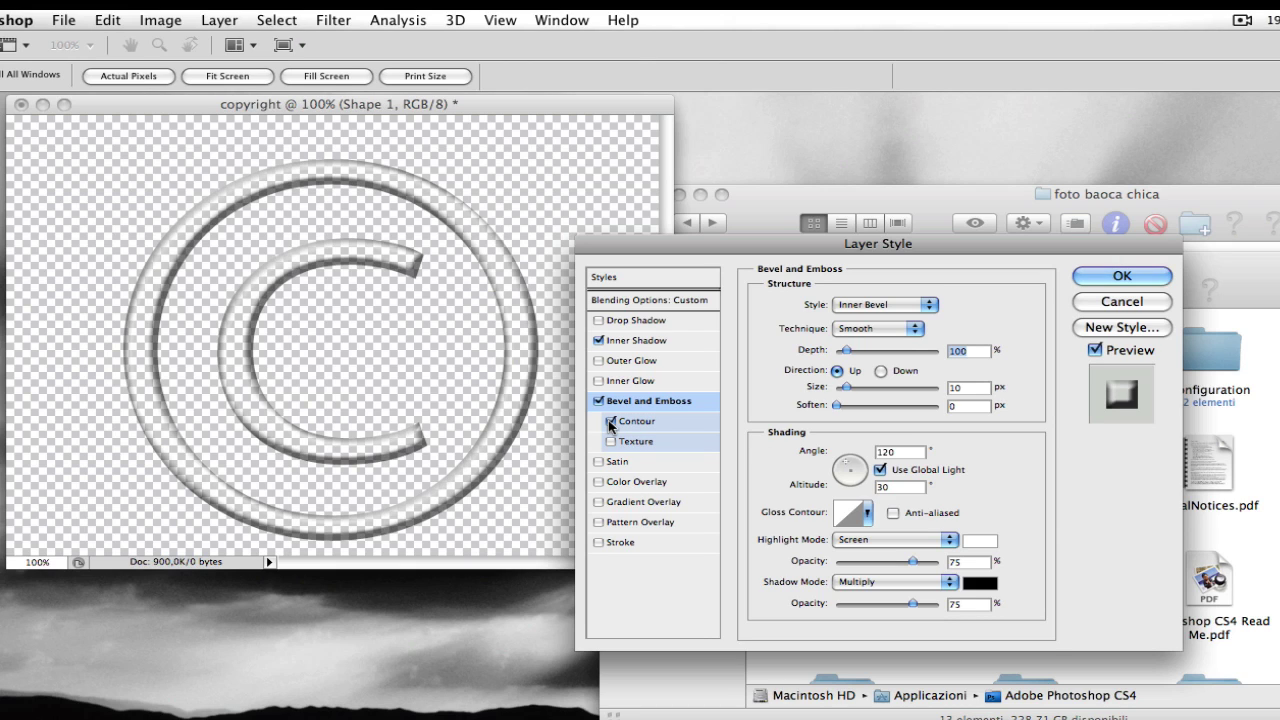
left_click(611, 421)
left_click(611, 421)
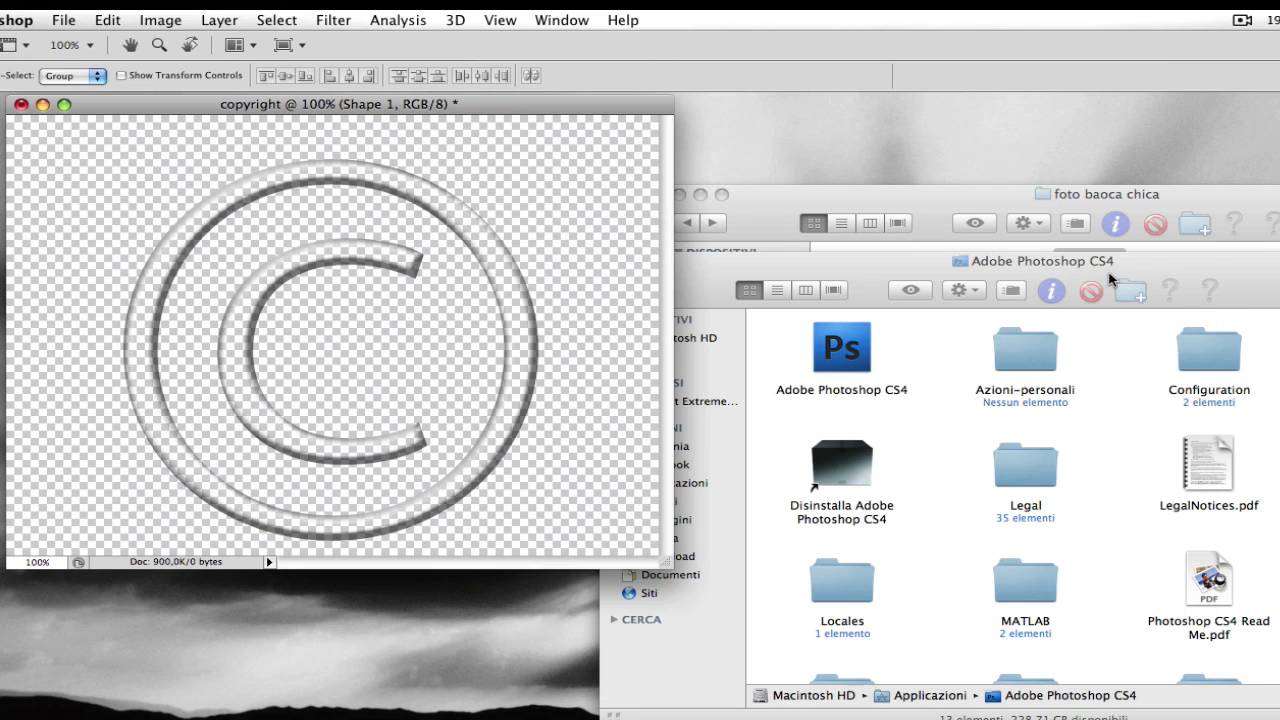
left_click(1113, 279)
- Save the document as copyright.psd in Azioni-personali, accepting Maximize compatibility
left_click(60, 20)
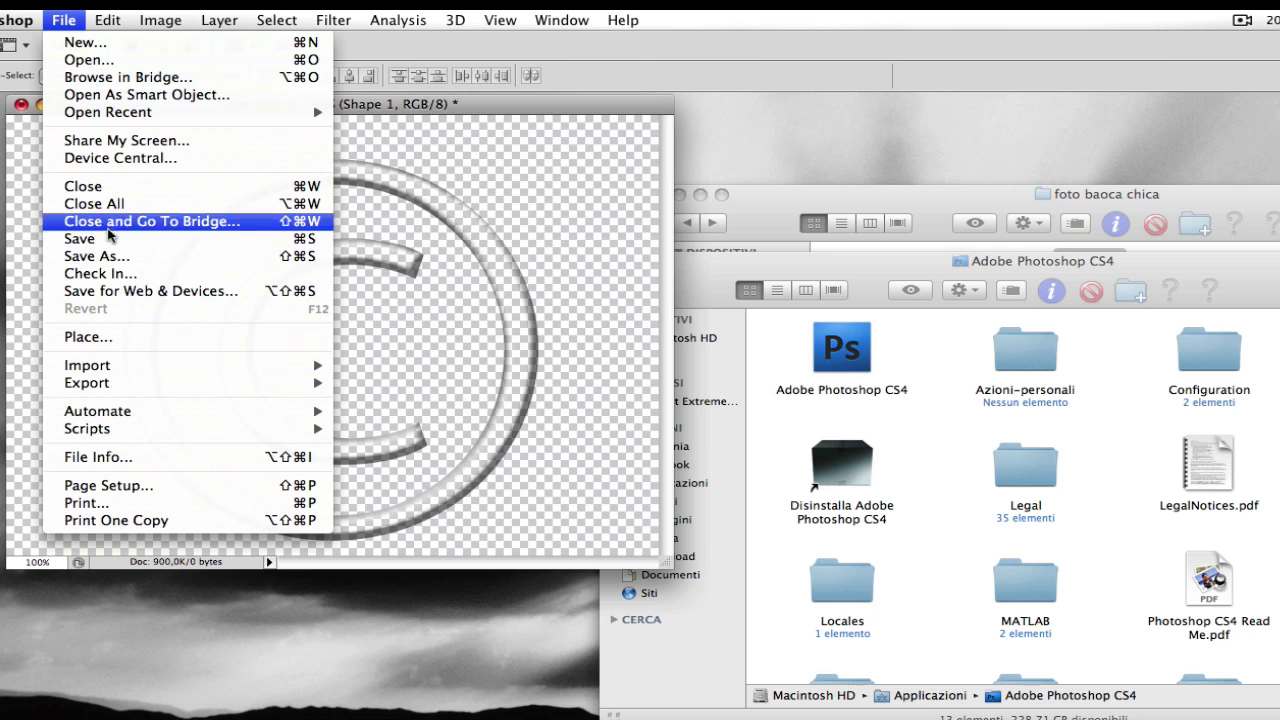
left_click(105, 241)
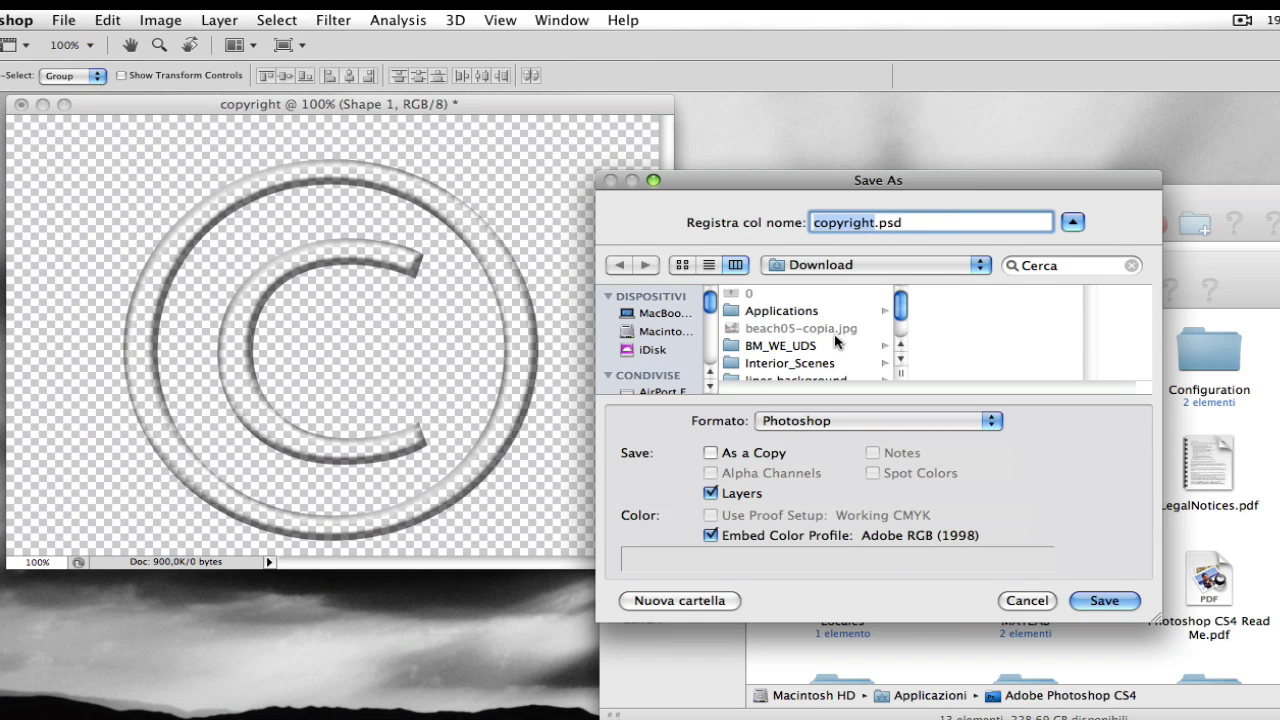
left_click(892, 268)
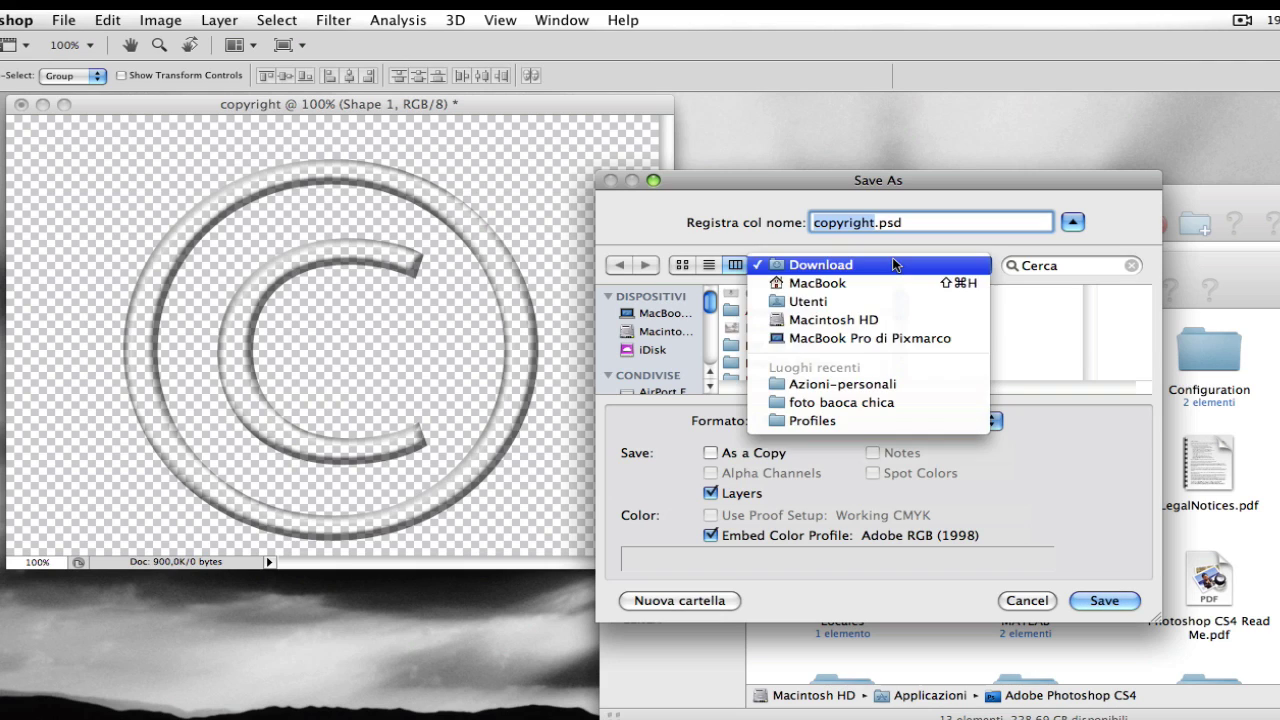
left_click(831, 378)
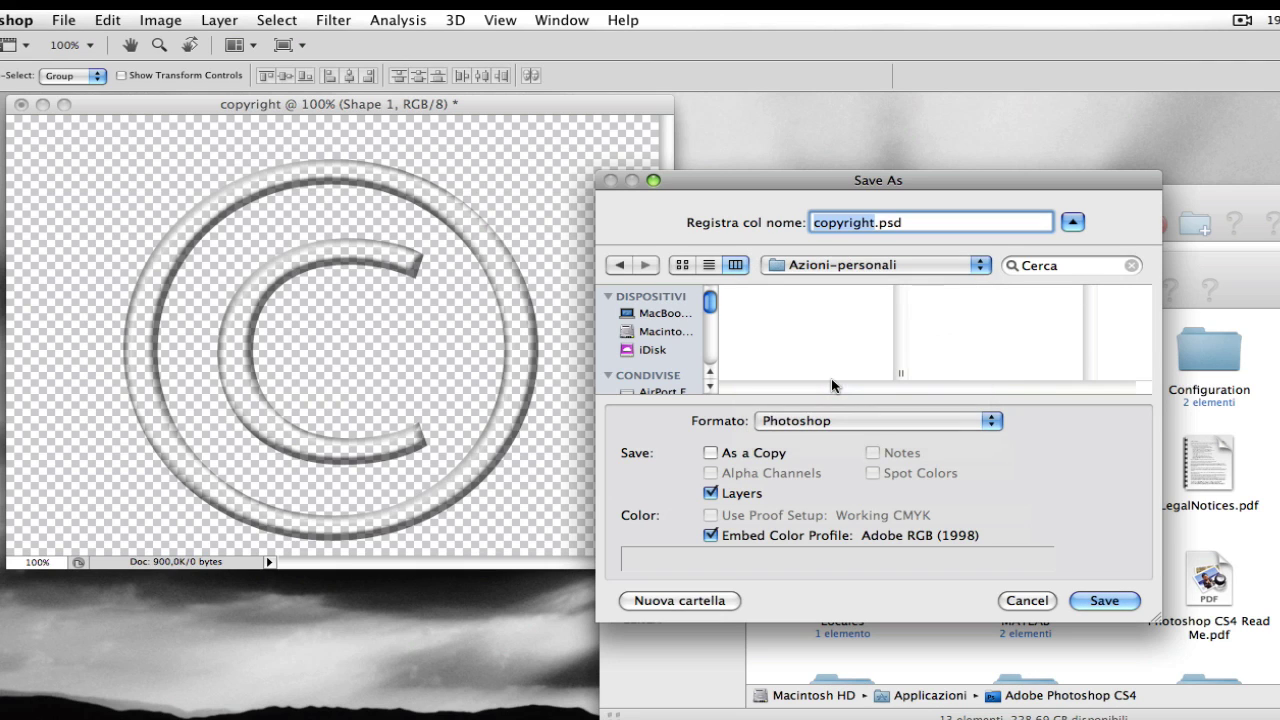
left_click(1085, 599)
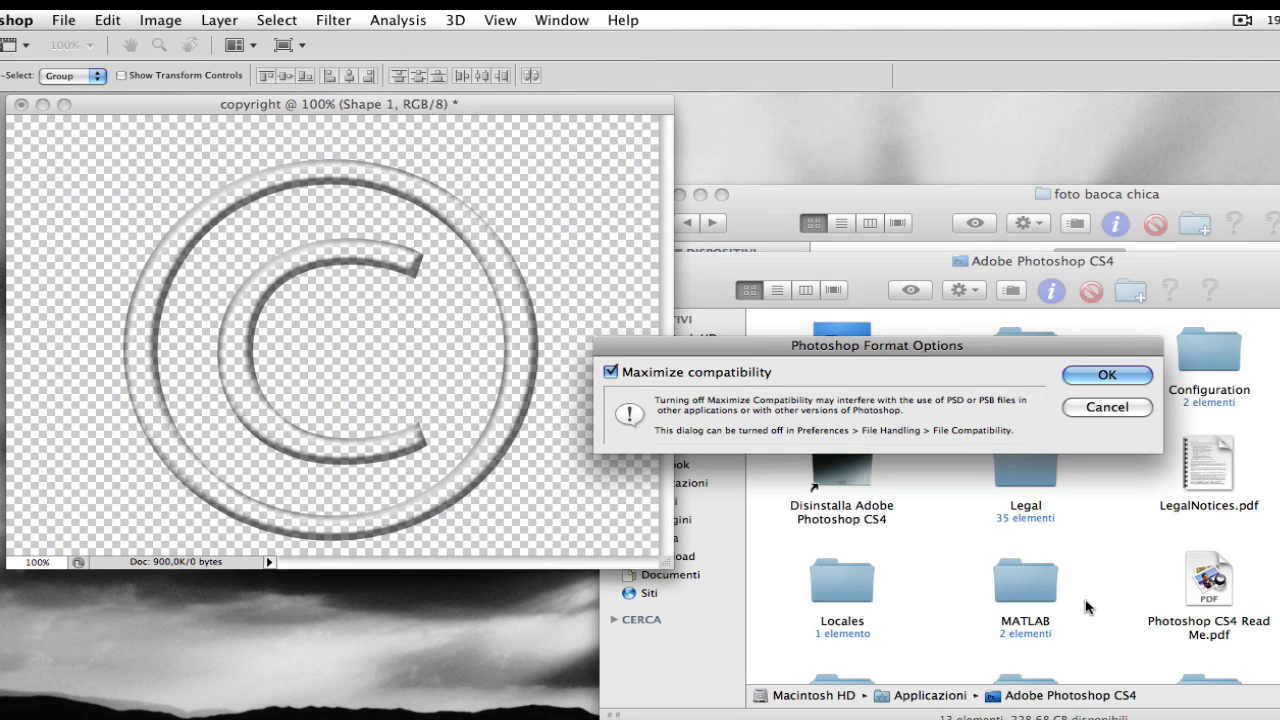
left_click(1106, 374)
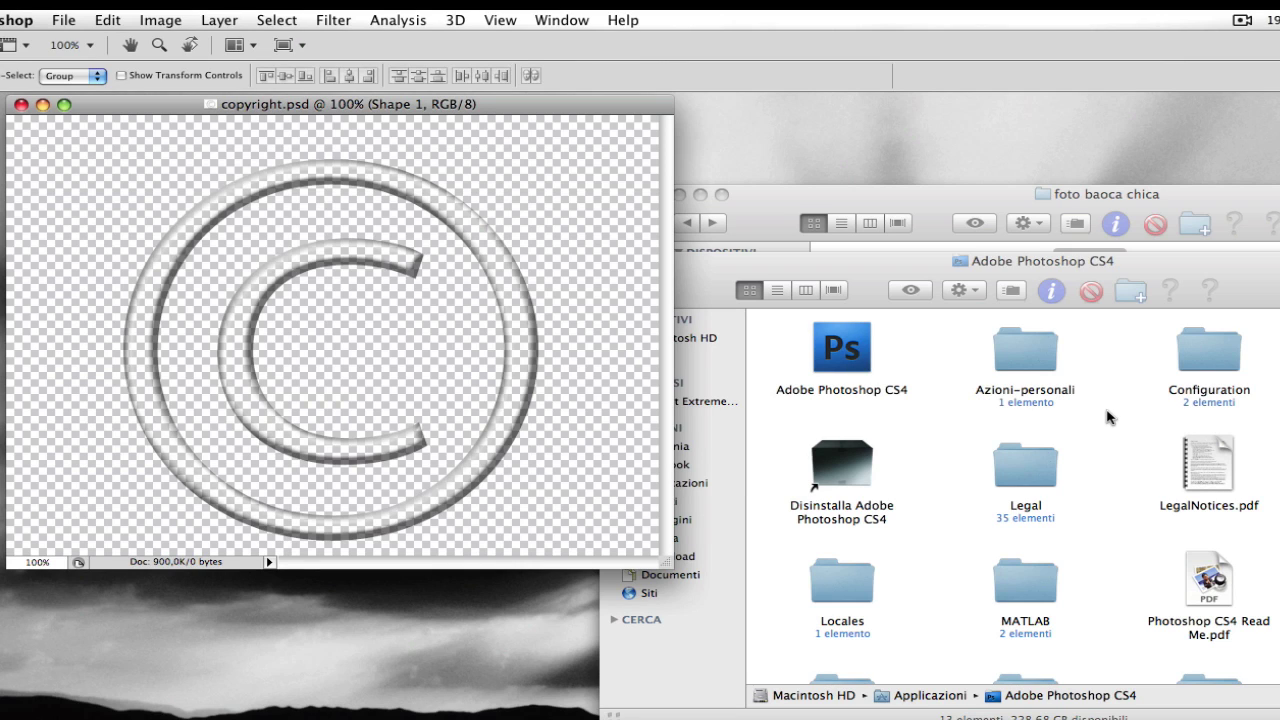
left_click(1110, 416)
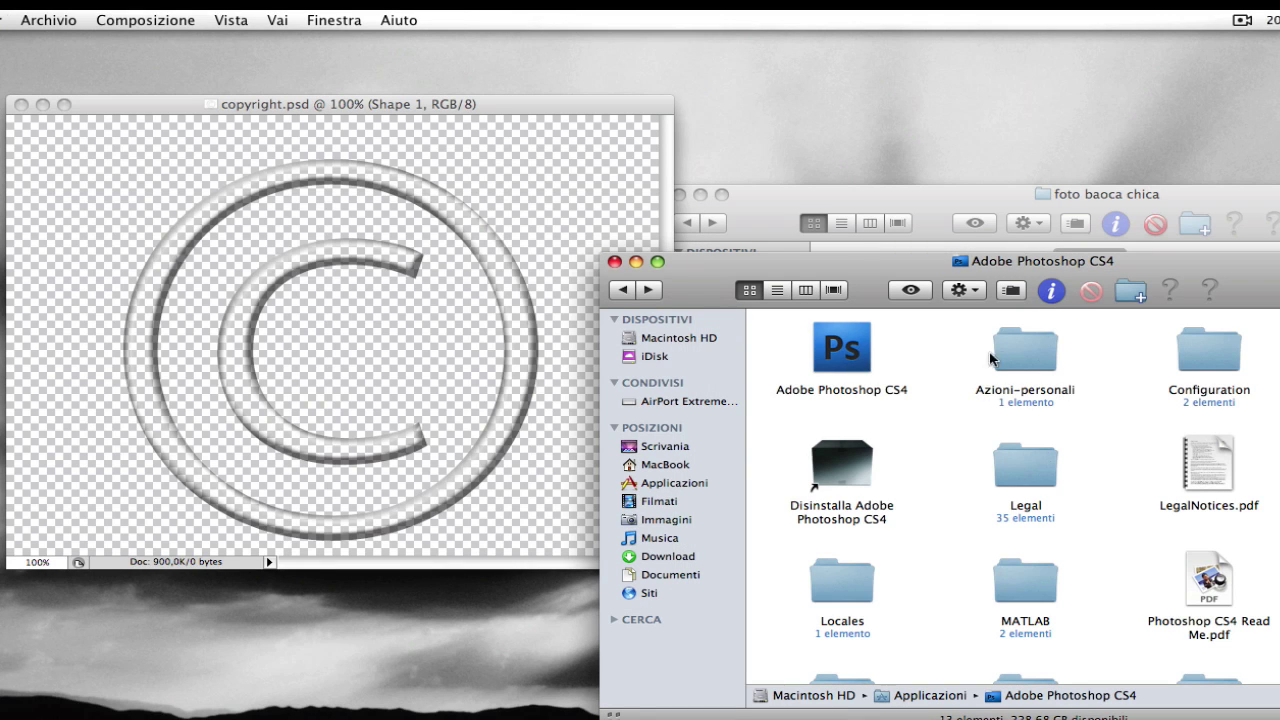
- Check copyright.psd in Azioni-personali, close the copyright document, and trash beach05-copia
double_click(1020, 370)
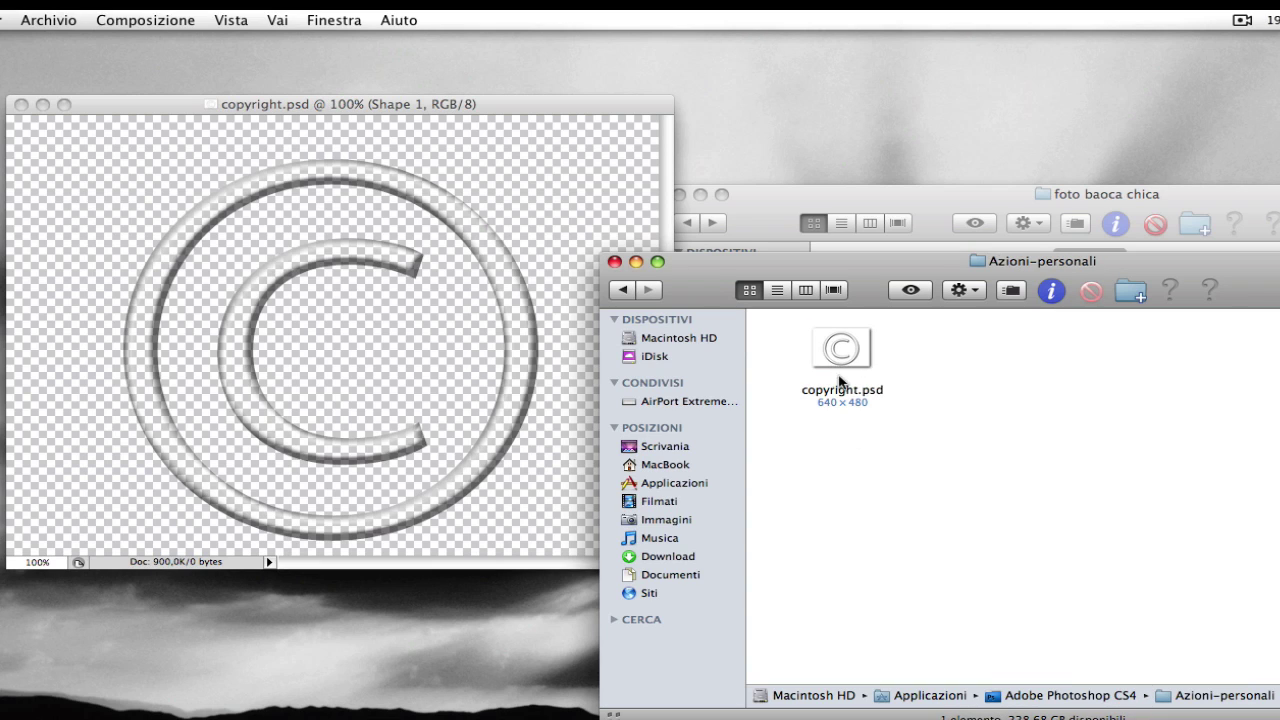
left_click(613, 262)
left_click(538, 210)
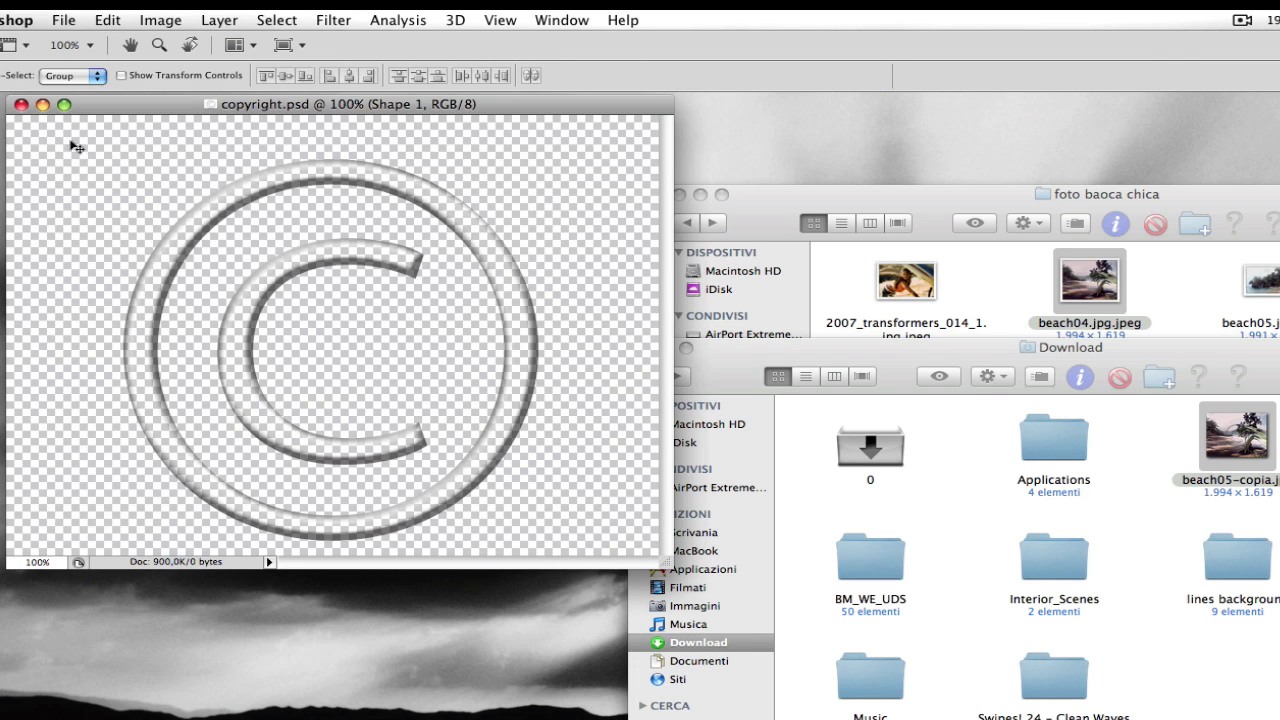
left_click(21, 105)
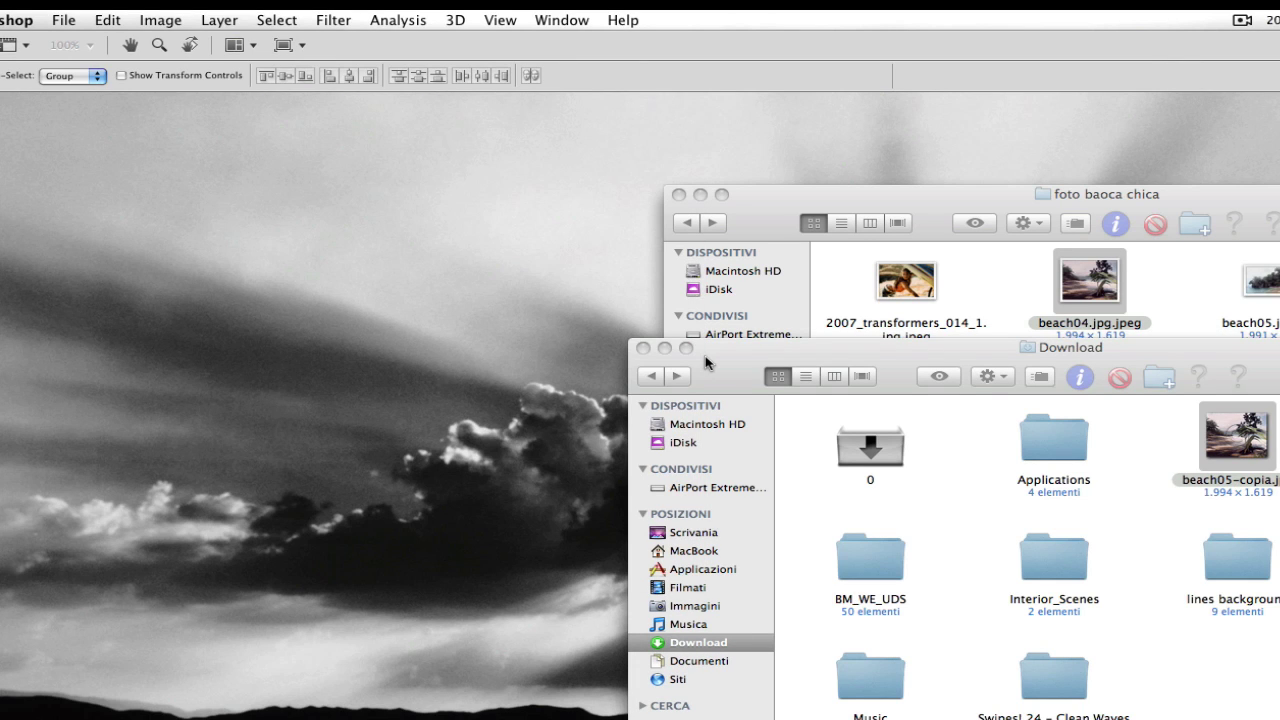
left_click(731, 356)
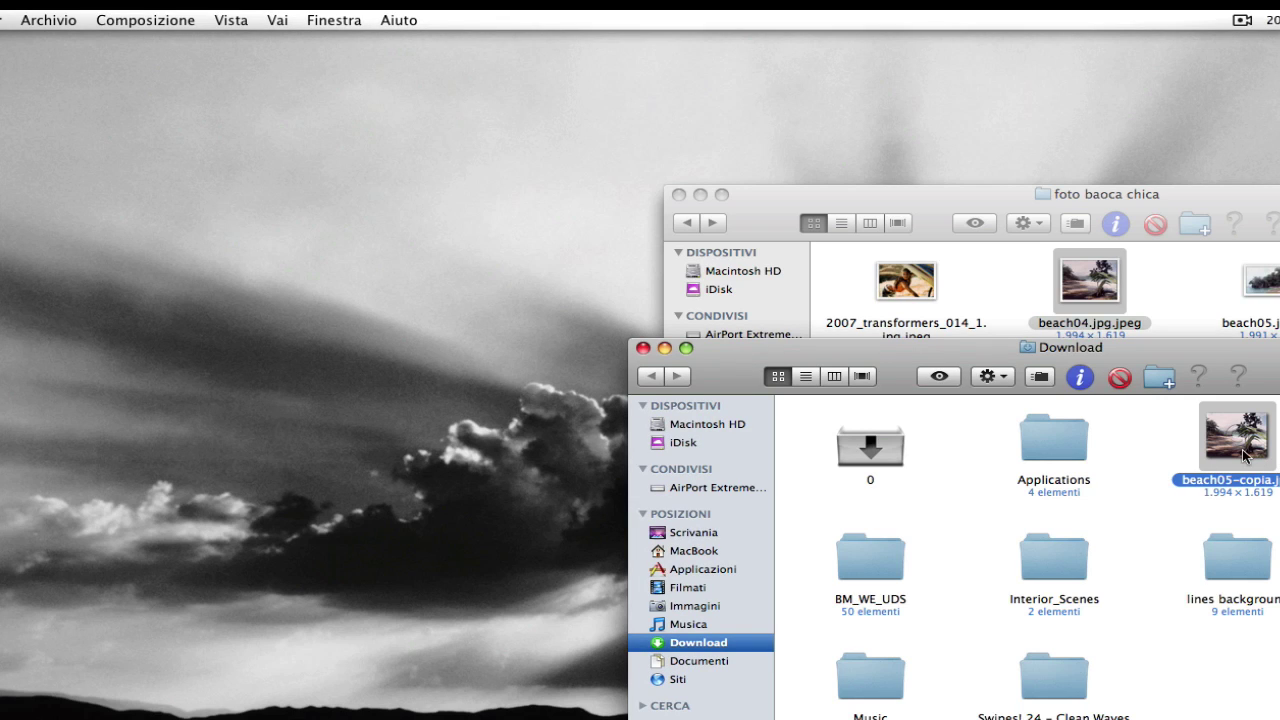
left_click(1133, 388)
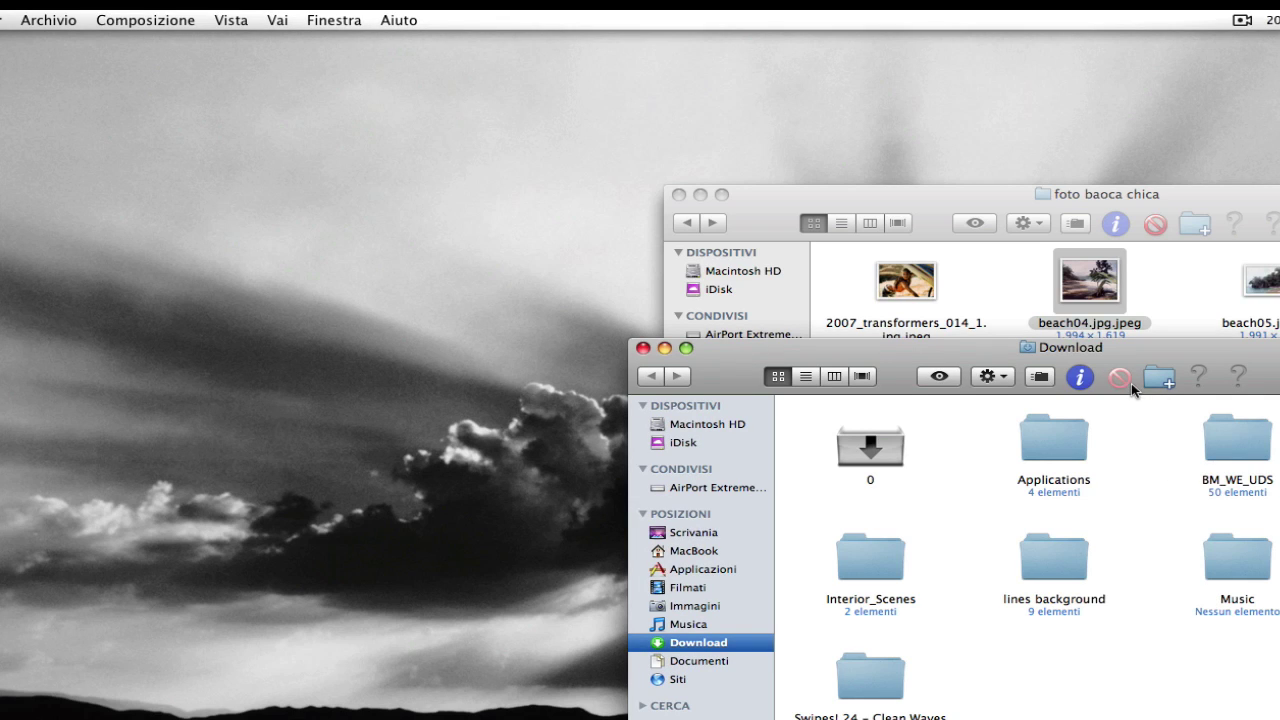
- Rename beach04.jpg.jpeg to beach04.jpeg in the foto baoca chica folder
left_click(1191, 288)
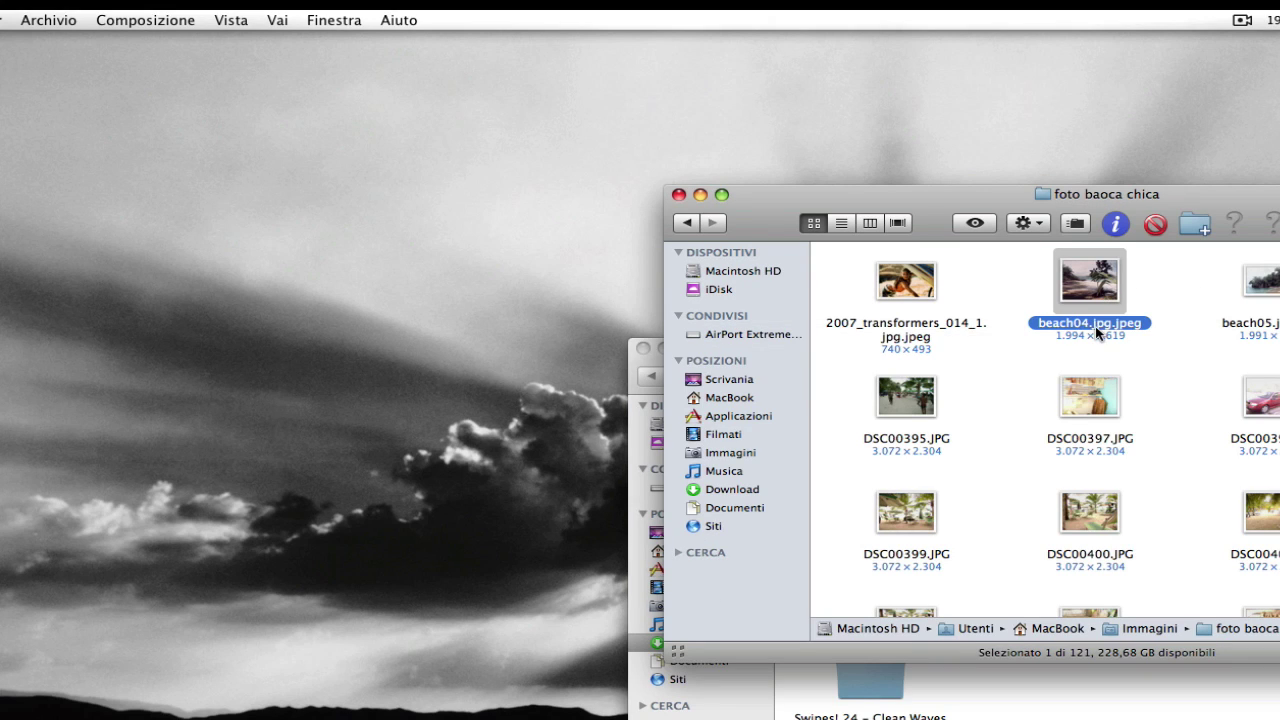
left_click(1097, 324)
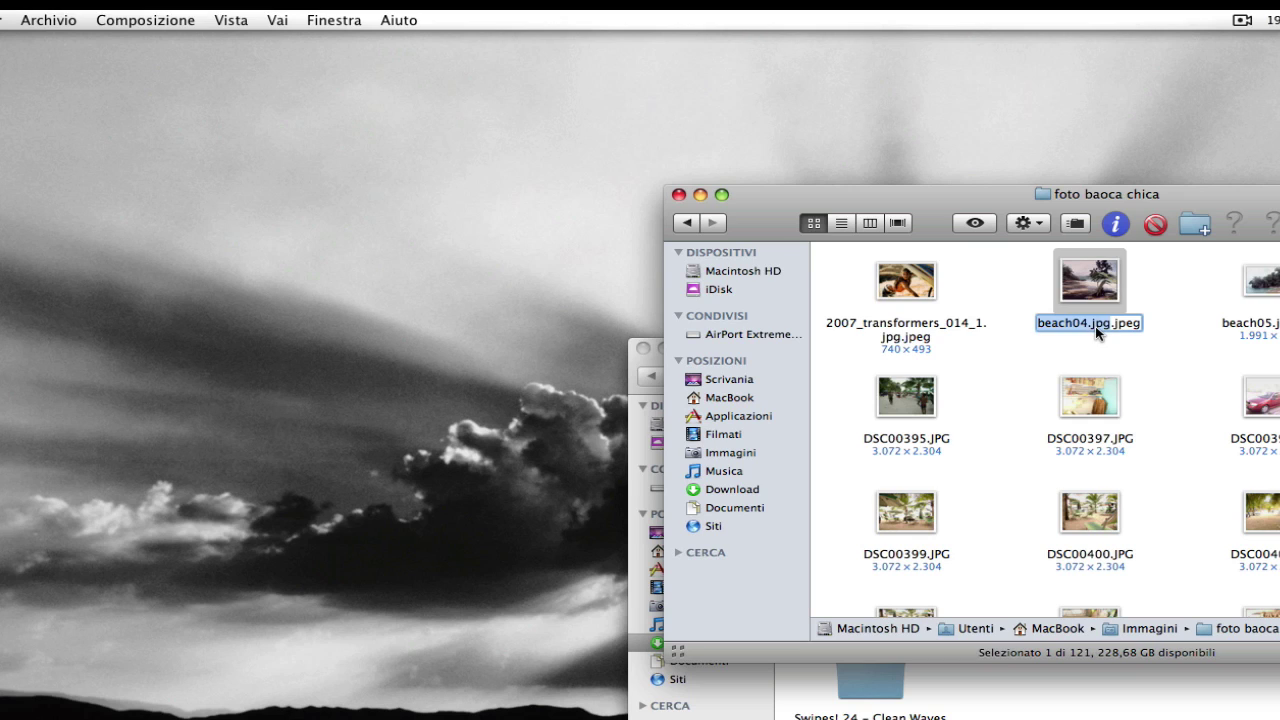
key("Right")
key("BackSpace")
key("BackSpace")
key("BackSpace")
key("Return")
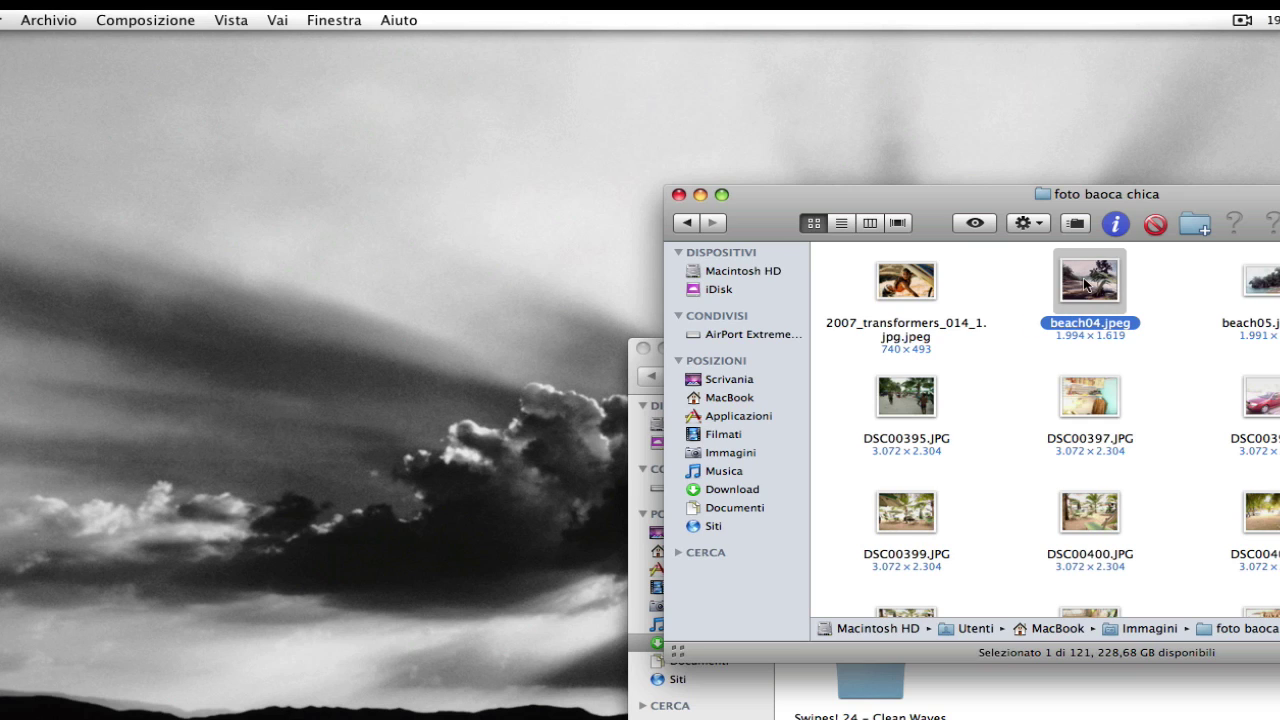
- Open beach04.jpeg in Photoshop, assigning the Adobe RGB (1998) profile
right_click(1086, 280)
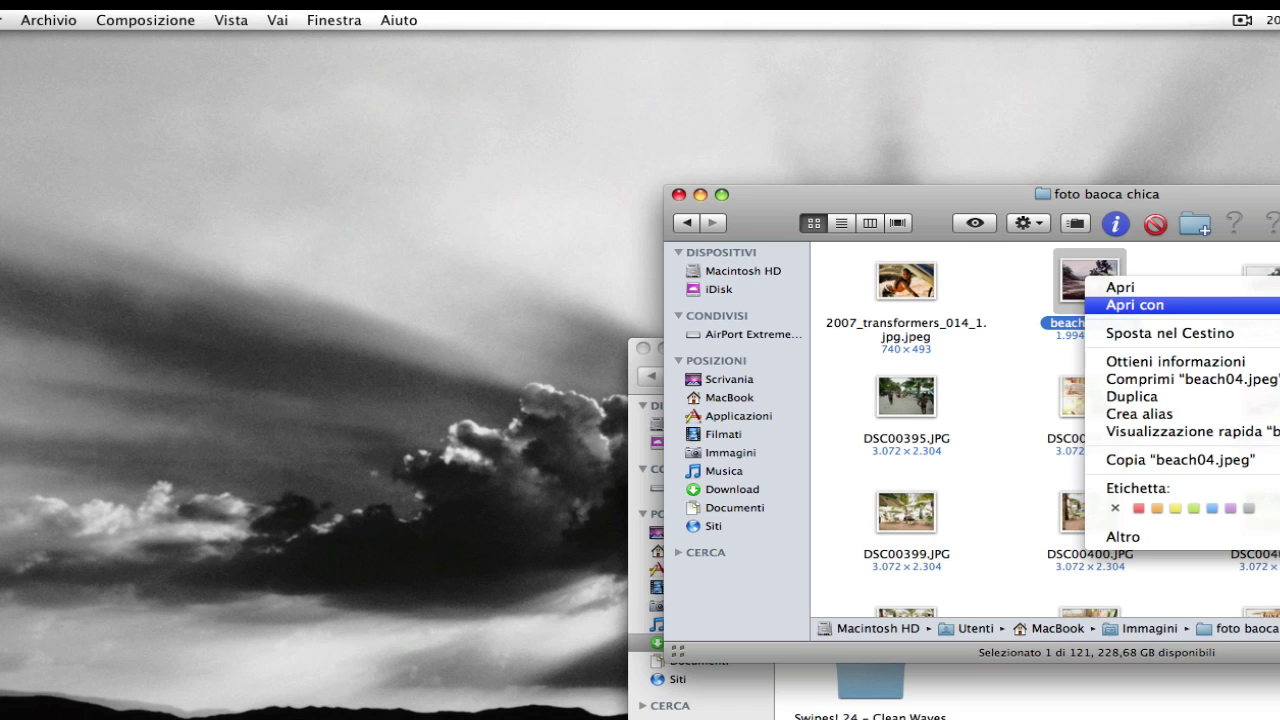
left_click(1135, 305)
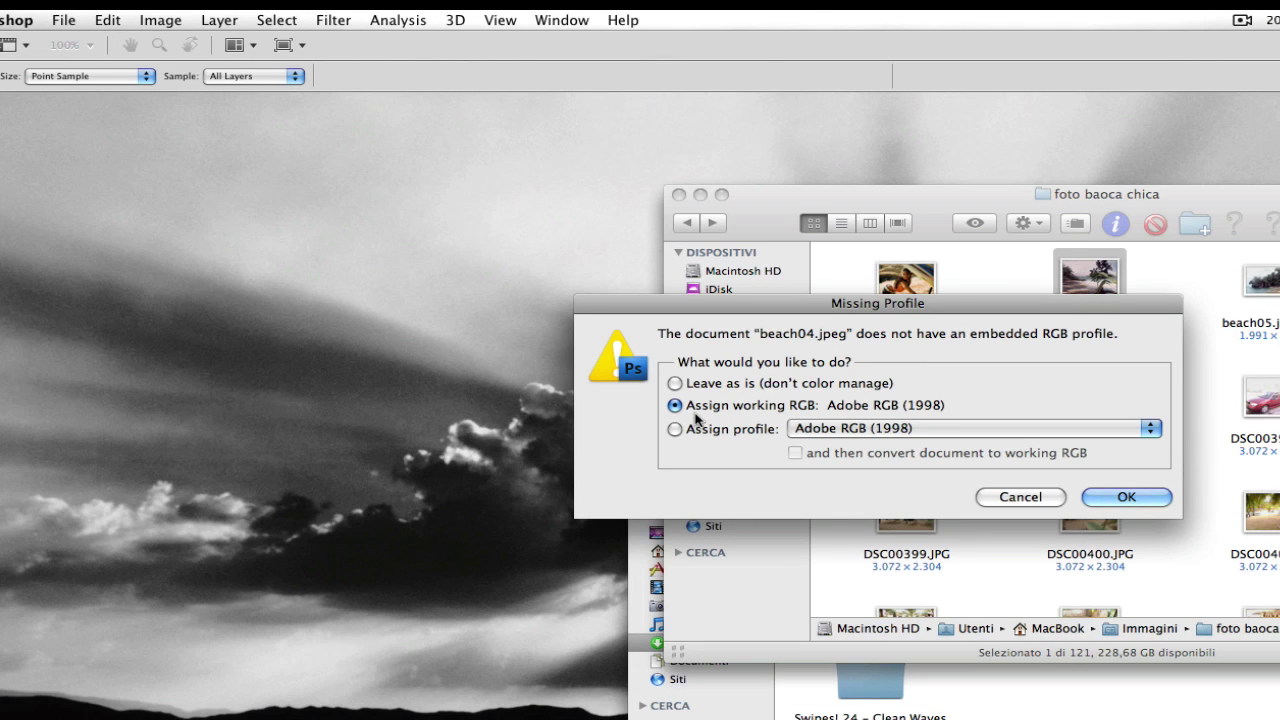
left_click(697, 429)
left_click(1125, 500)
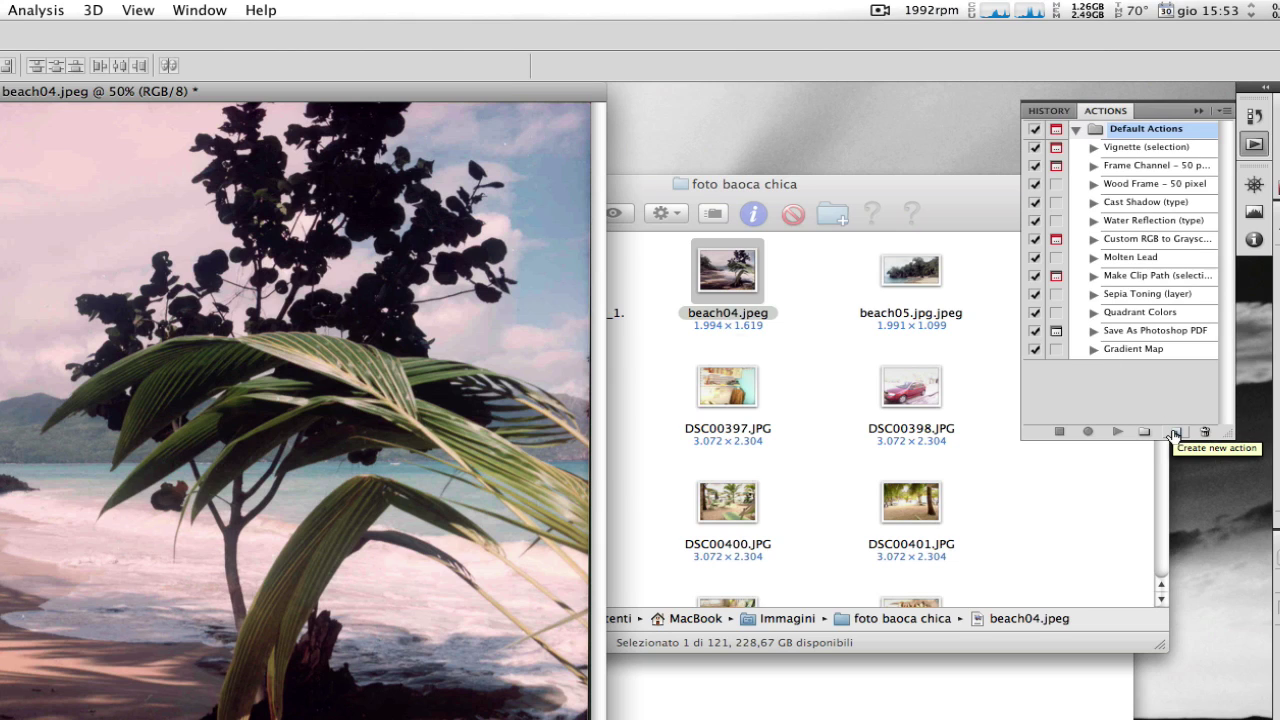
- Add a new action set named Pixmarco in the Actions panel
left_click(1174, 432)
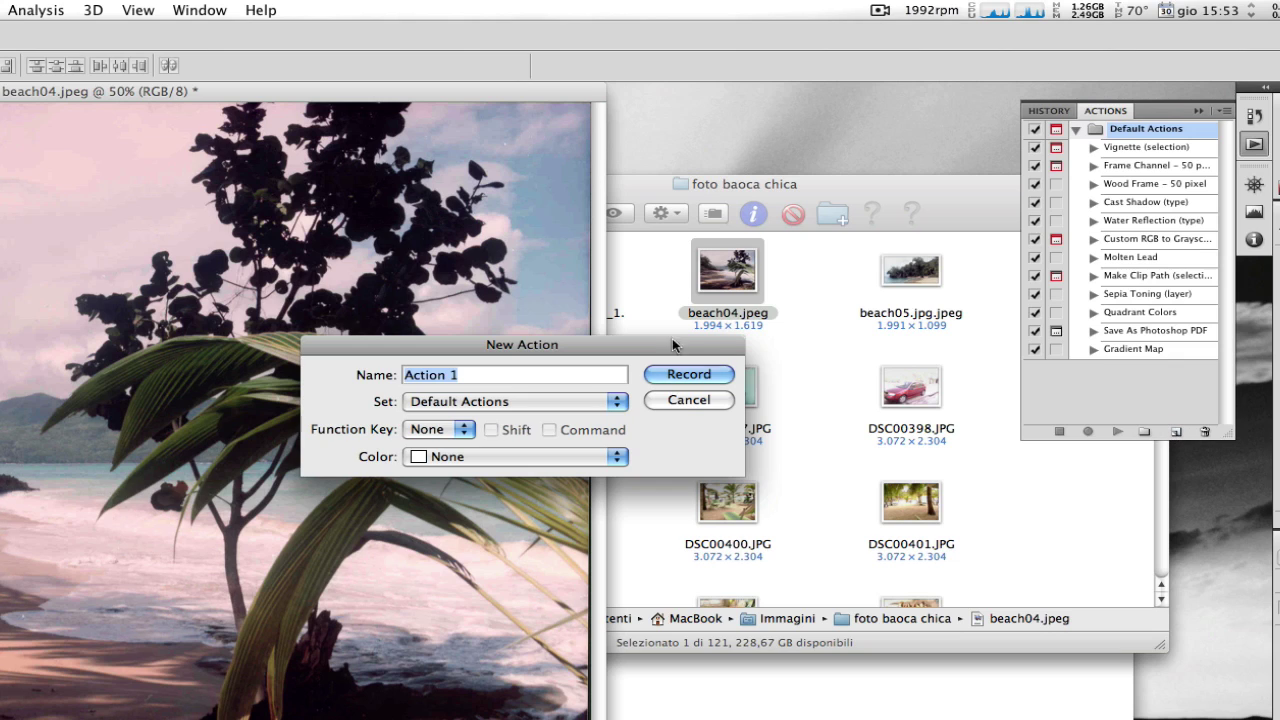
left_click(688, 402)
left_click(1143, 432)
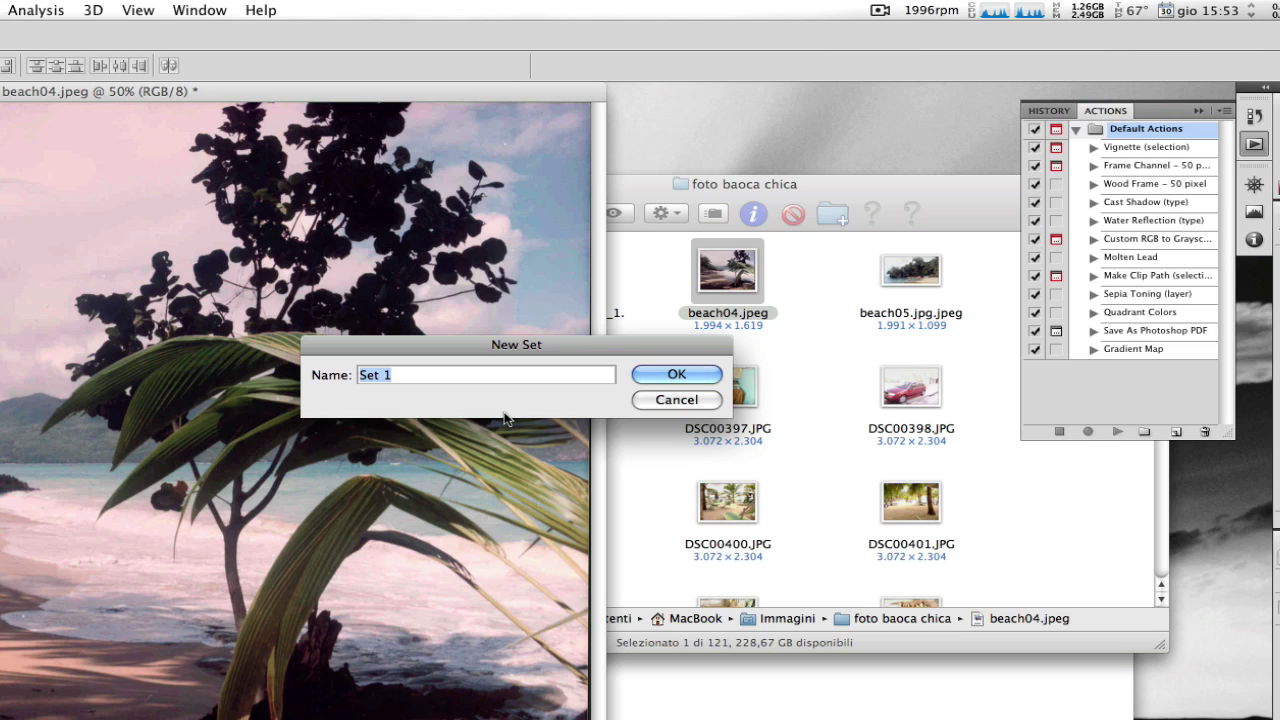
type("Pixmarco")
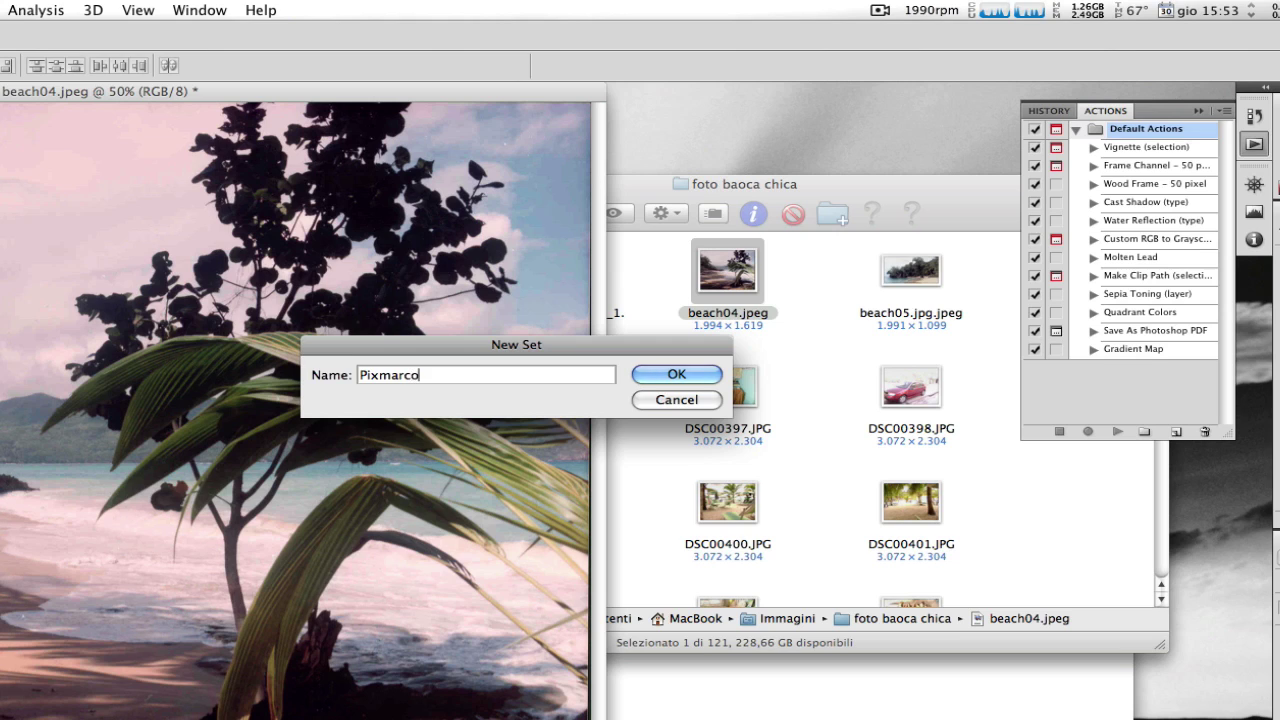
key("Return")
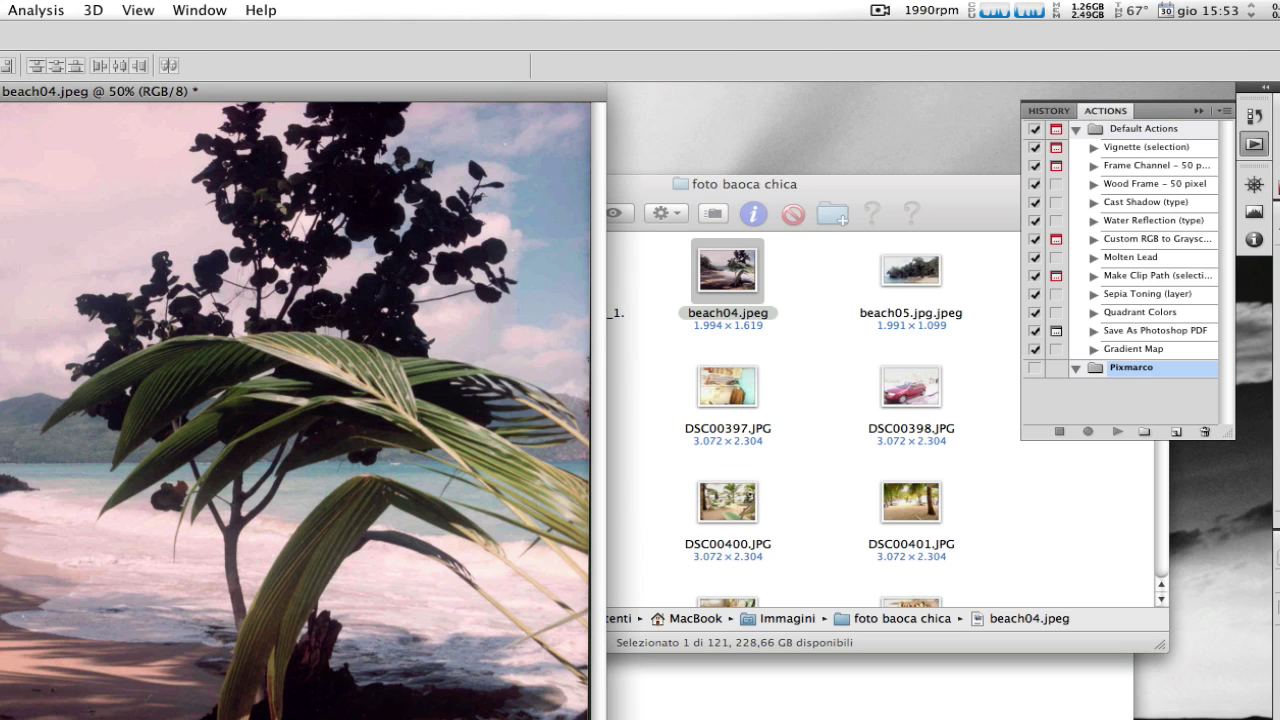
- Create an orange-labelled action named 'copyroght' in the Pixmarco set and start recording it
left_click(1176, 431)
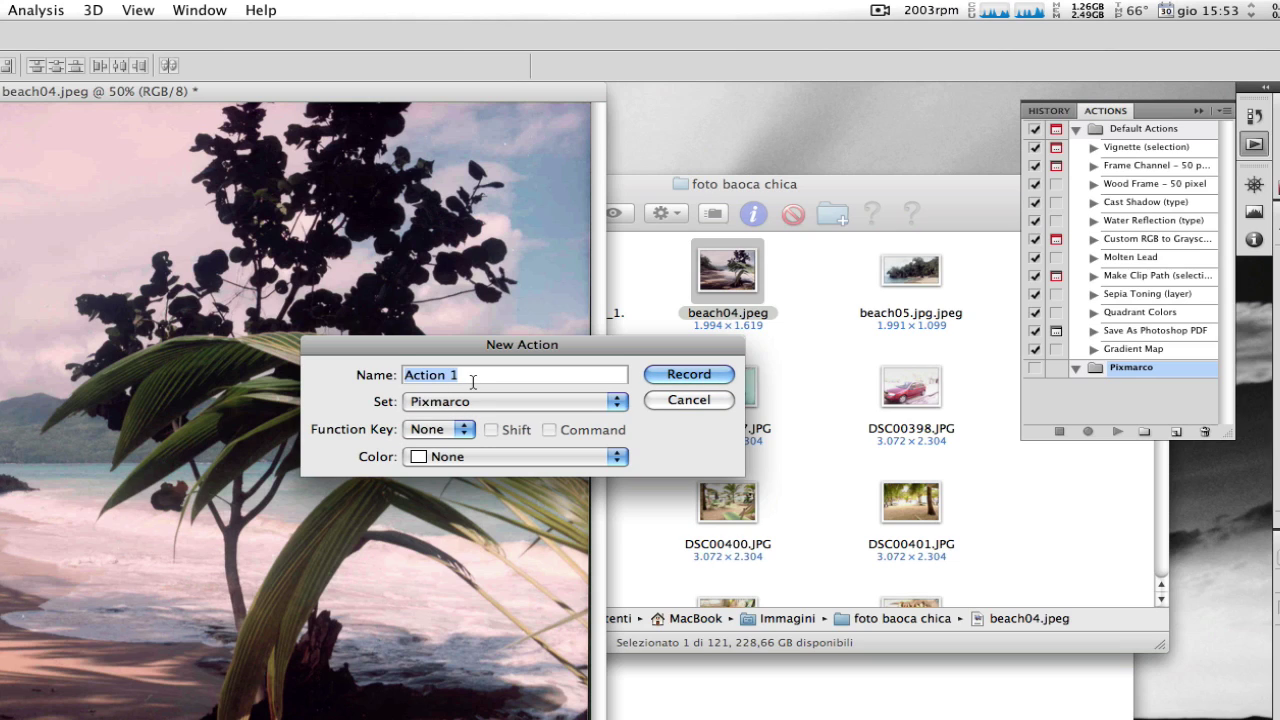
type("cop")
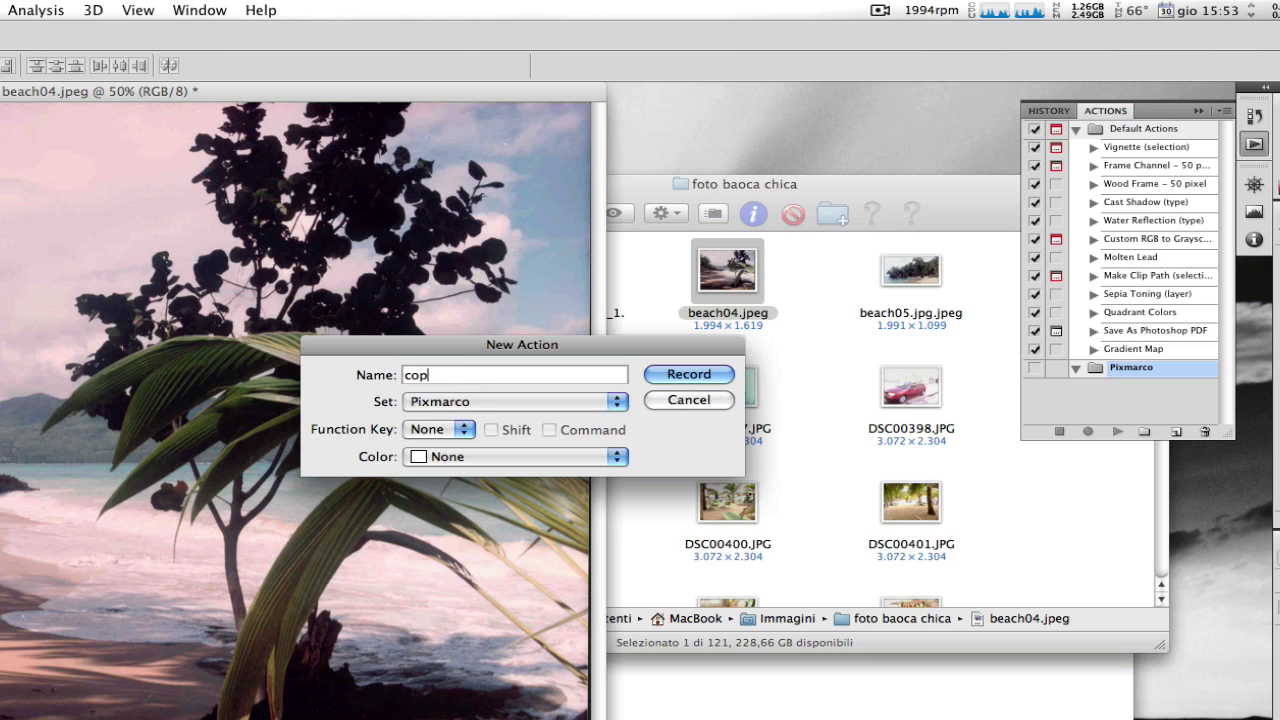
type("yroght")
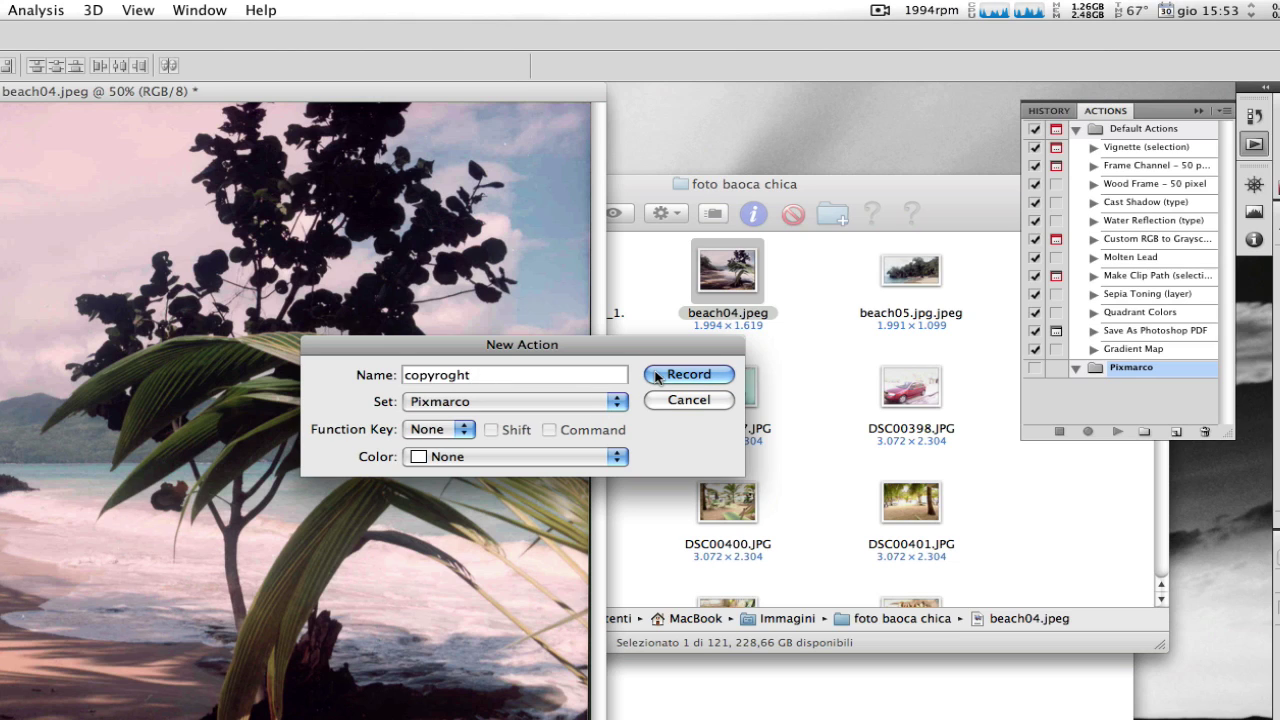
left_click(619, 458)
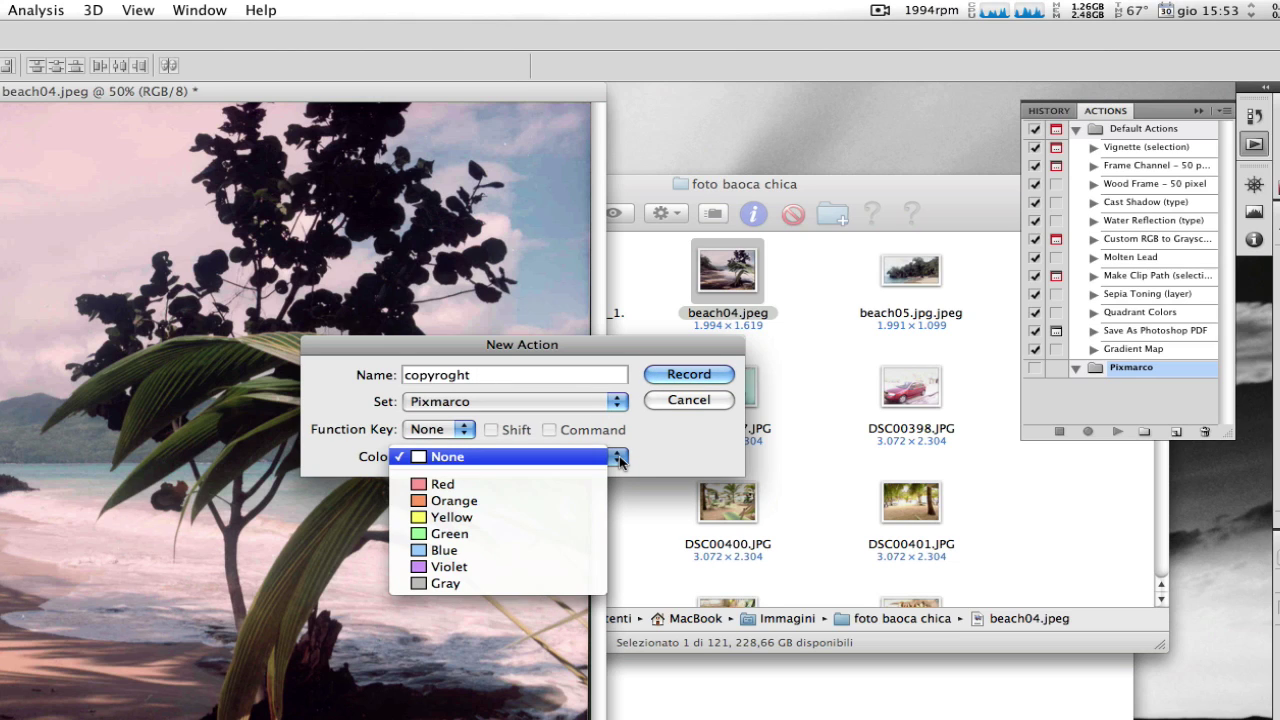
left_click(525, 502)
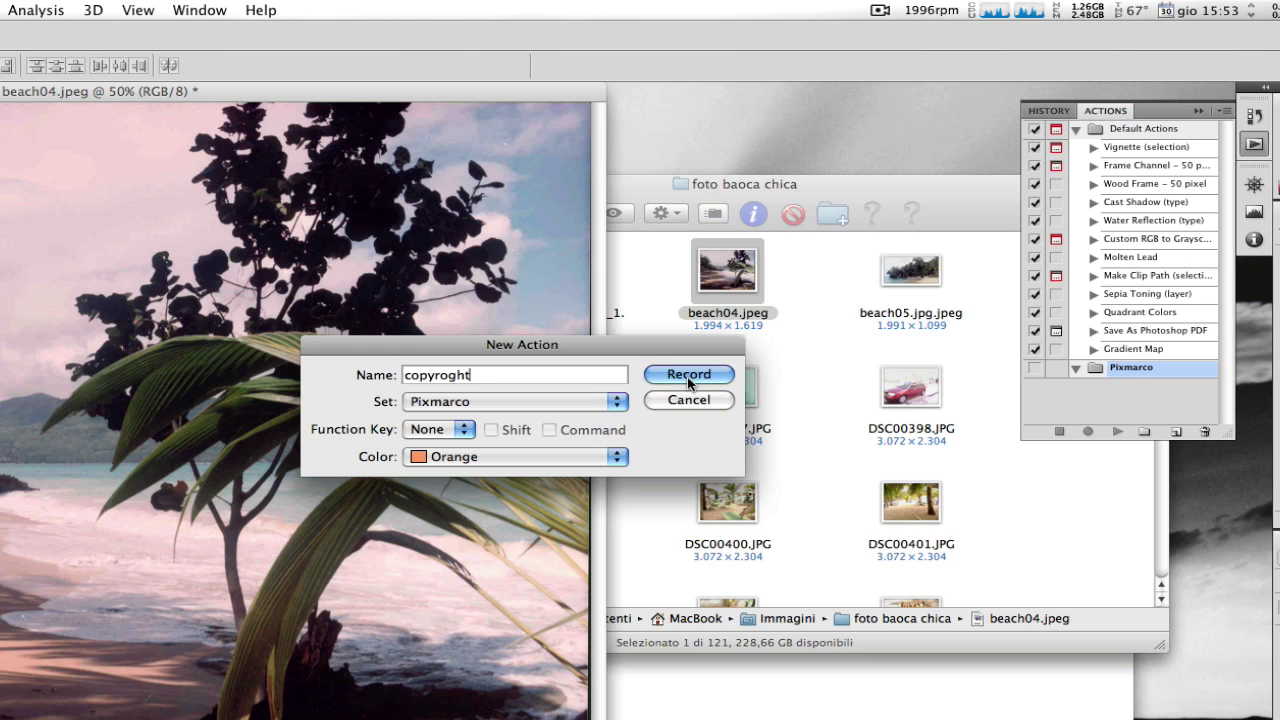
left_click(688, 375)
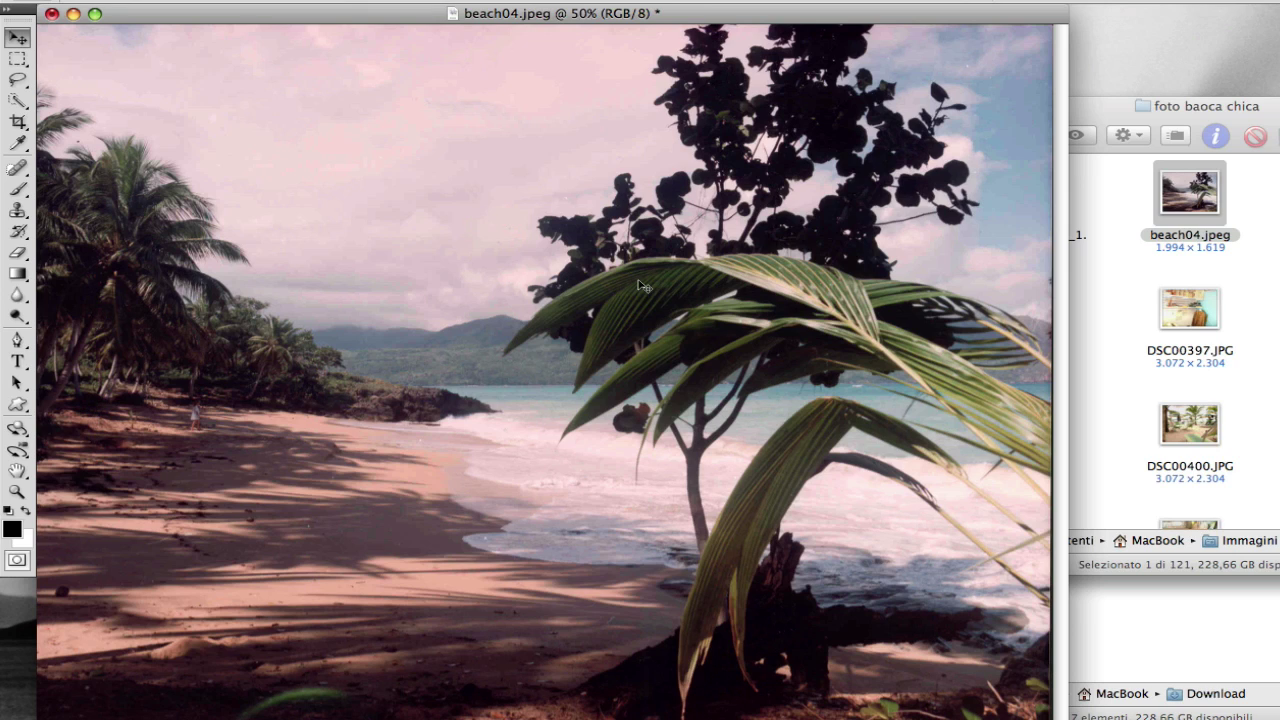
- Choose File > Place and pick copyright.psd from the Azioni-personali folder
left_click(165, 0)
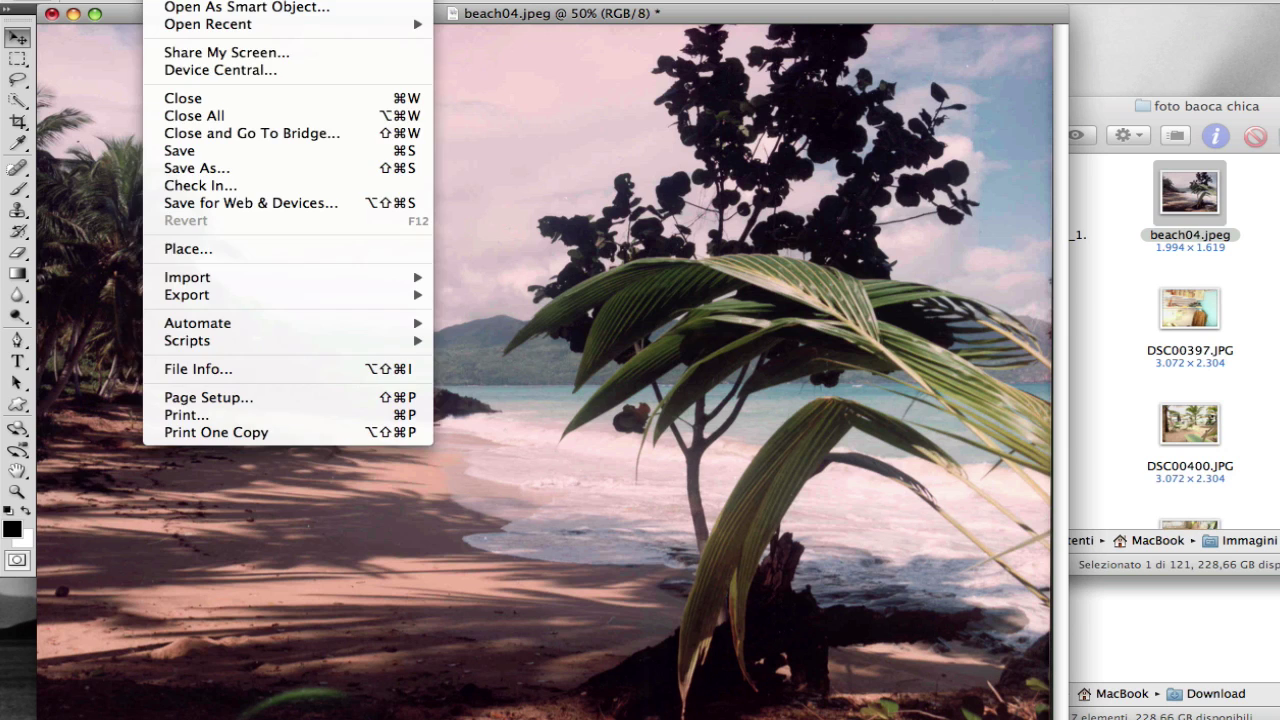
left_click(201, 249)
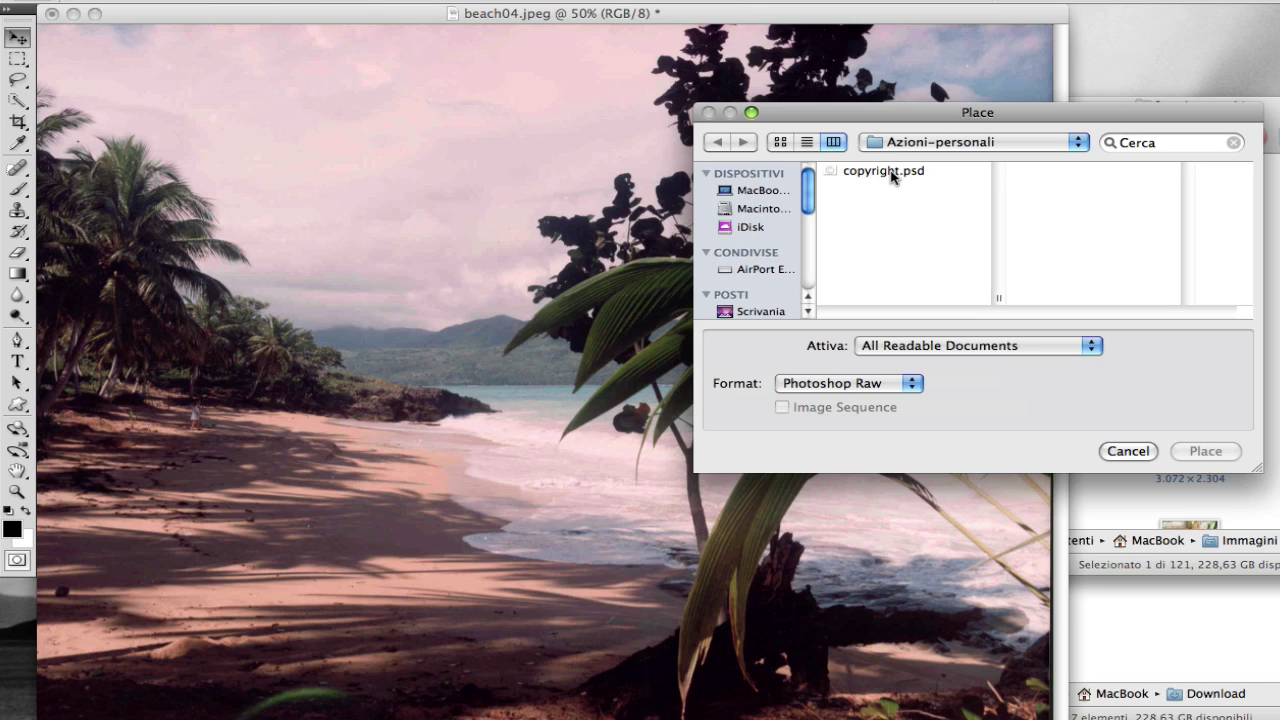
left_click(890, 172)
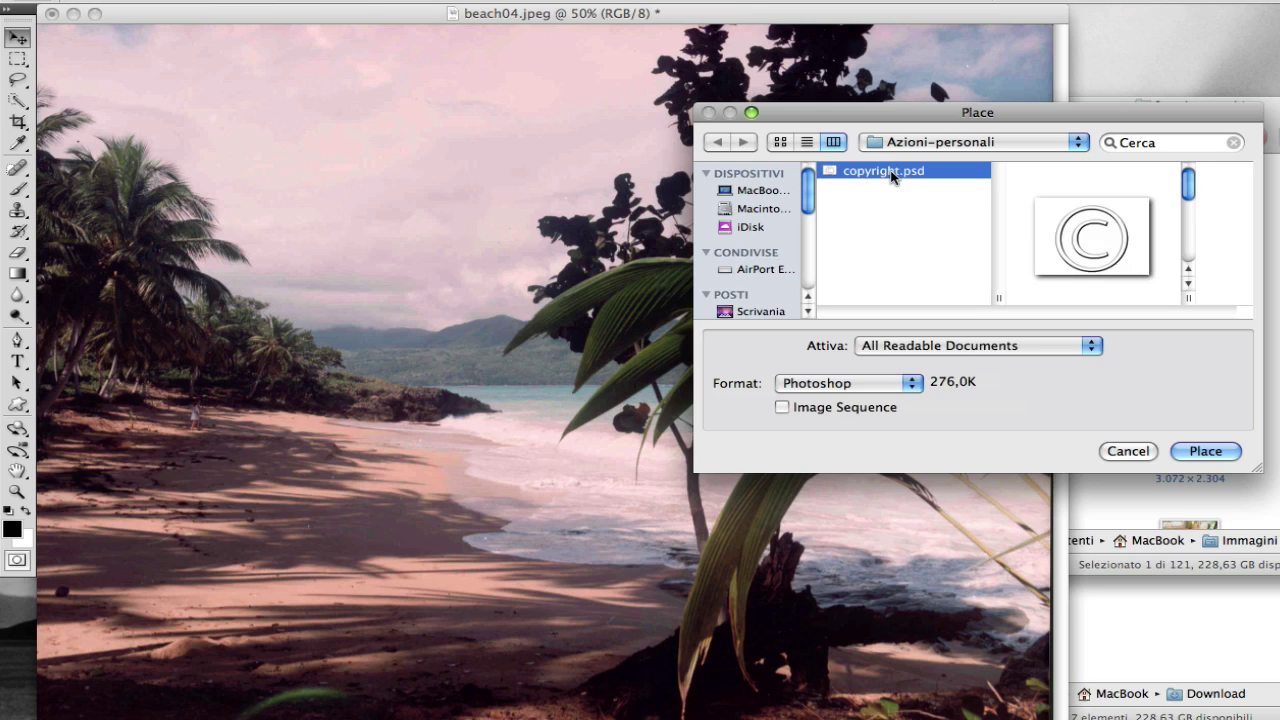
- Place the copyright graphic, shrink it, and move it over the left part of the beach
left_click(1205, 451)
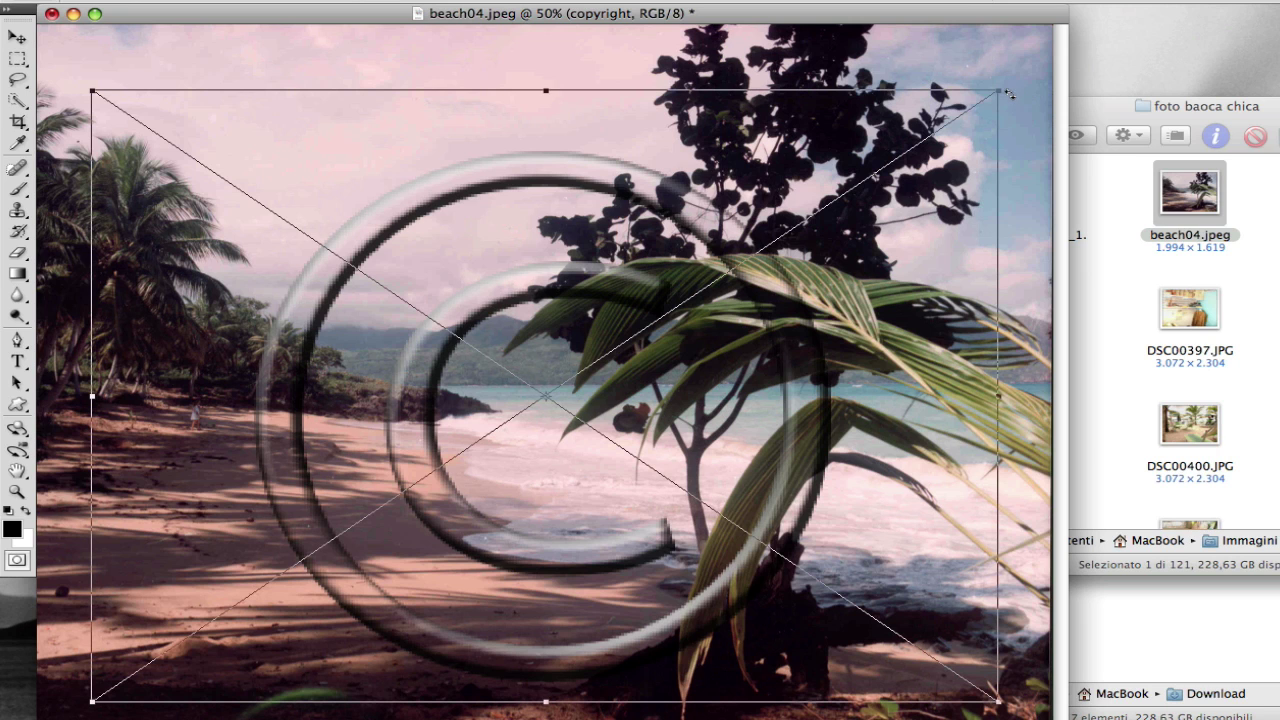
mouse_move(998, 90)
left_mouse_down()
mouse_move(763, 249)
mouse_move(817, 212)
left_mouse_up()
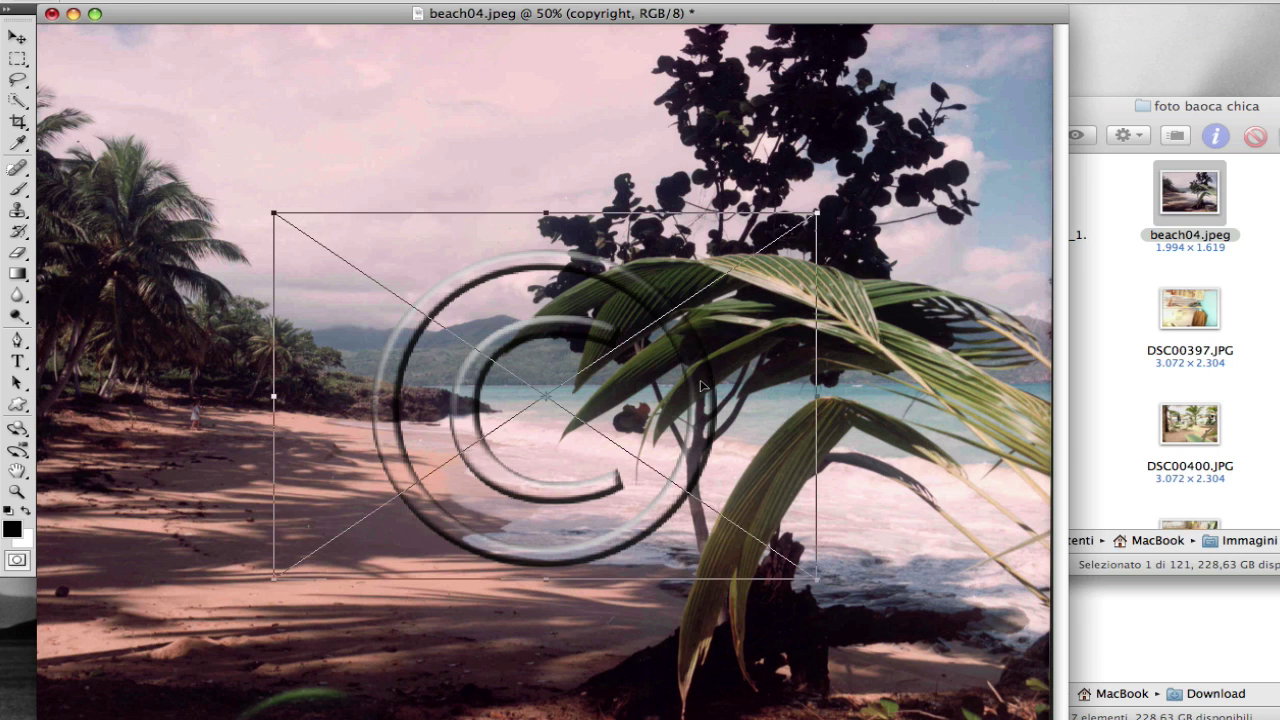
mouse_move(702, 385)
left_mouse_down()
mouse_move(548, 398)
mouse_move(546, 428)
left_mouse_up()
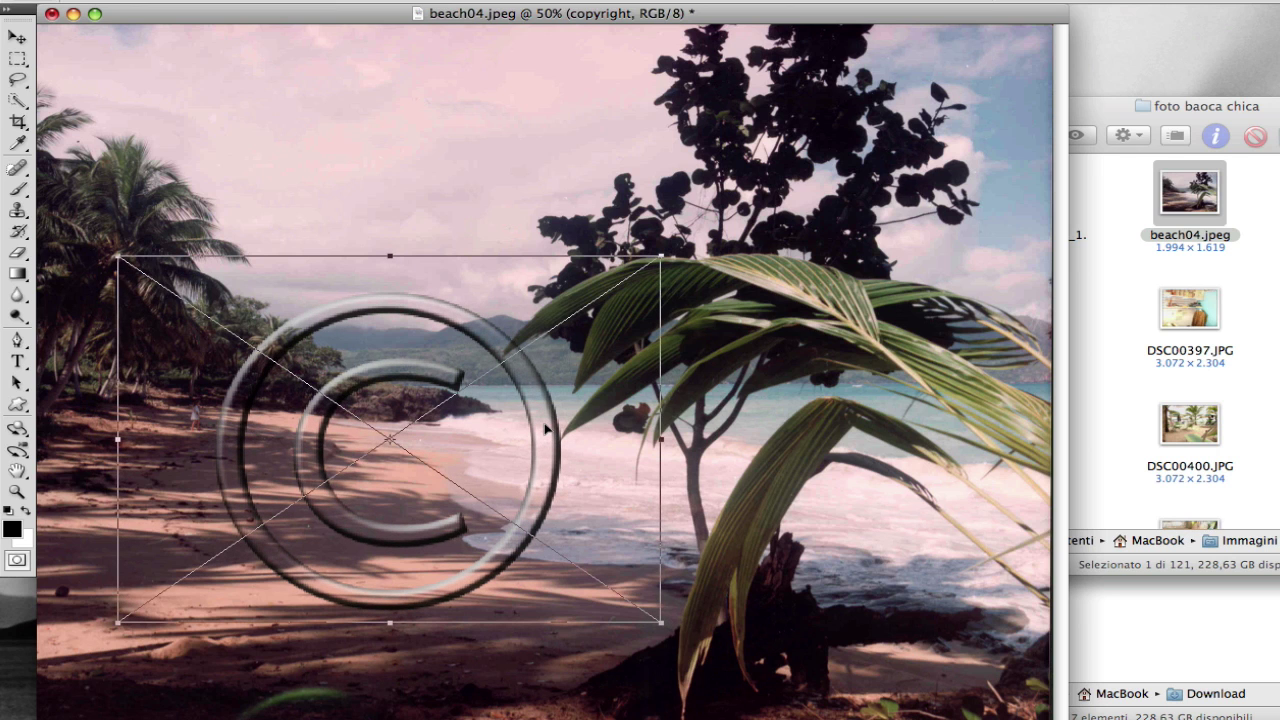
key("Return")
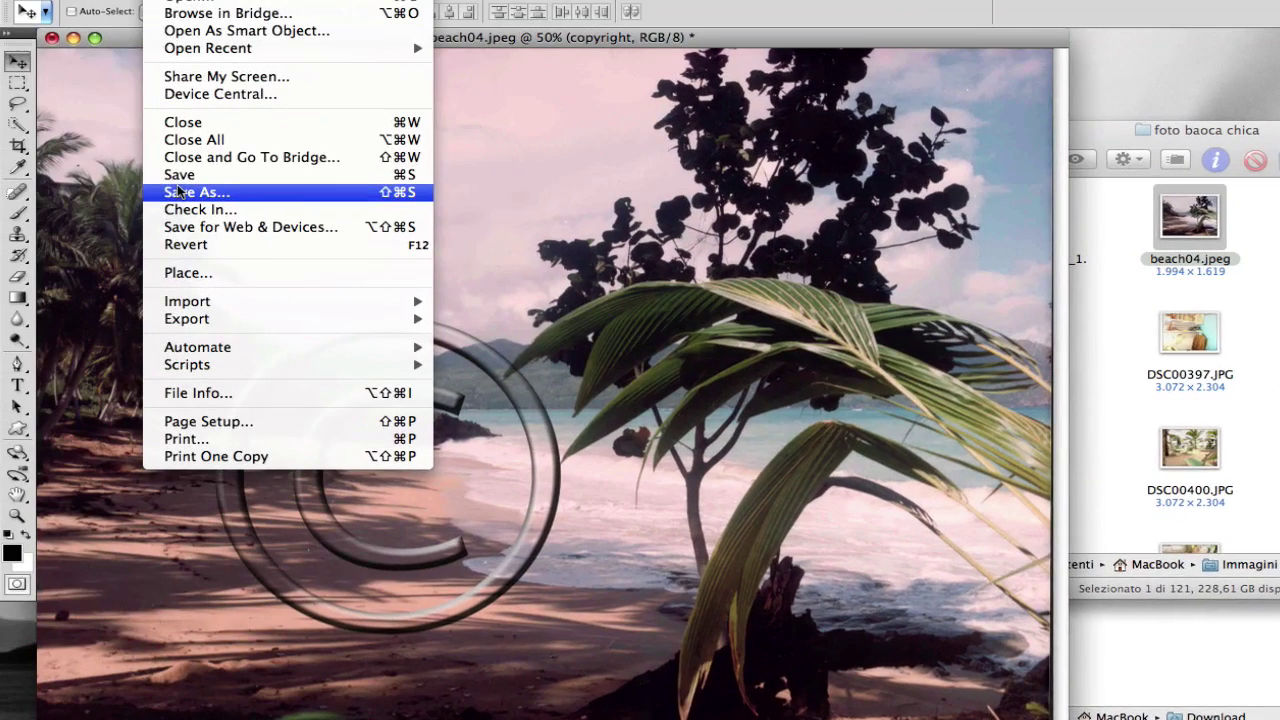
left_click(181, 177)
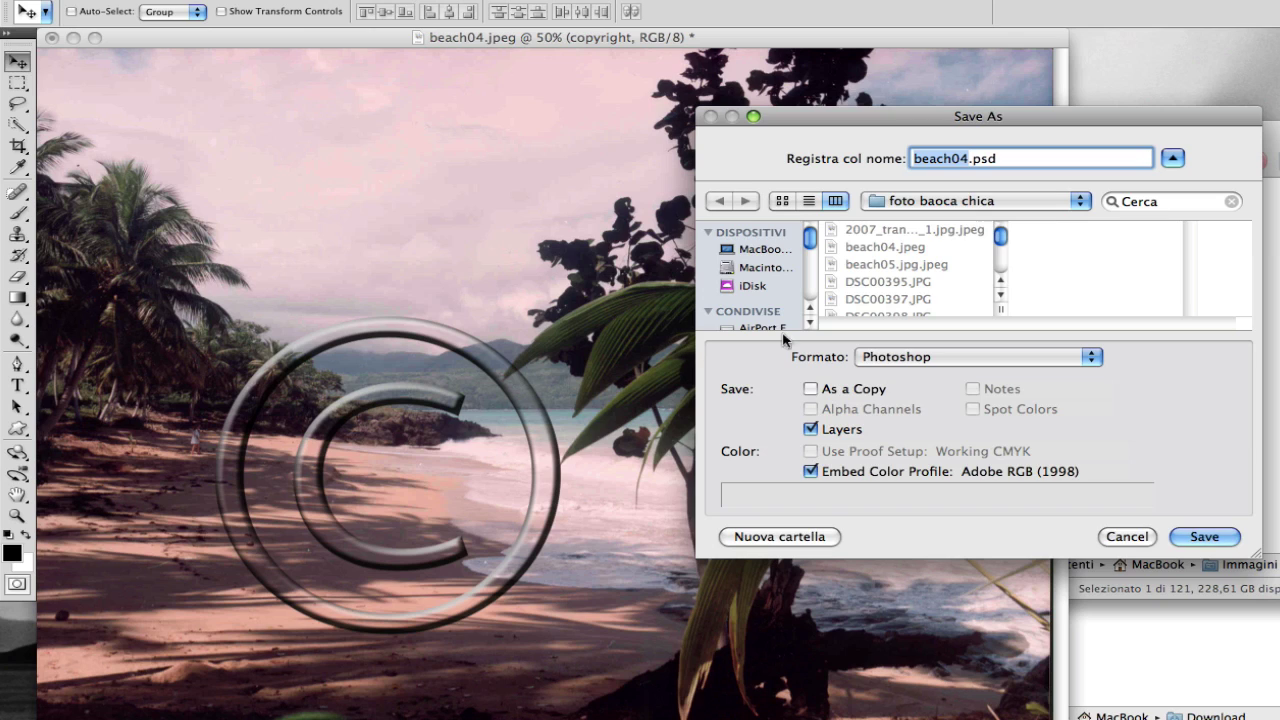
- Save the image as JPEG named 'immagine_copyright' in the Download folder
left_click(966, 163)
type("_")
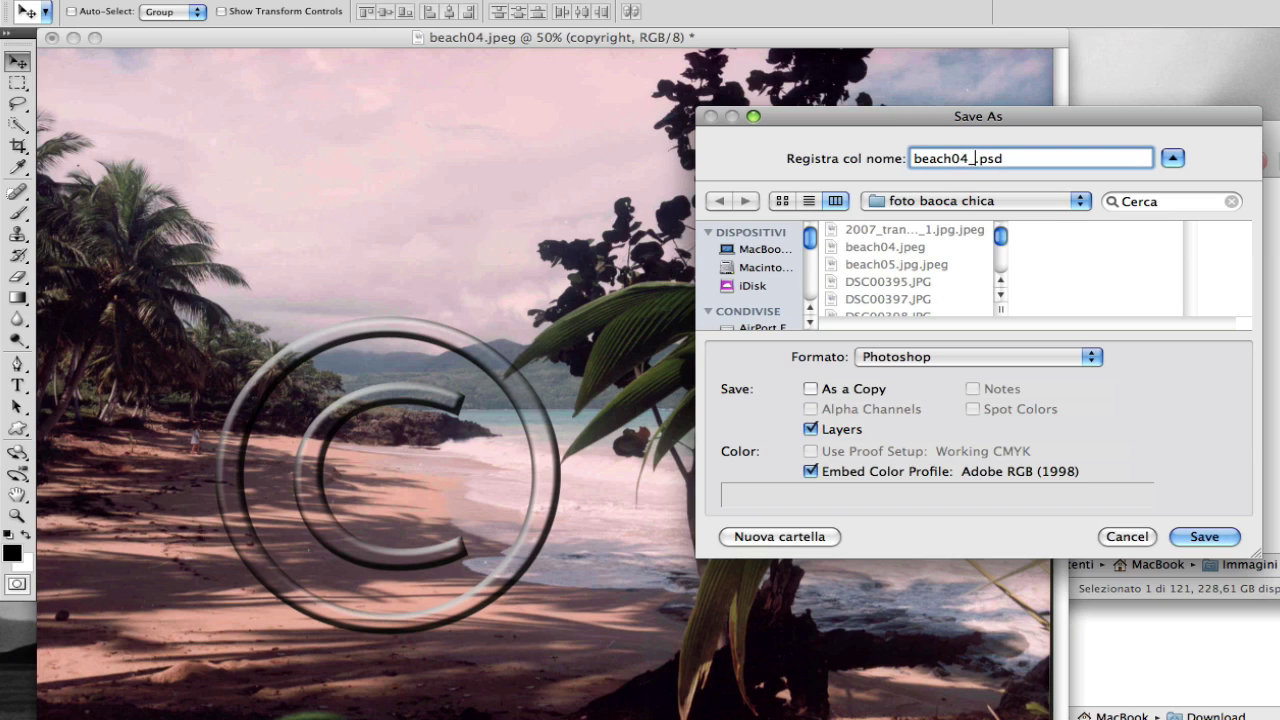
type("cop")
type("y")
key("BackSpace")
key("BackSpace")
key("BackSpace")
key("BackSpace")
key("BackSpace")
key("BackSpace")
key("BackSpace")
key("BackSpace")
type("i")
type("mmagine")
type("_cop")
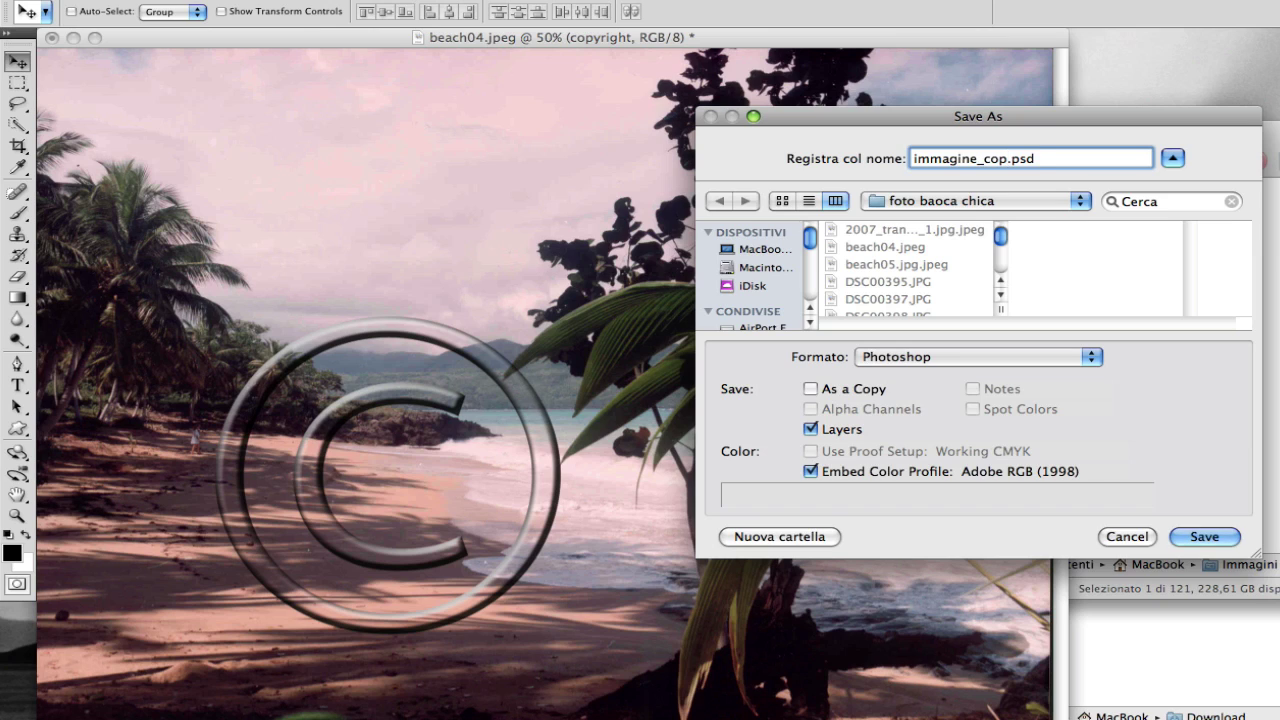
type("yrig")
type("ht")
left_click(1043, 357)
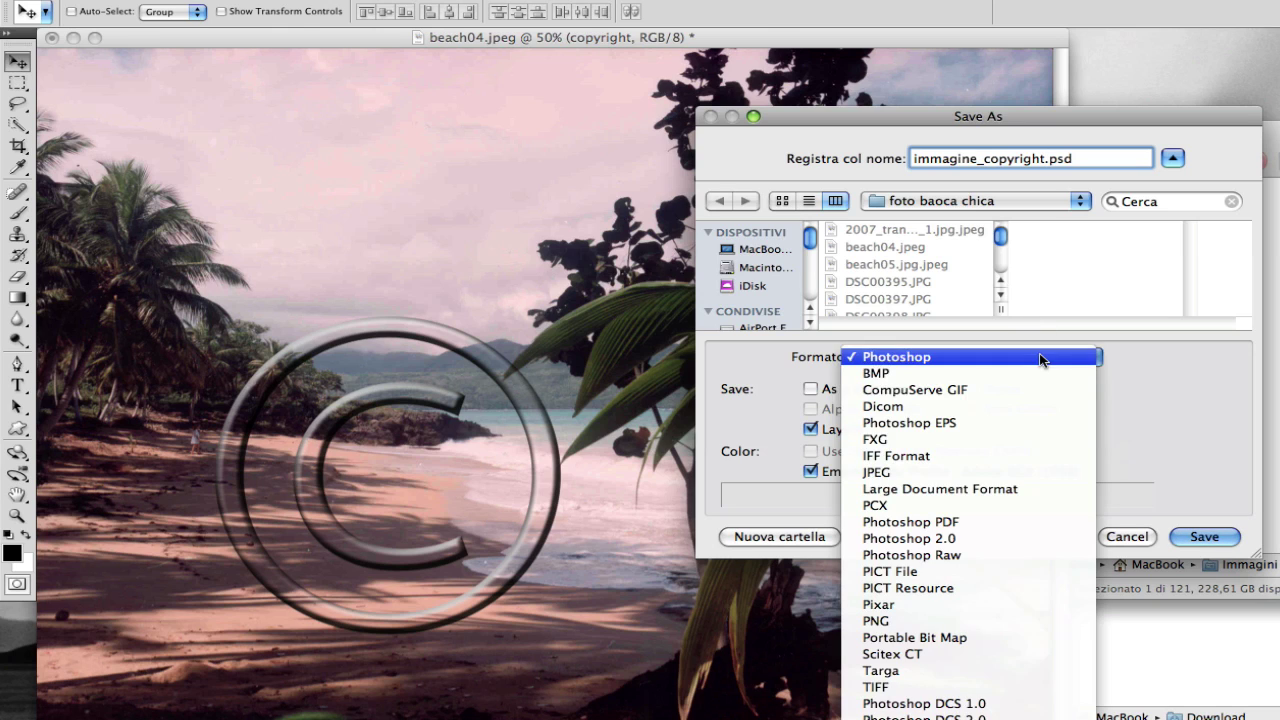
left_click(898, 473)
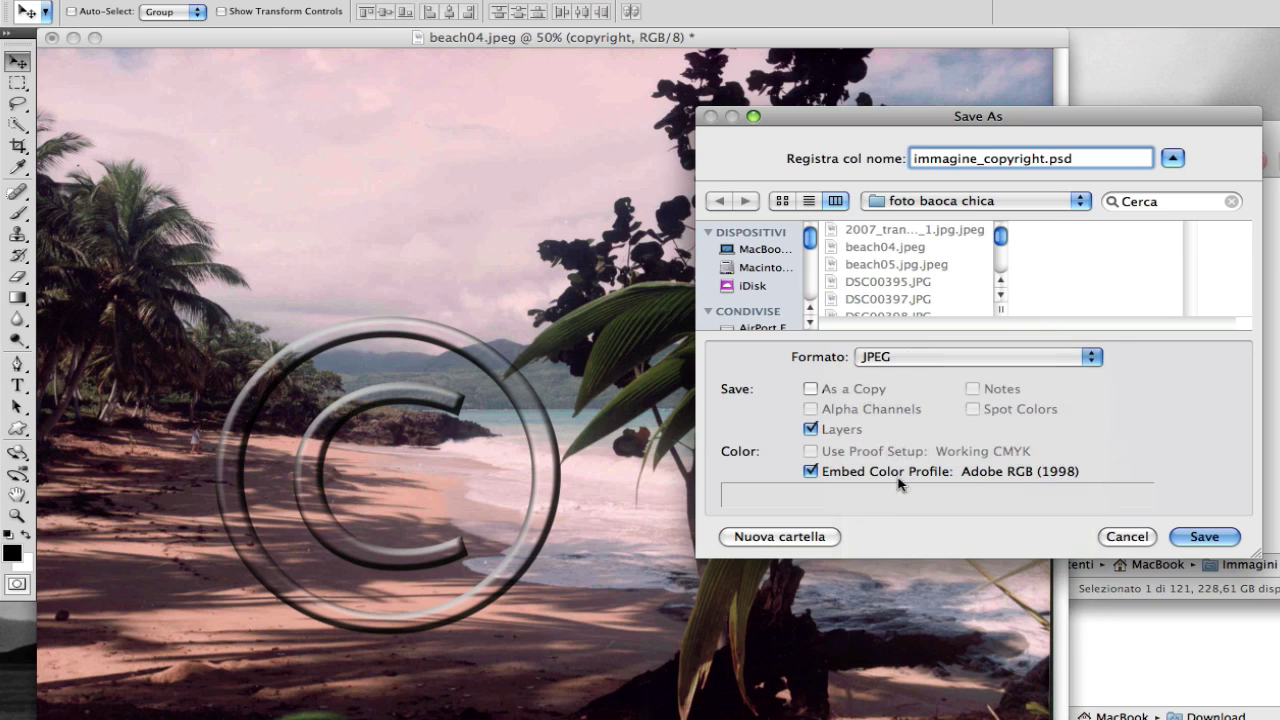
left_click(811, 319)
left_click_drag(811, 319, 811, 319)
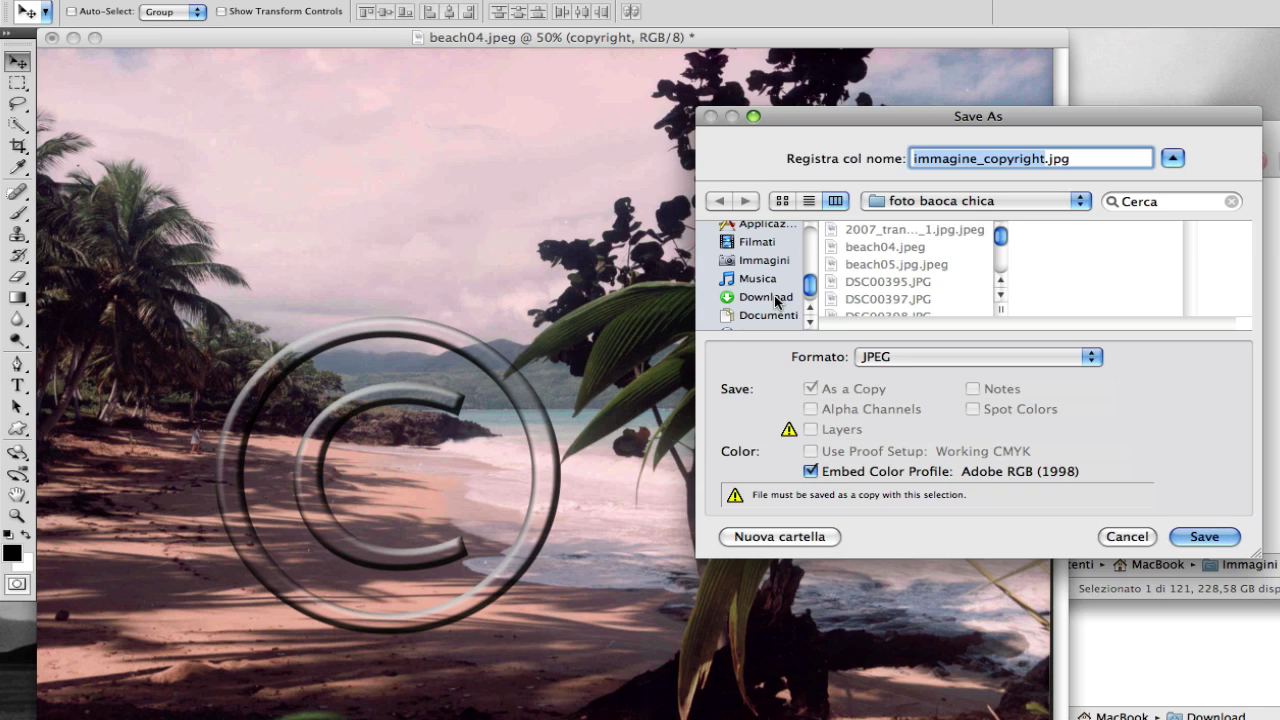
left_click(767, 297)
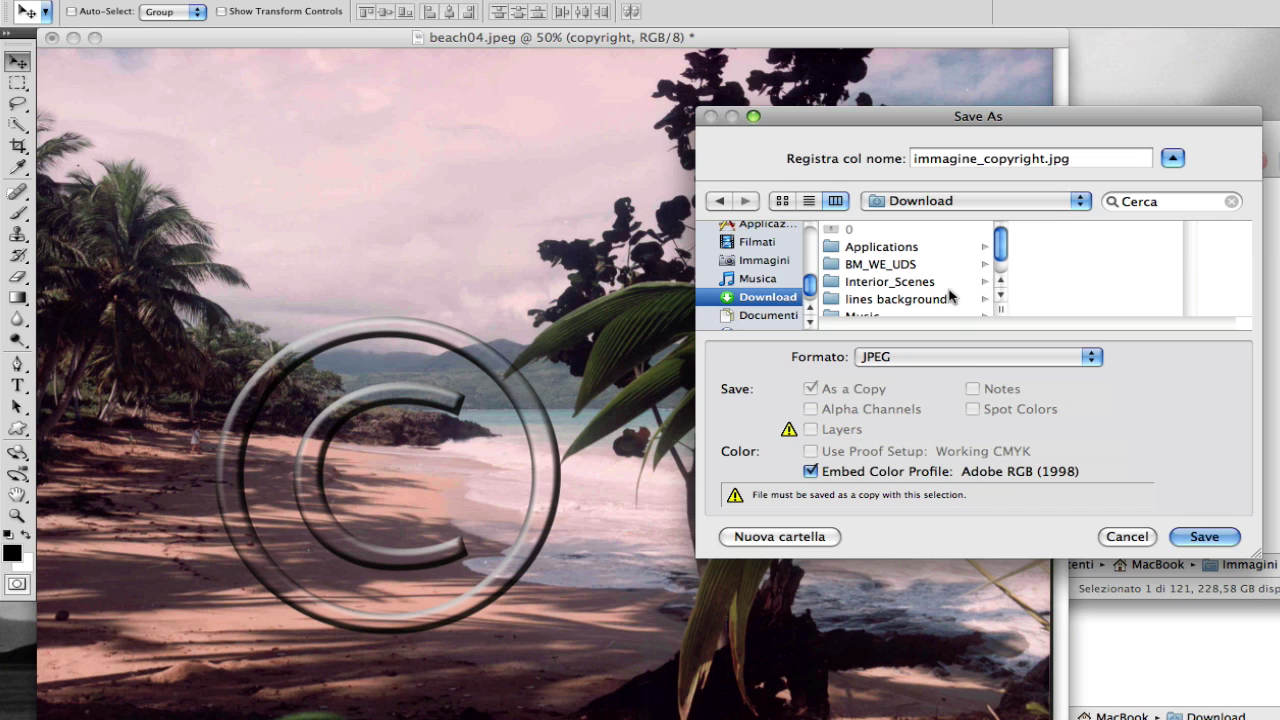
left_click(1205, 536)
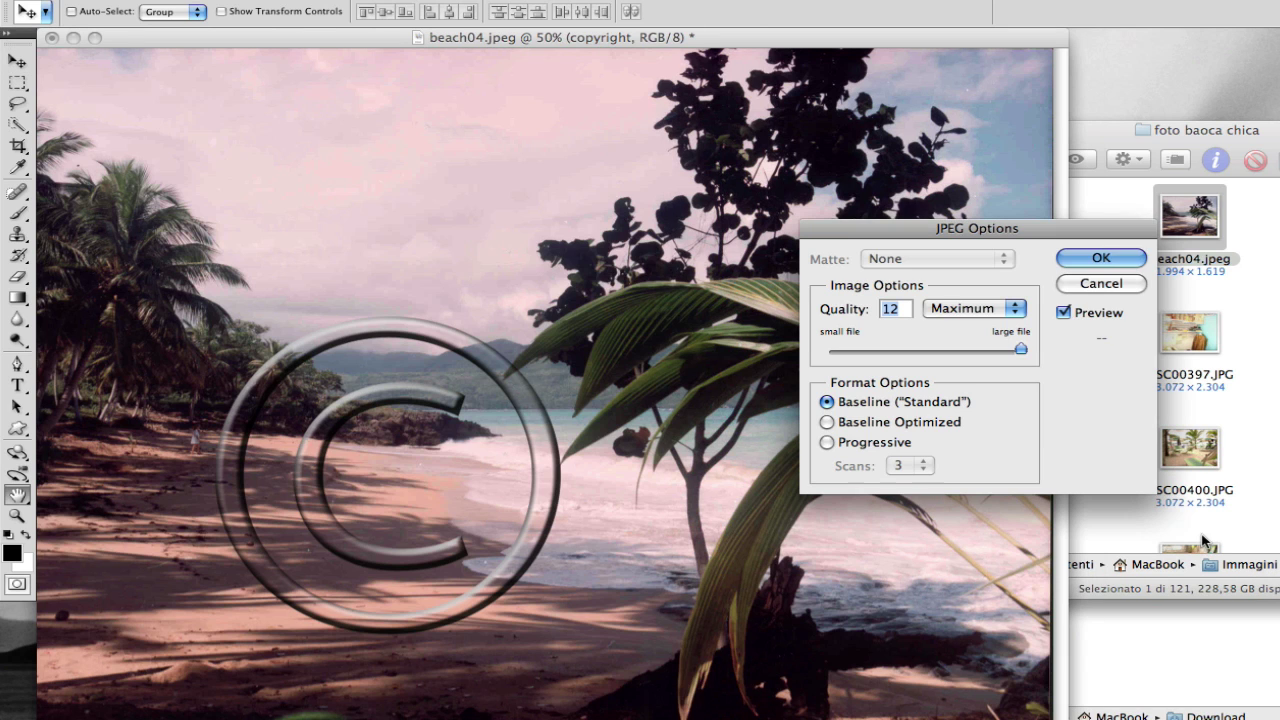
- Accept the JPEG quality settings, then close beach04.jpeg without saving changes
left_click(1100, 258)
key("v")
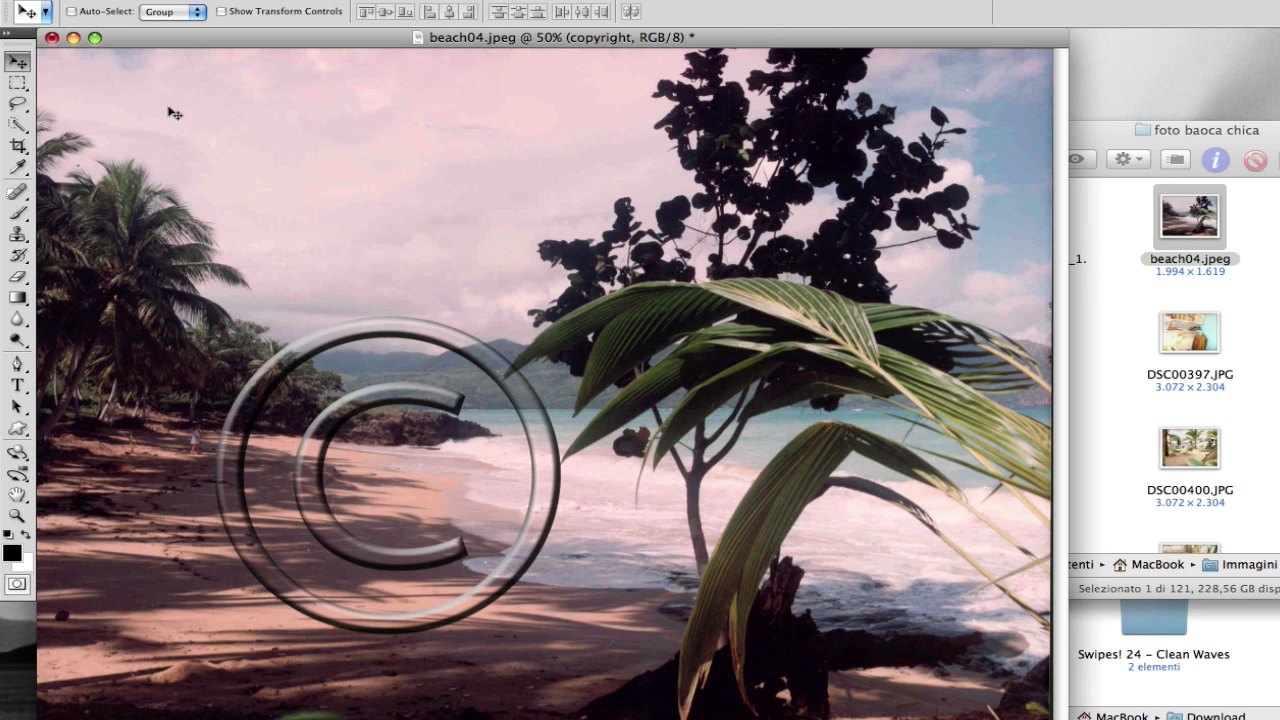
left_click(165, 2)
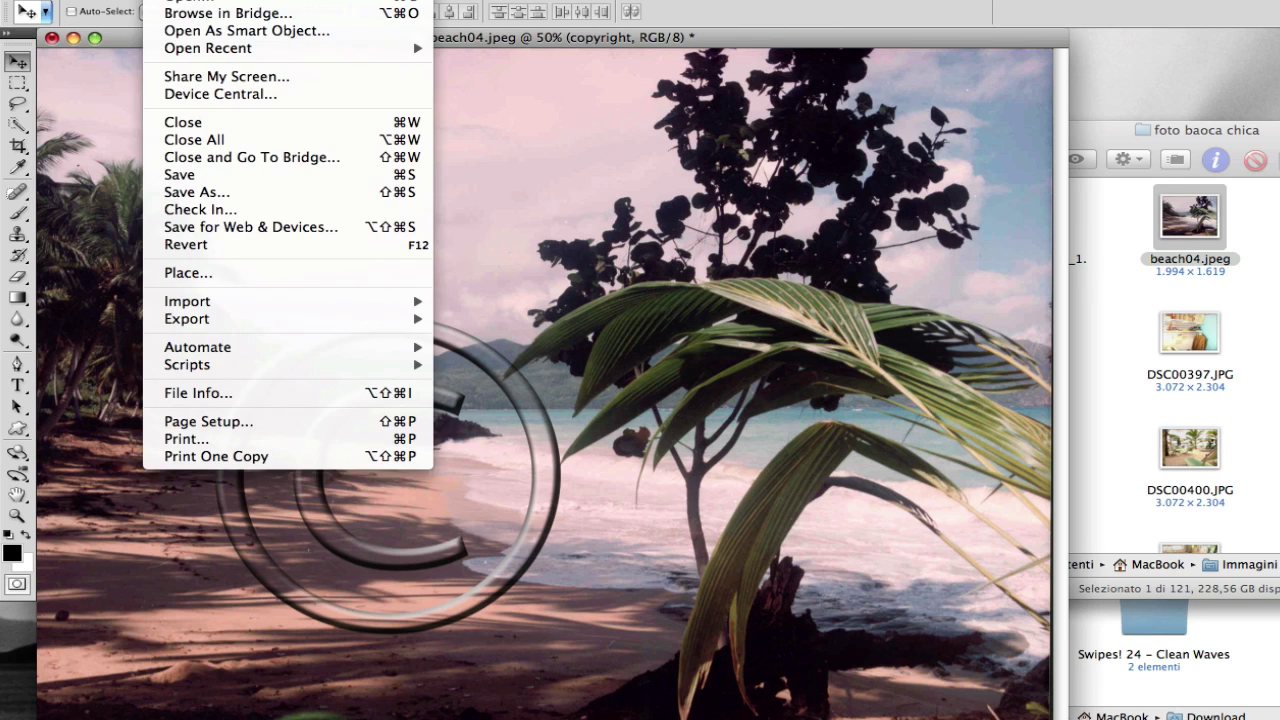
left_click(213, 124)
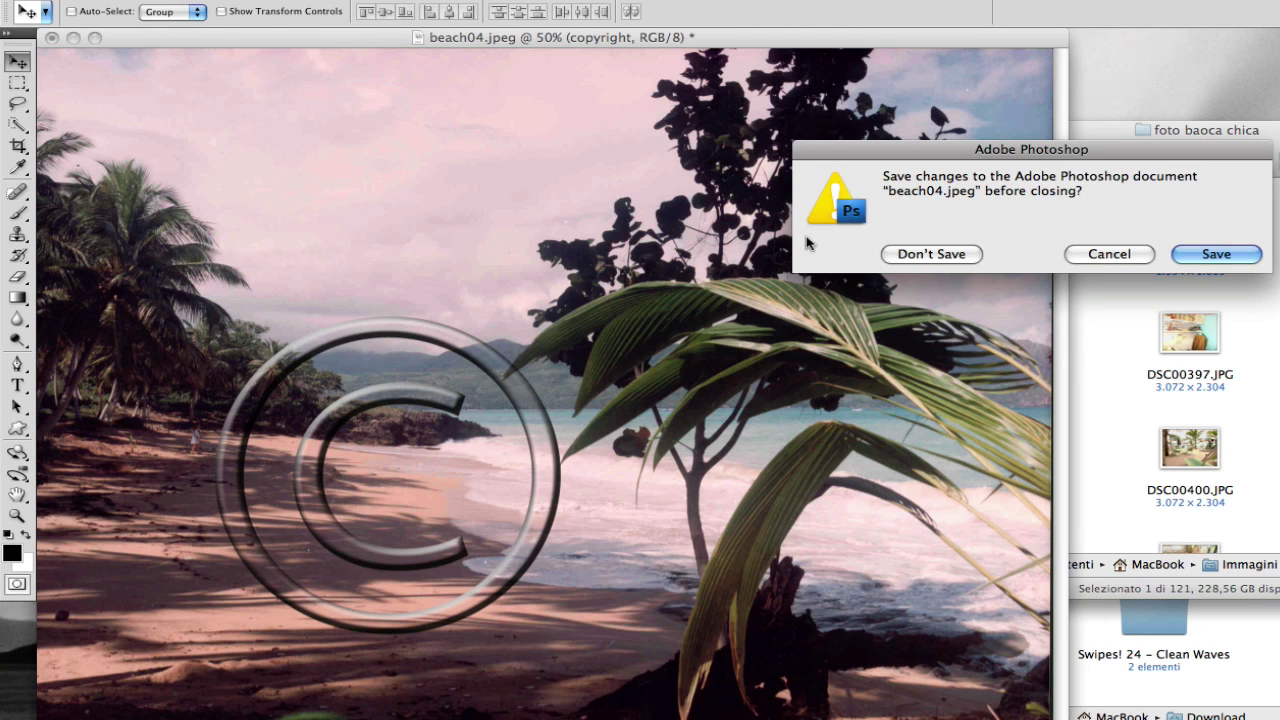
left_click(922, 255)
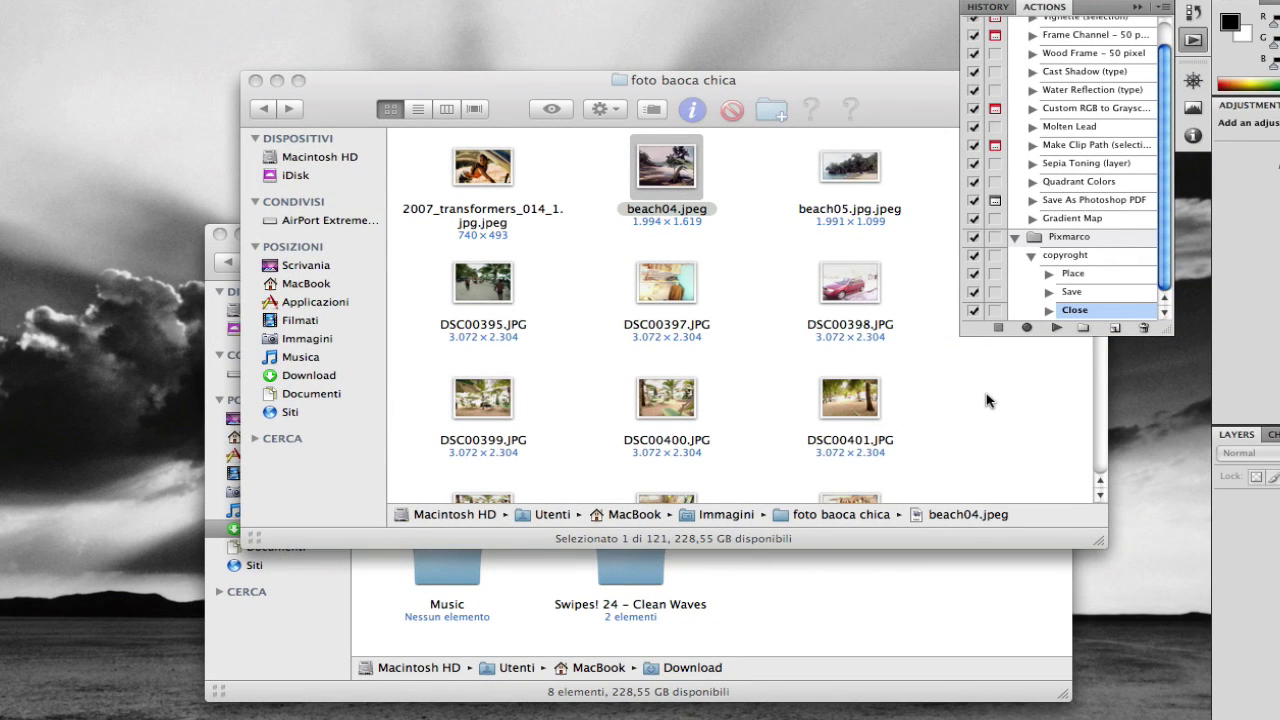
- Quick Look immagine_copyright.jpg in Download, delete it, and return to foto baoca chica
left_click(817, 622)
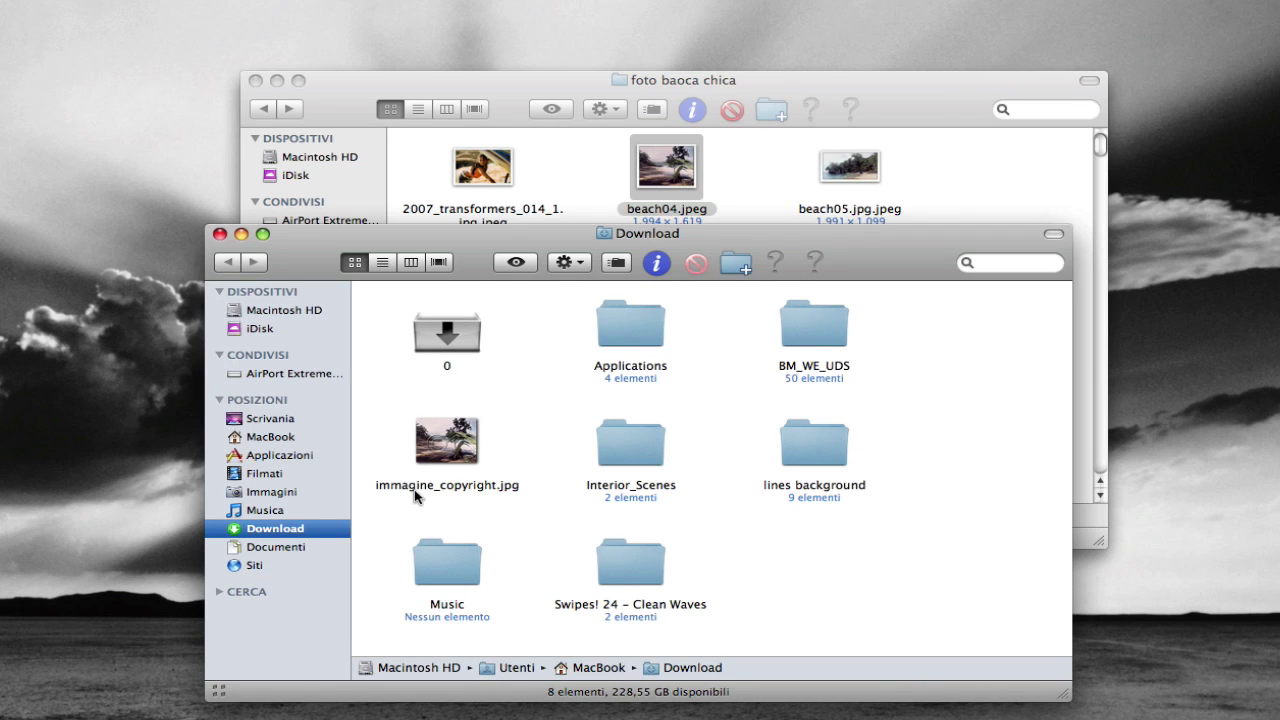
left_click(455, 455)
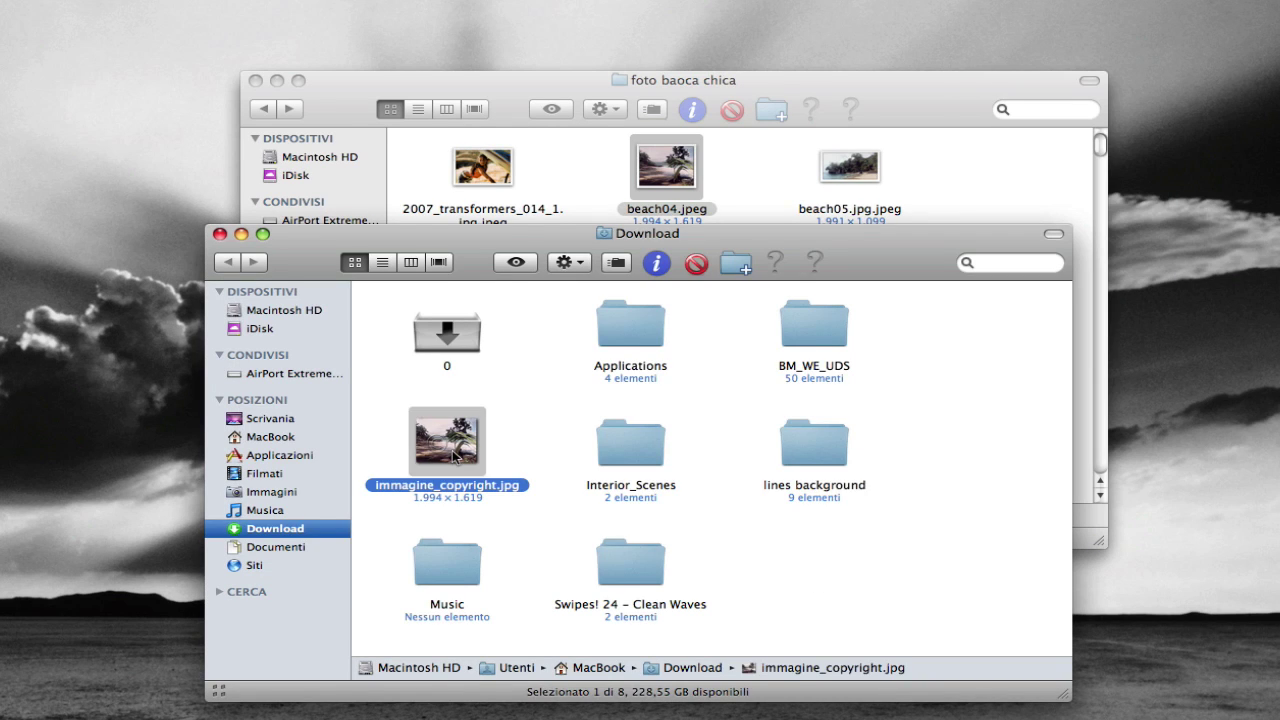
key("space")
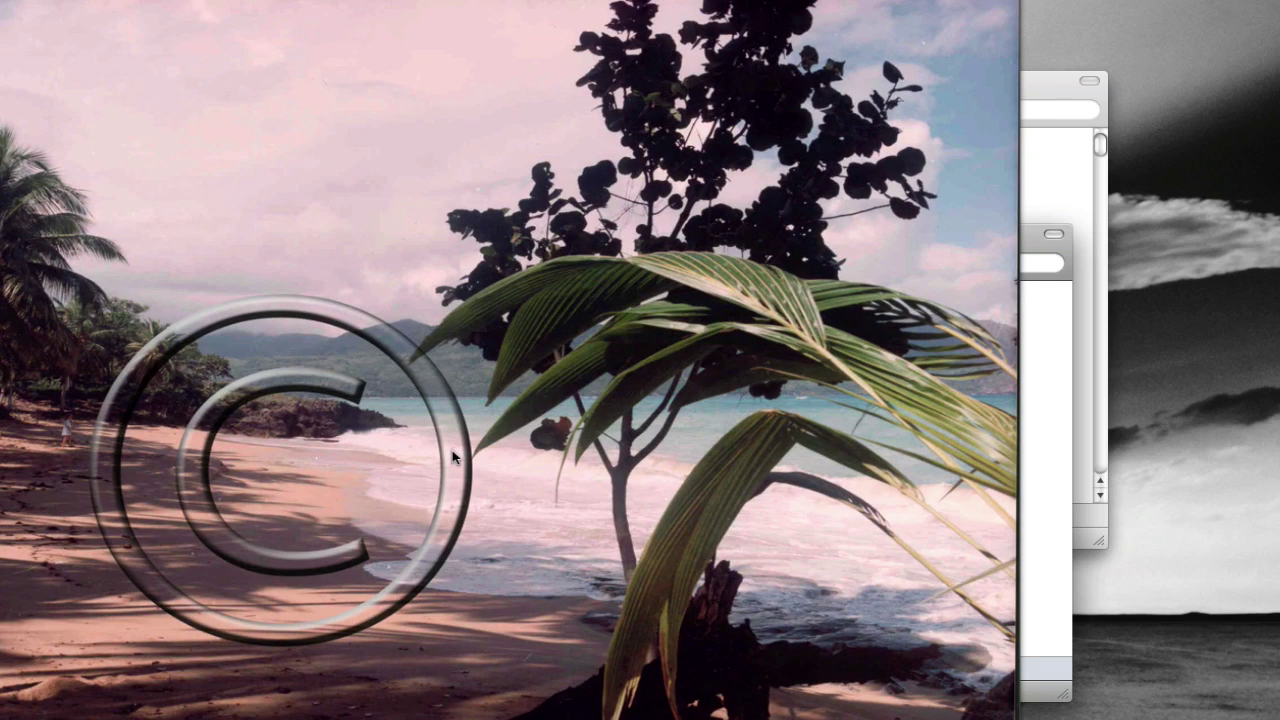
key("space")
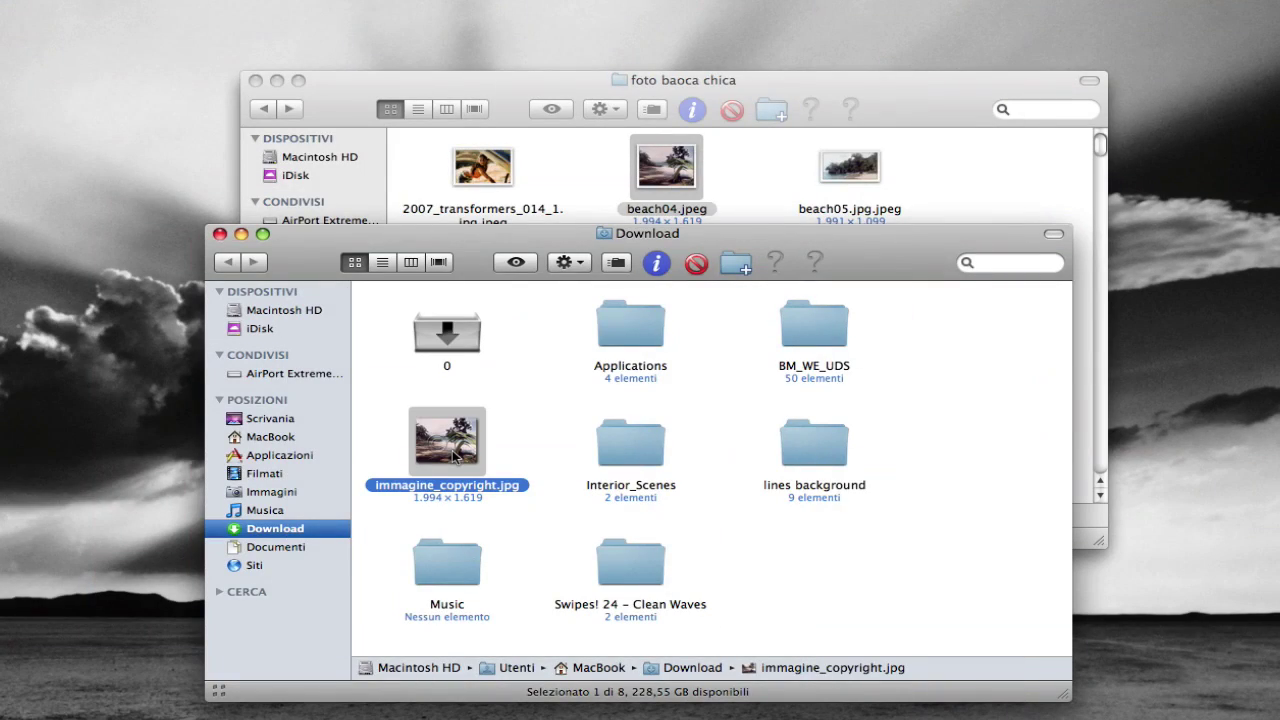
left_click(696, 263)
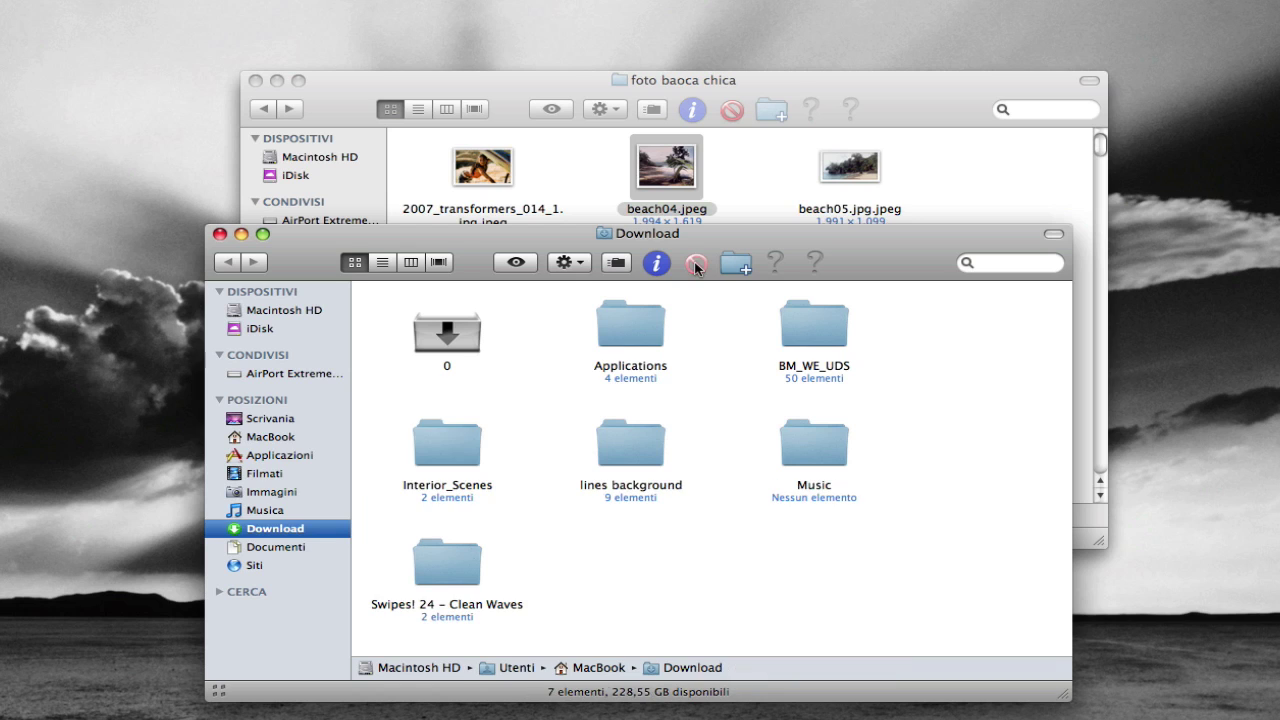
left_click(757, 195)
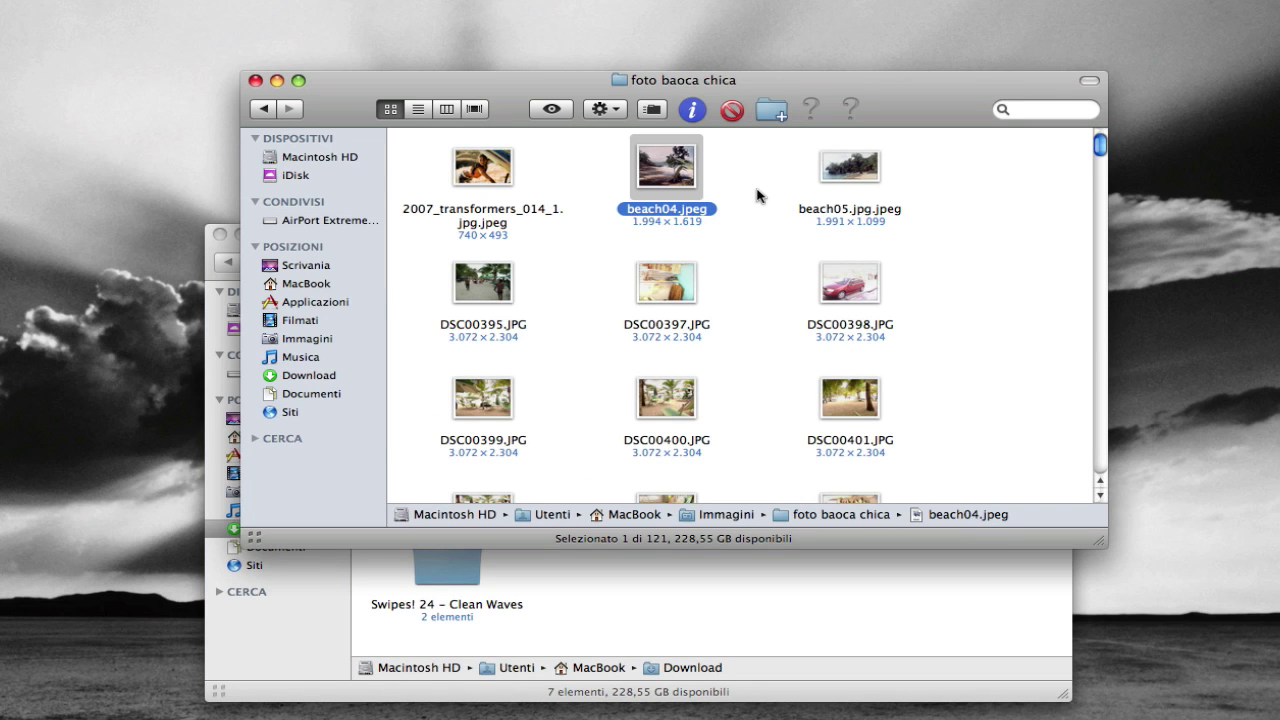
- Open beach05.jpg.jpeg in Photoshop with an assigned profile and play the copyroght action
right_click(850, 163)
mouse_move(900, 186)
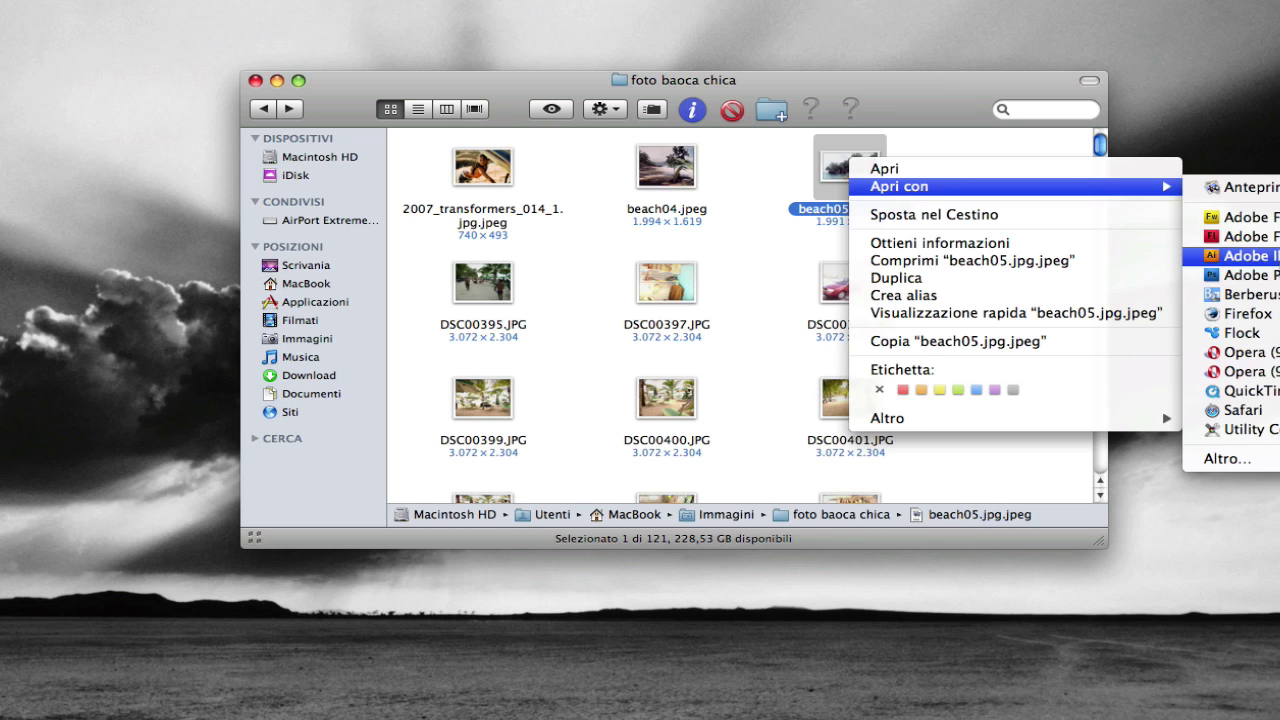
left_click(1245, 275)
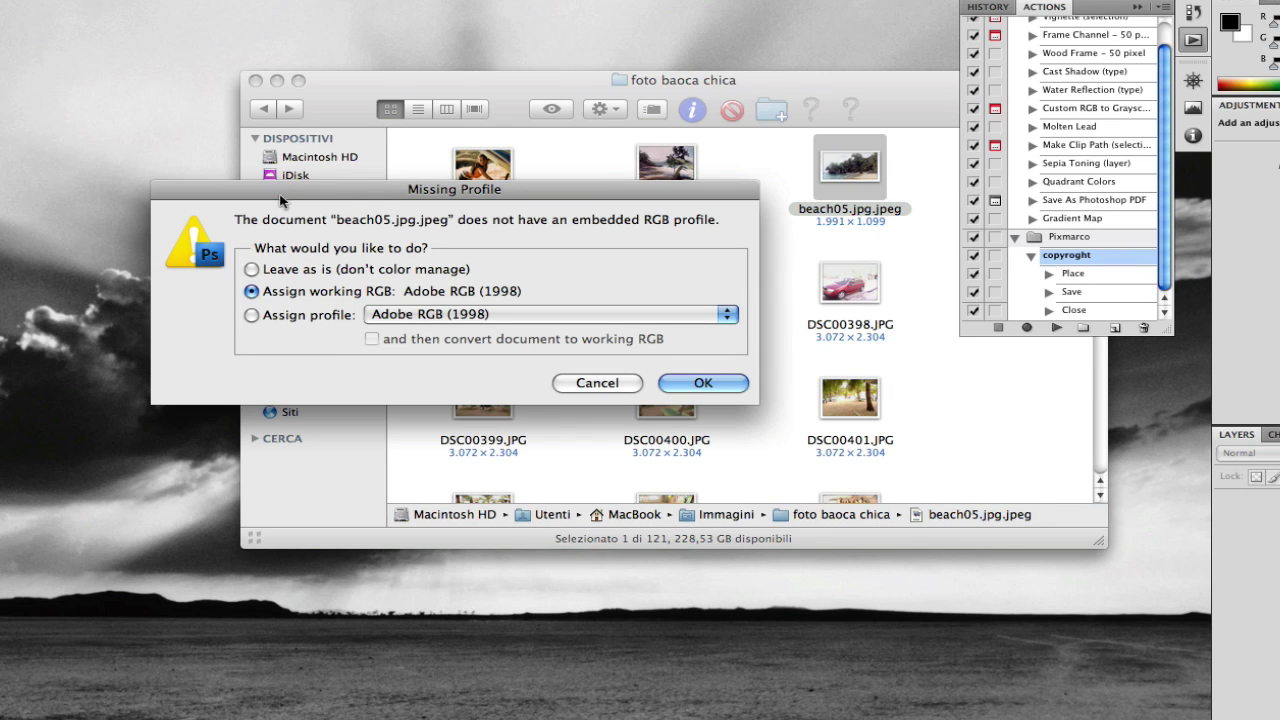
left_click(308, 316)
left_click(731, 390)
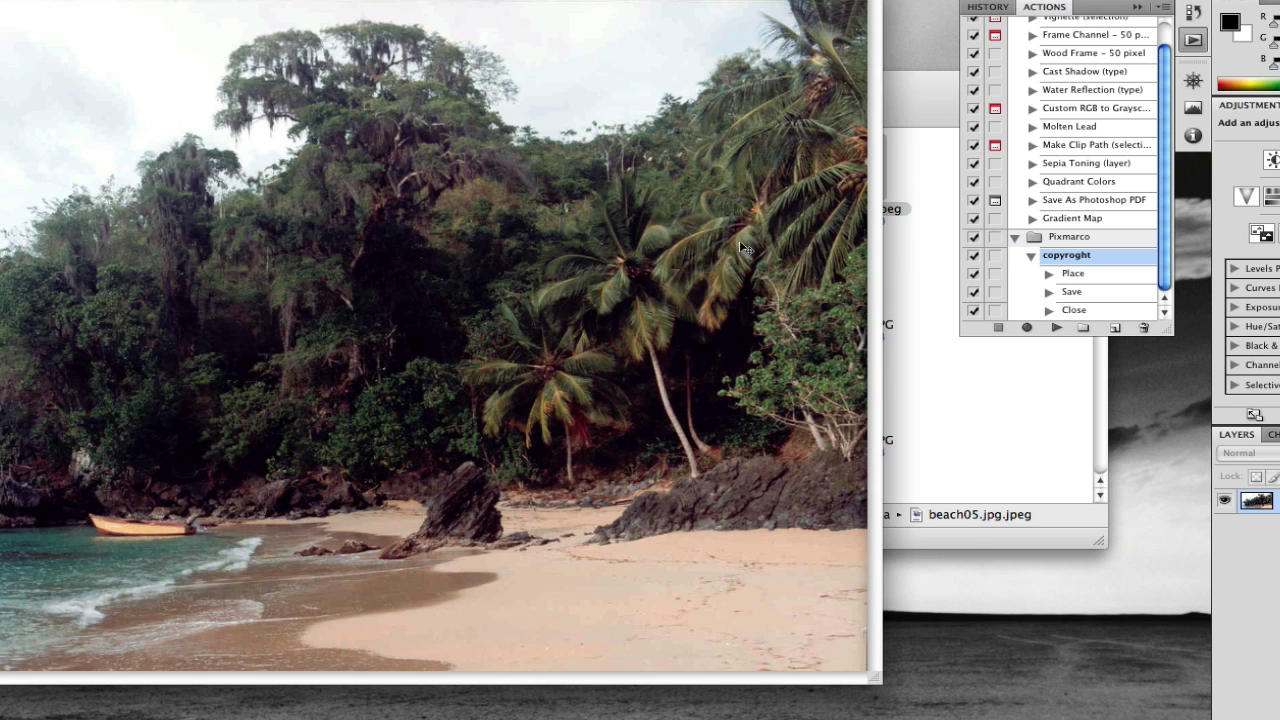
left_click(1057, 329)
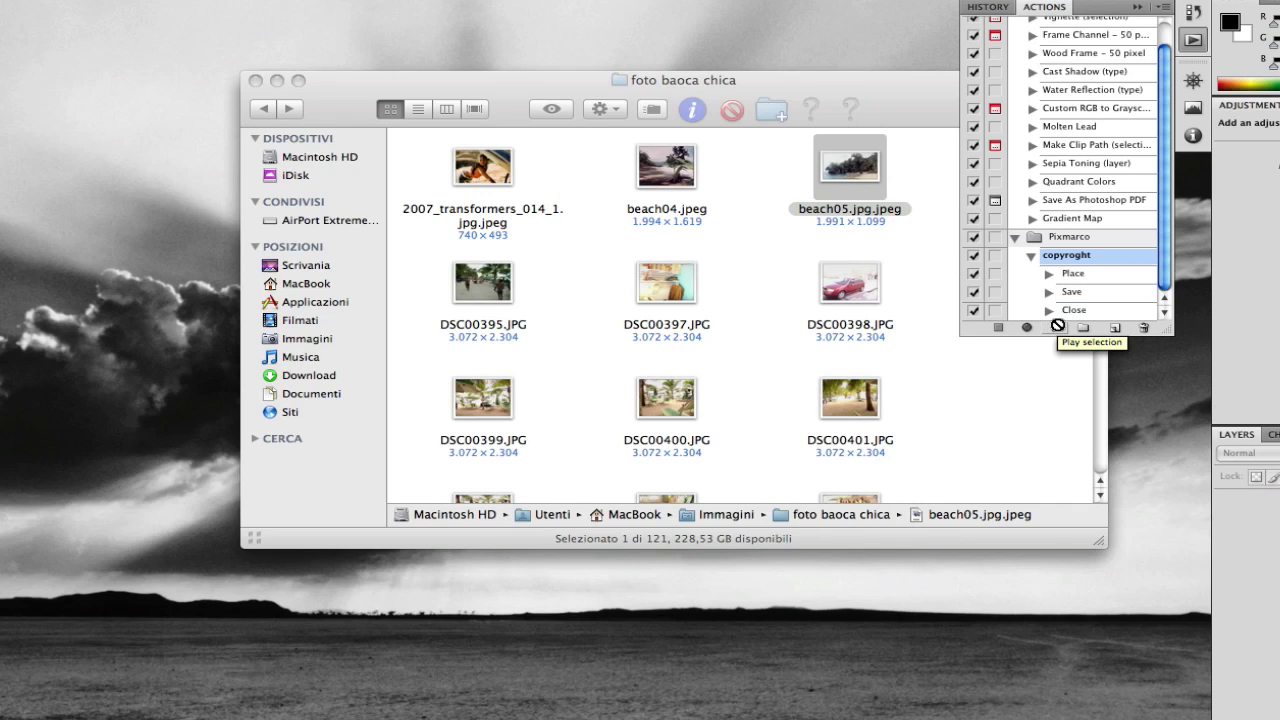
left_click(1005, 441)
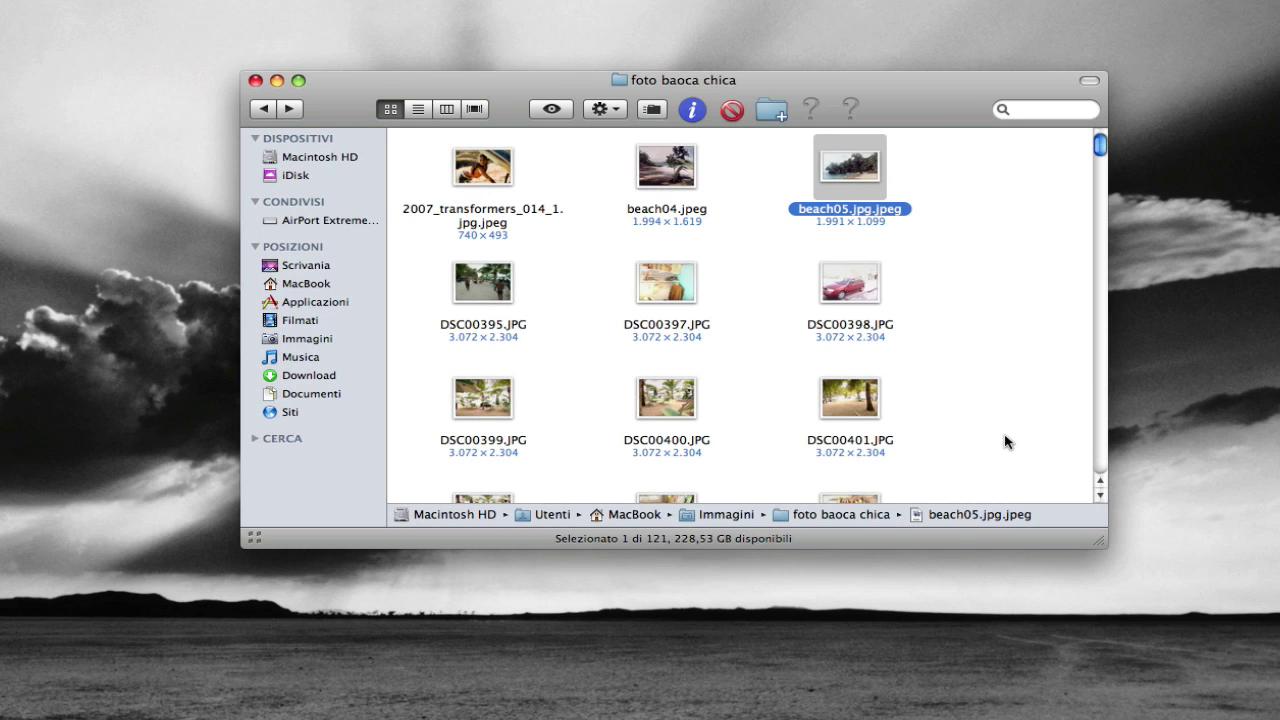
- Preview the new immagine_copyright.jpg full screen, then delete it from Download
key("super+n")
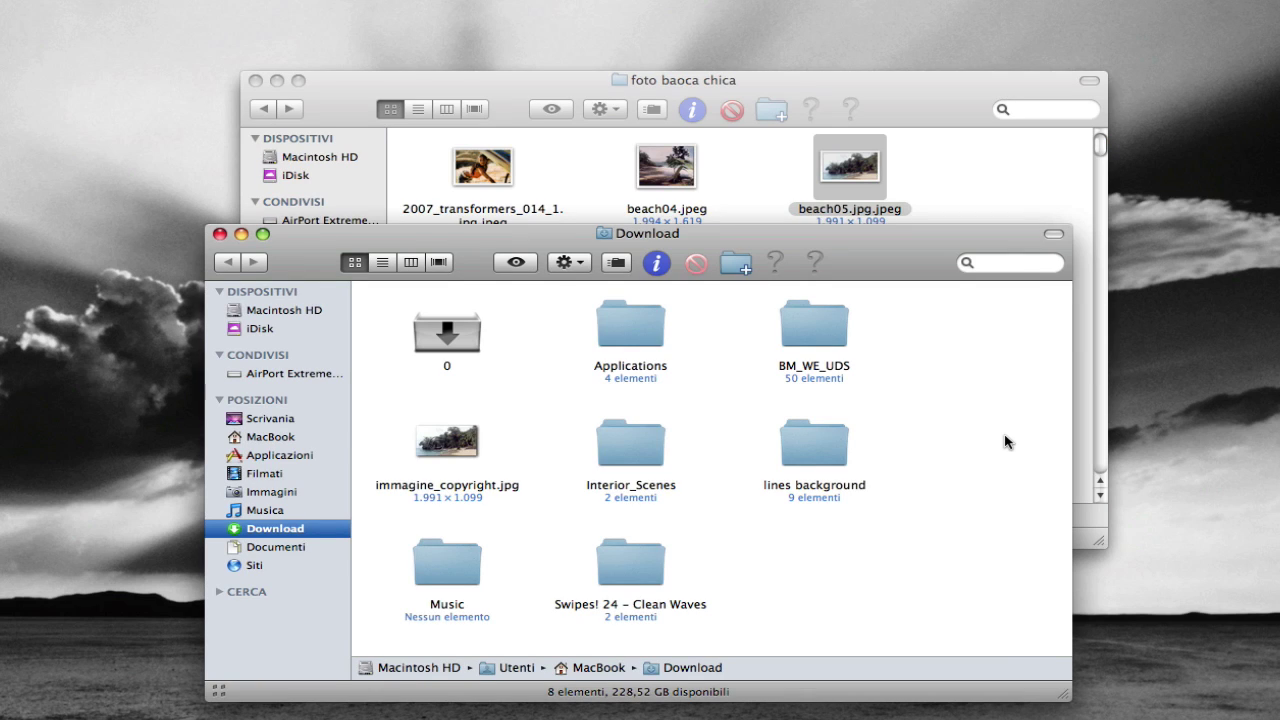
left_click(449, 445)
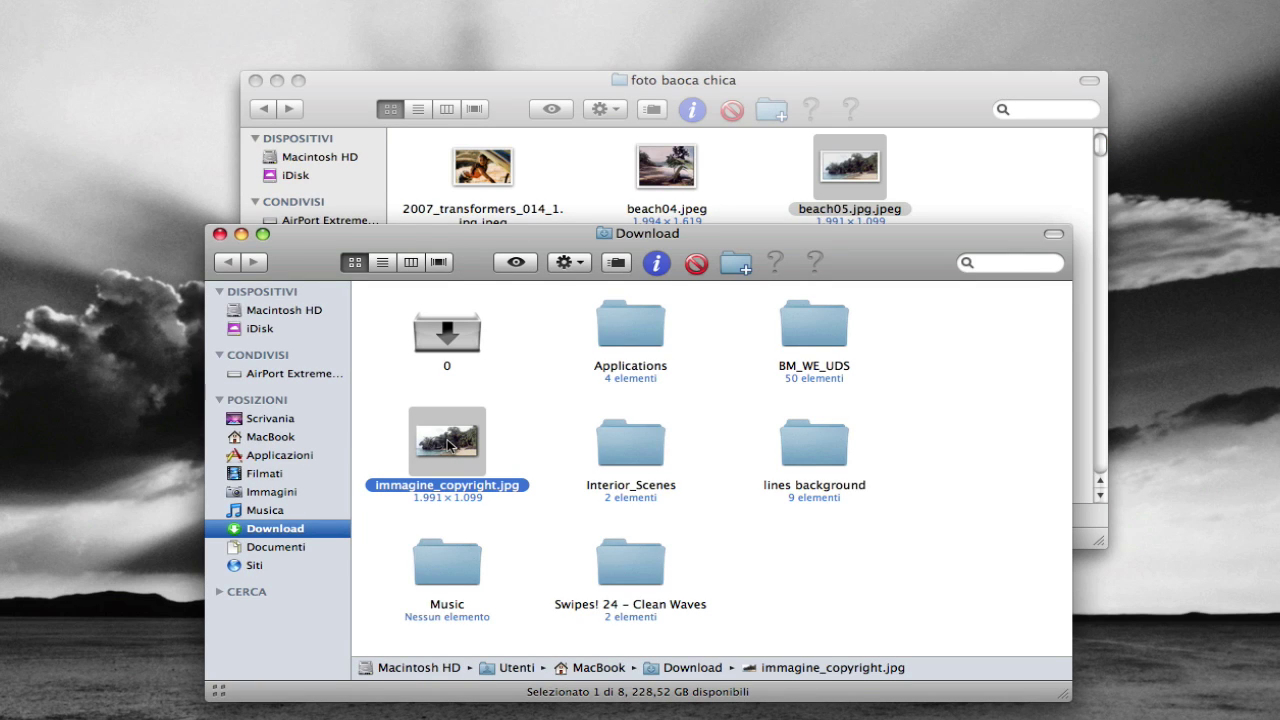
key("alt+space")
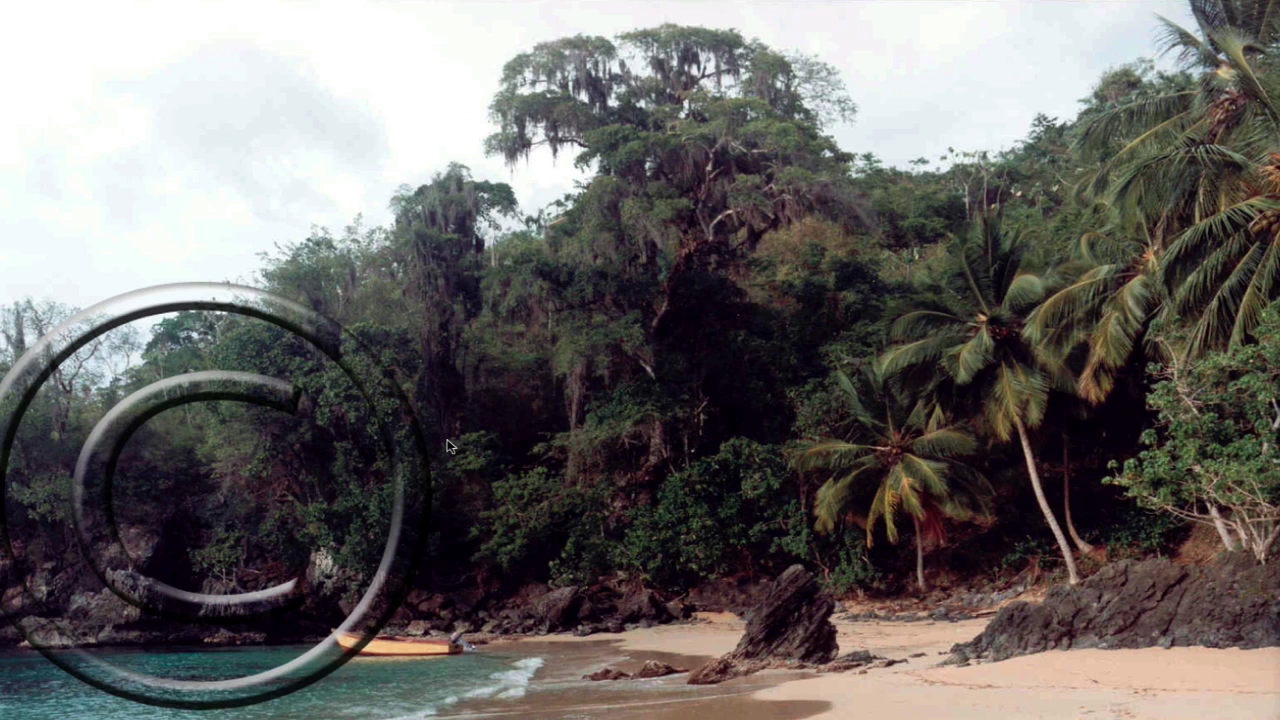
key("space")
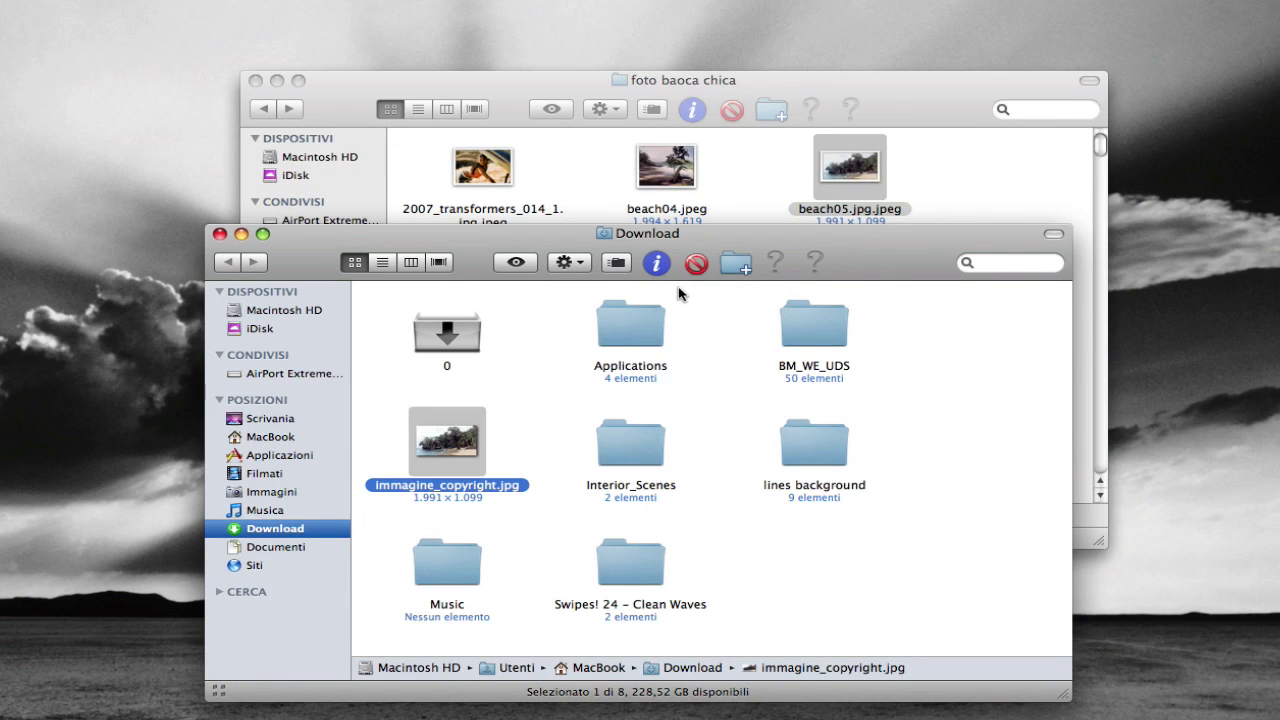
key("super+BackSpace")
left_click(740, 192)
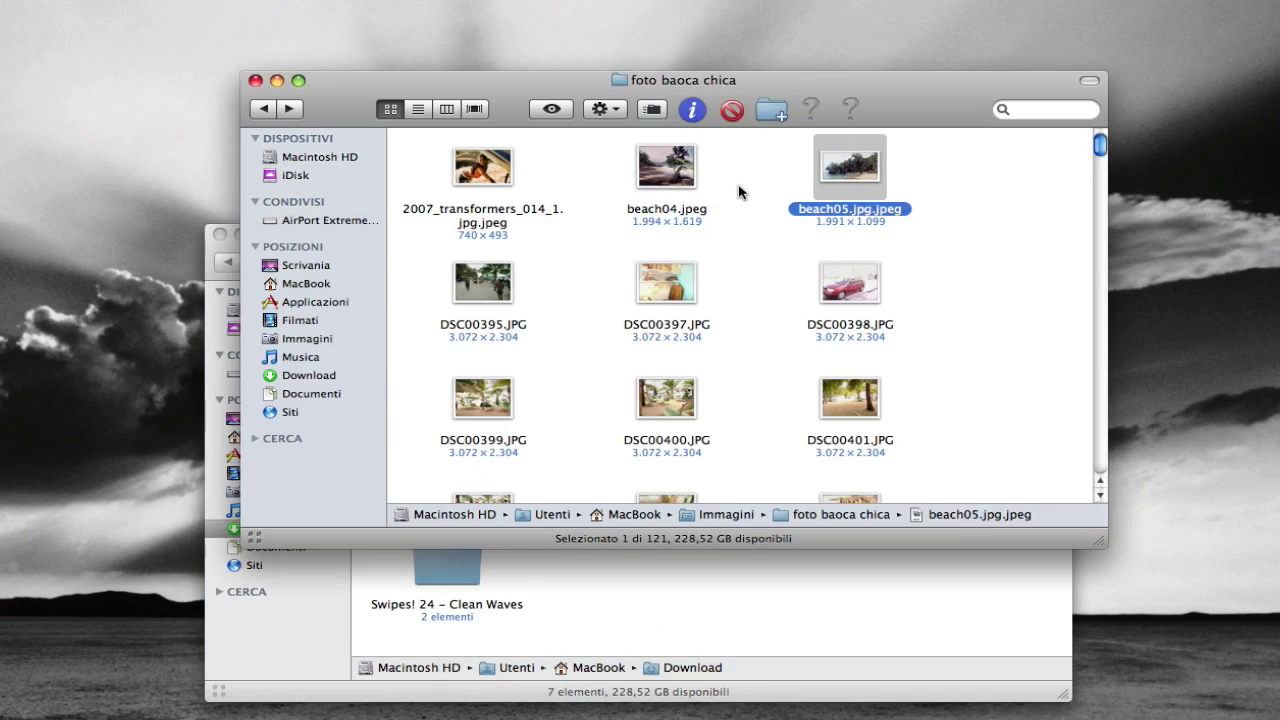
- Open DSC00401.JPG converted to the working colour space and play the copyroght action
scroll(727, 351, "down", 1)
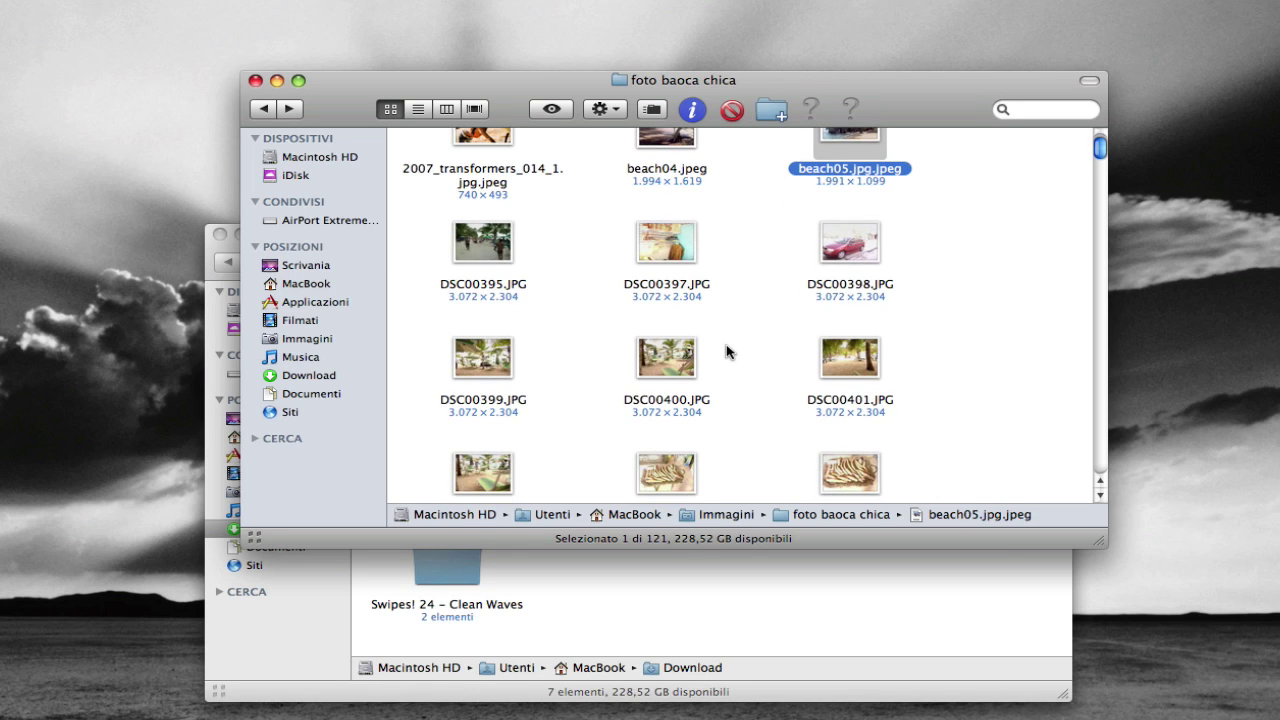
right_click(836, 367)
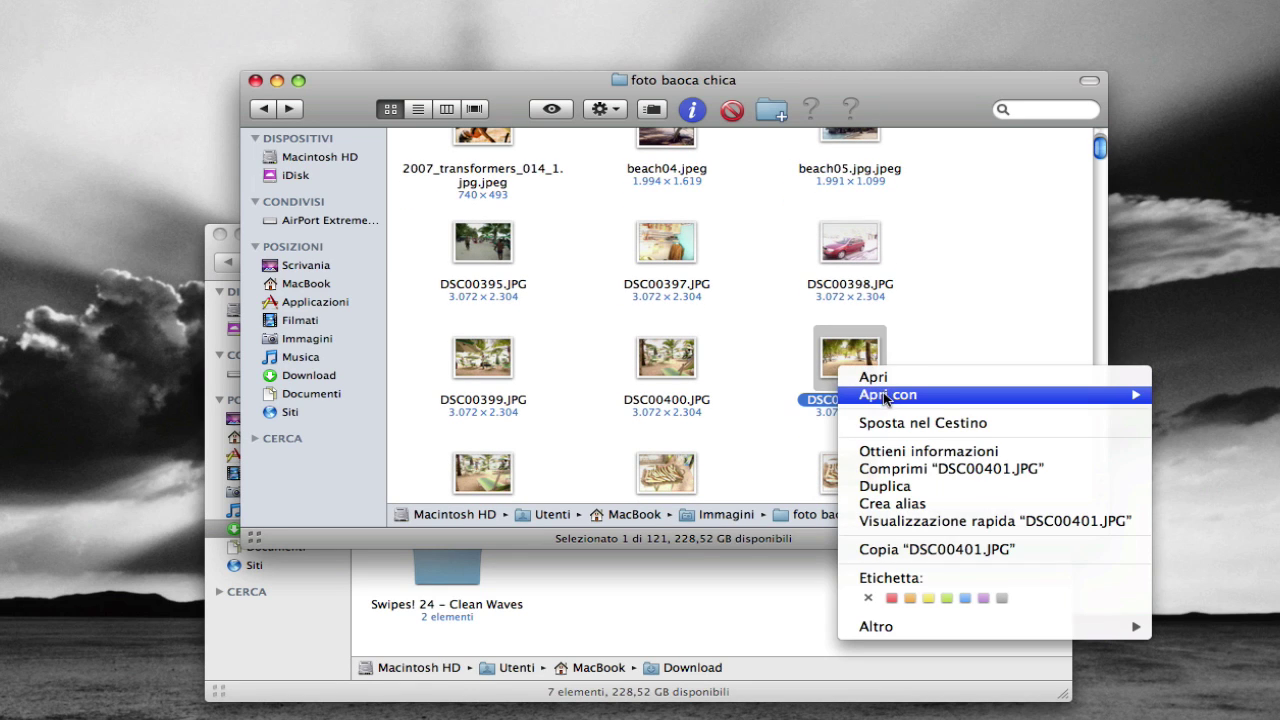
mouse_move(888, 395)
left_click(1203, 488)
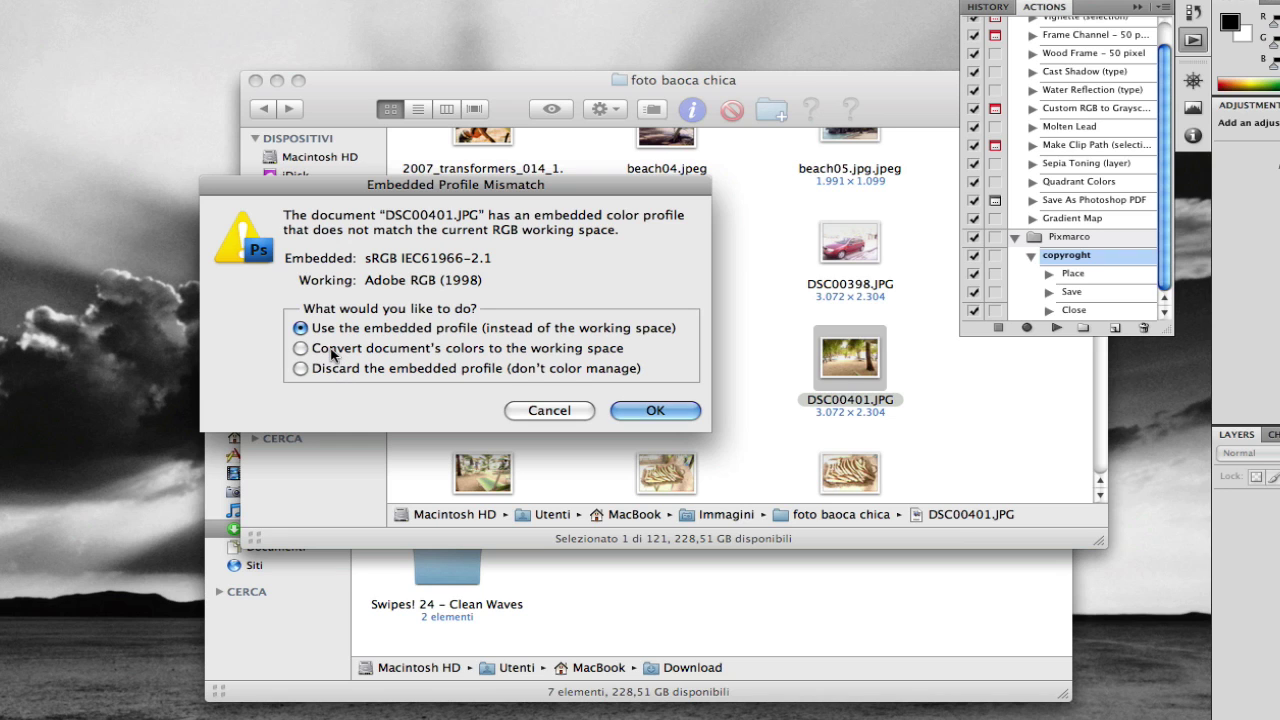
left_click(333, 350)
left_click(652, 410)
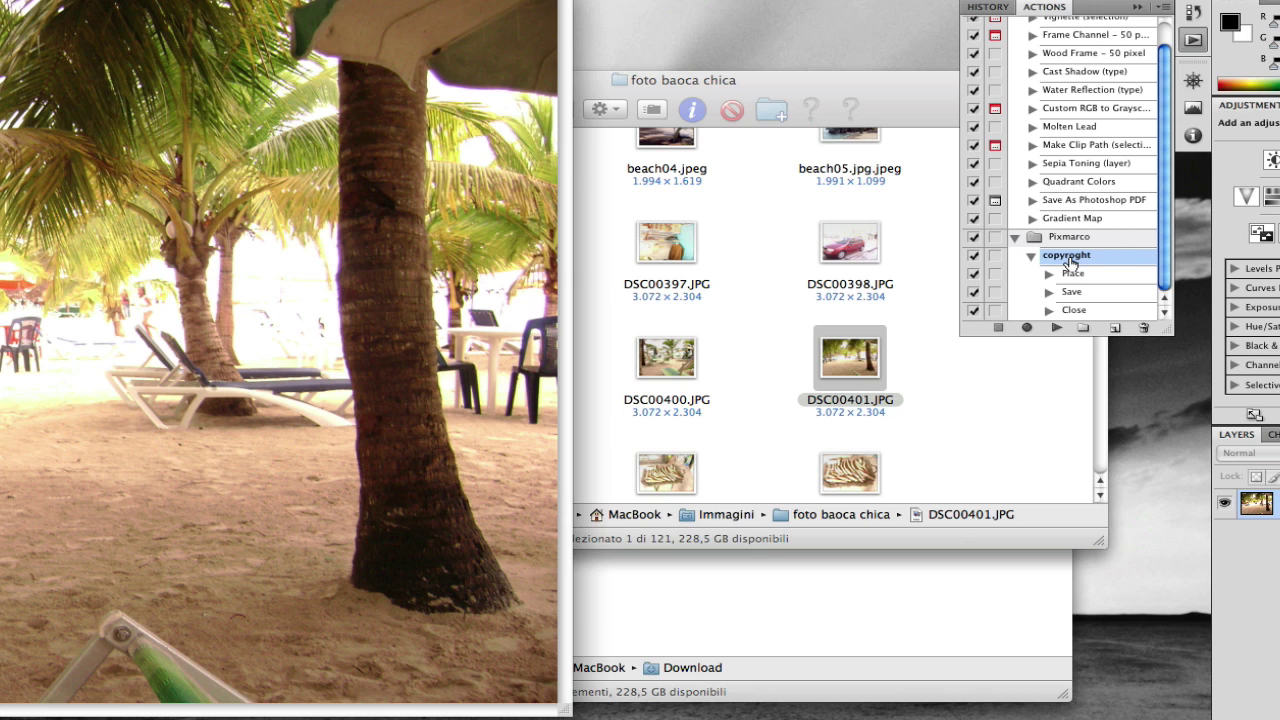
left_click(1056, 327)
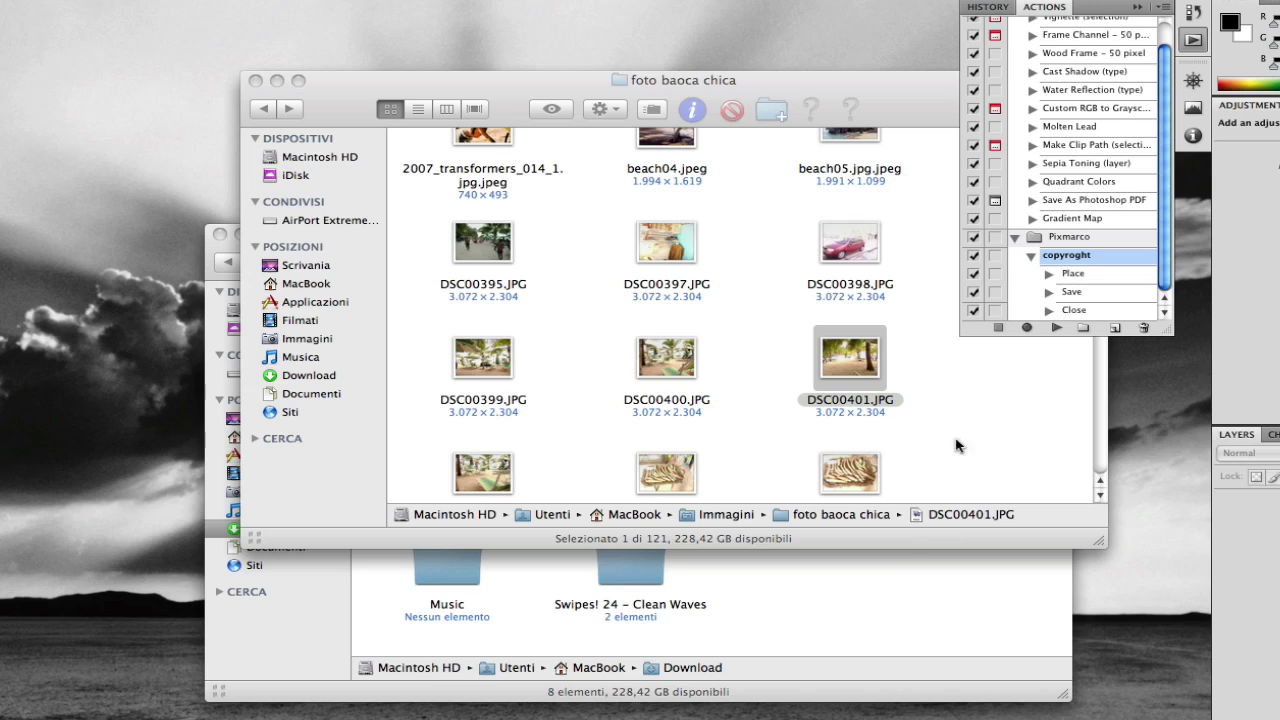
- Select the new immagine_copyright.jpg in Download and Quick Look it large
left_click(872, 613)
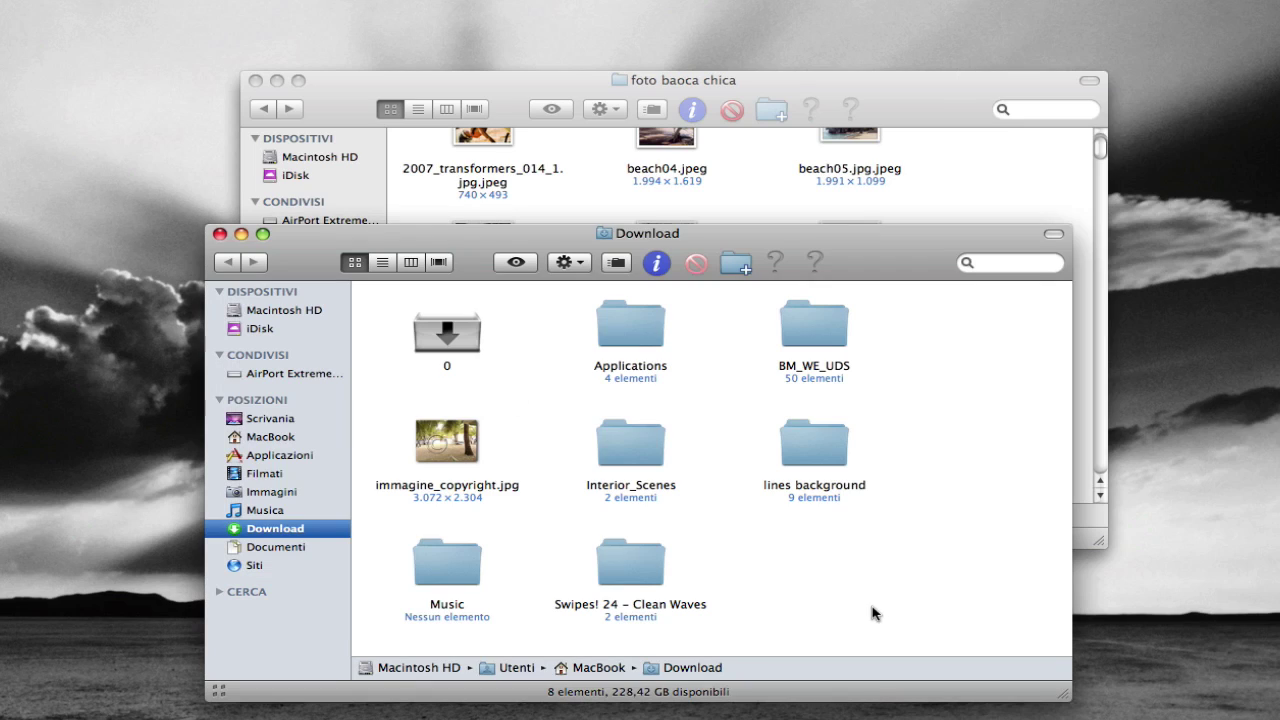
left_click(460, 455)
key("space")
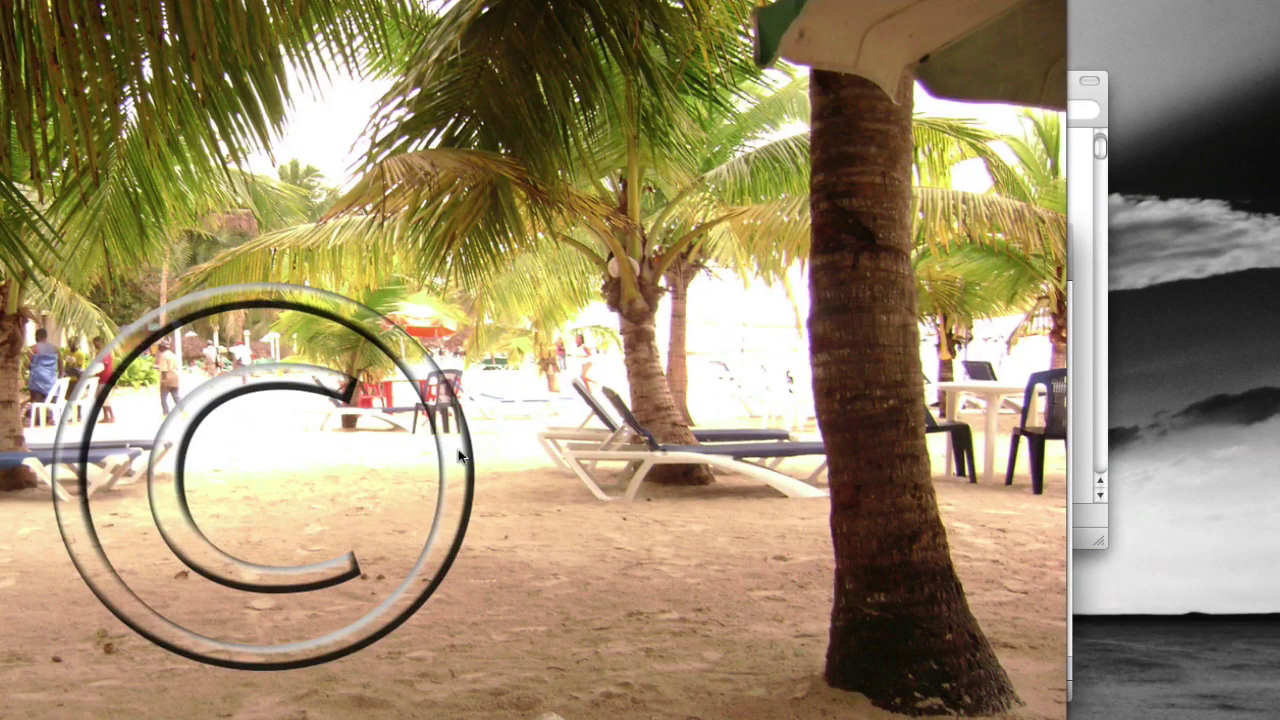